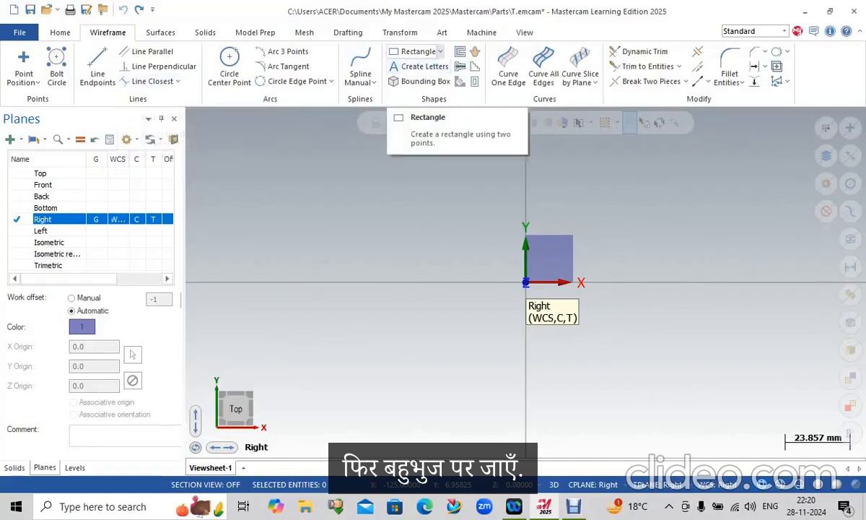
Create a six-sided polygon centred on the origin in the Right plane, with a flat radius of 30 mm.
left_click(440, 52)
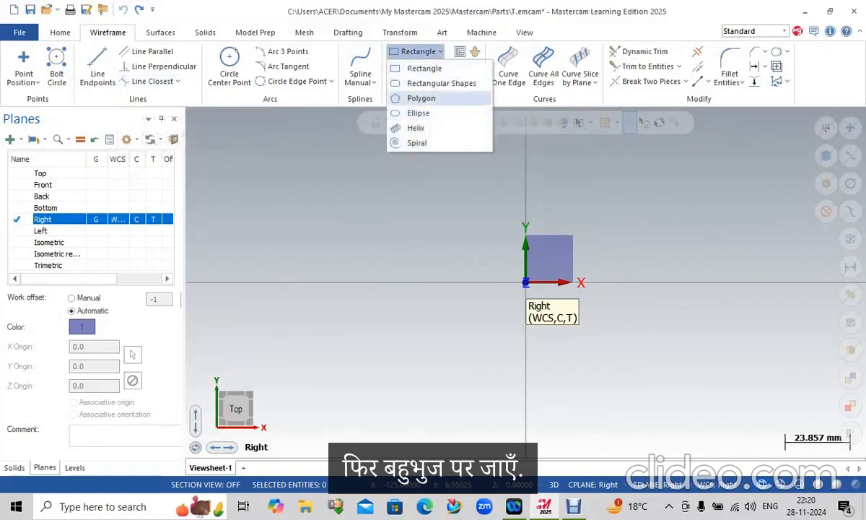
left_click(421, 98)
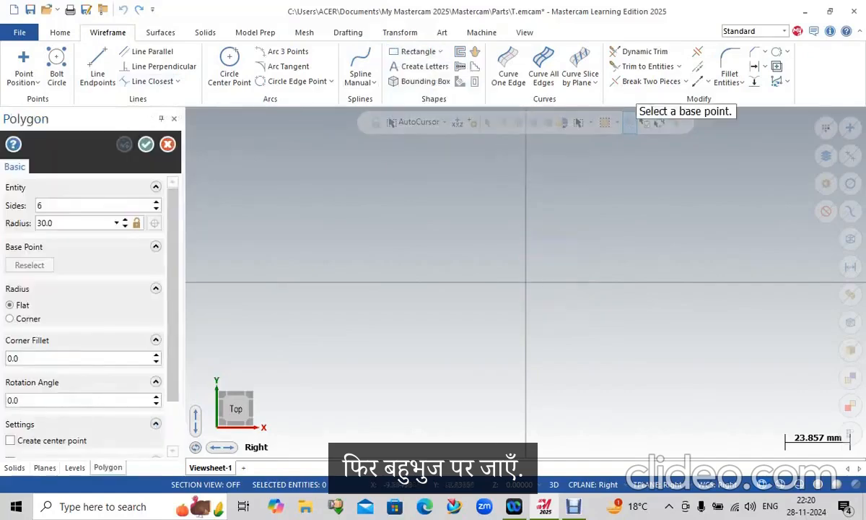
left_click(525, 282)
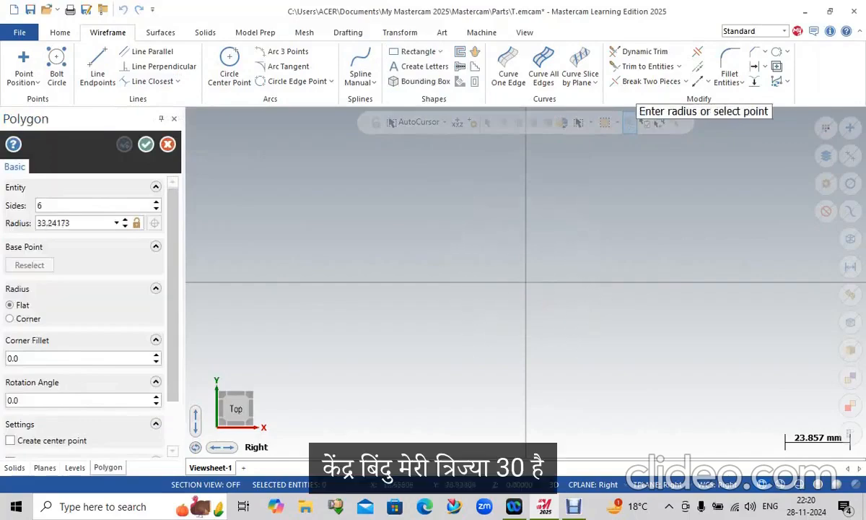
left_click(618, 283)
left_click(71, 223)
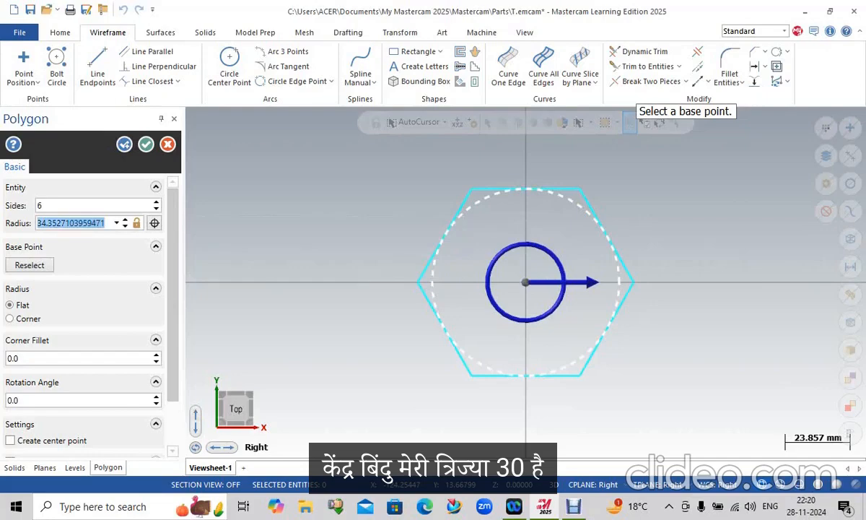
type("30")
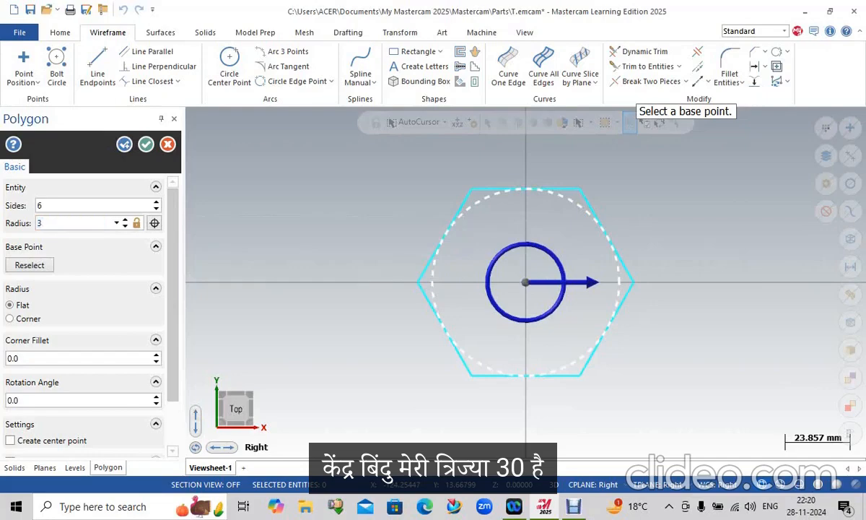
key("Return")
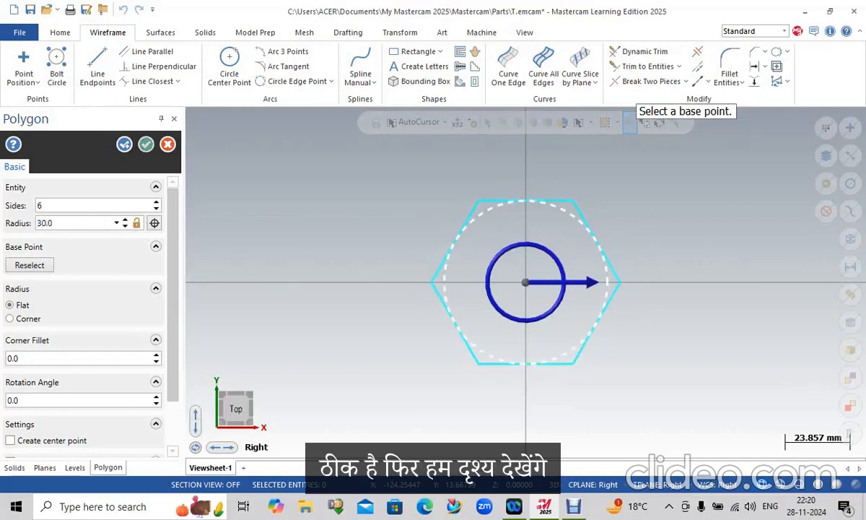
left_click(146, 144)
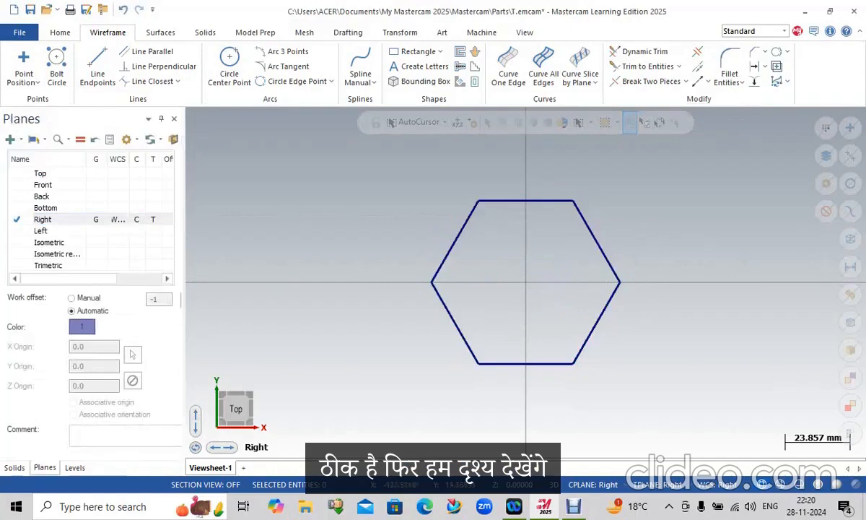
Extrude the hexagon chain 100 mm to create a new solid body.
left_click(48, 242)
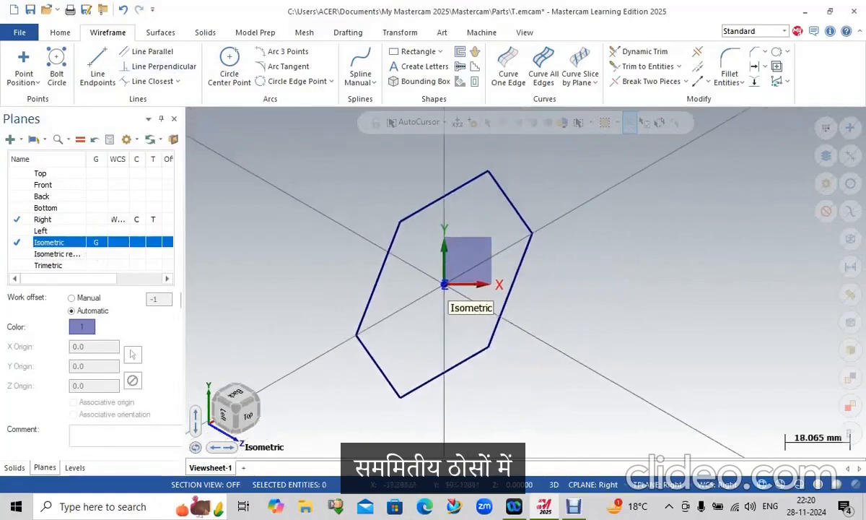
left_click(205, 32)
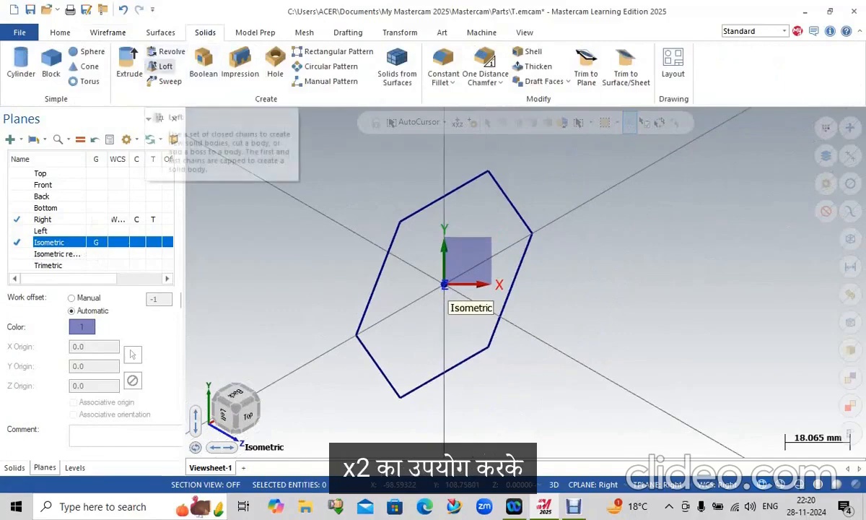
left_click(129, 65)
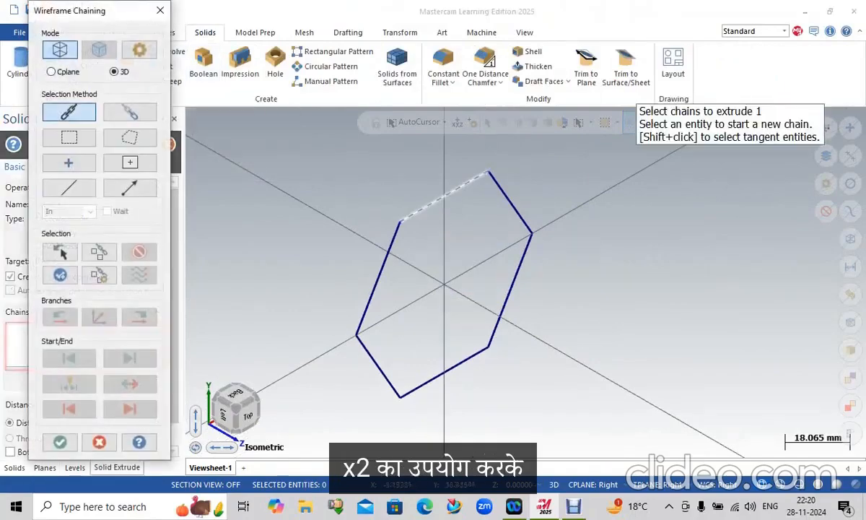
left_click(415, 210)
left_click(60, 442)
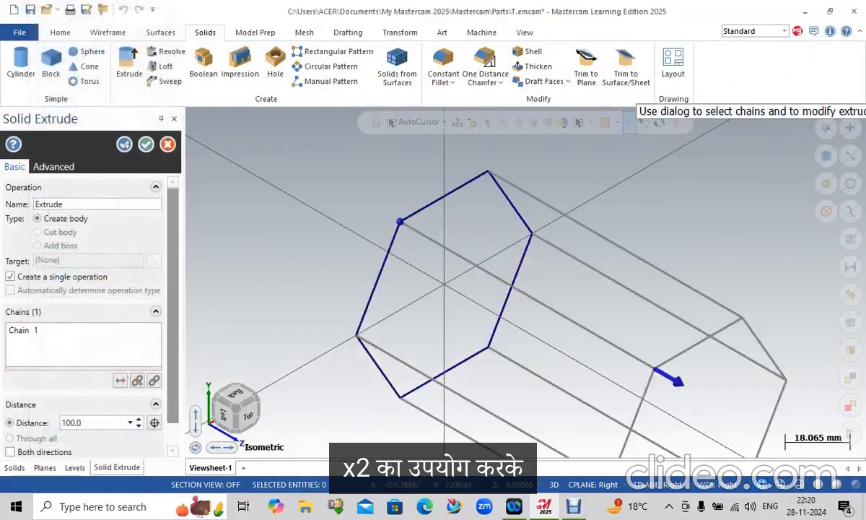
scroll(83, 325, "down", 1)
left_click(145, 144)
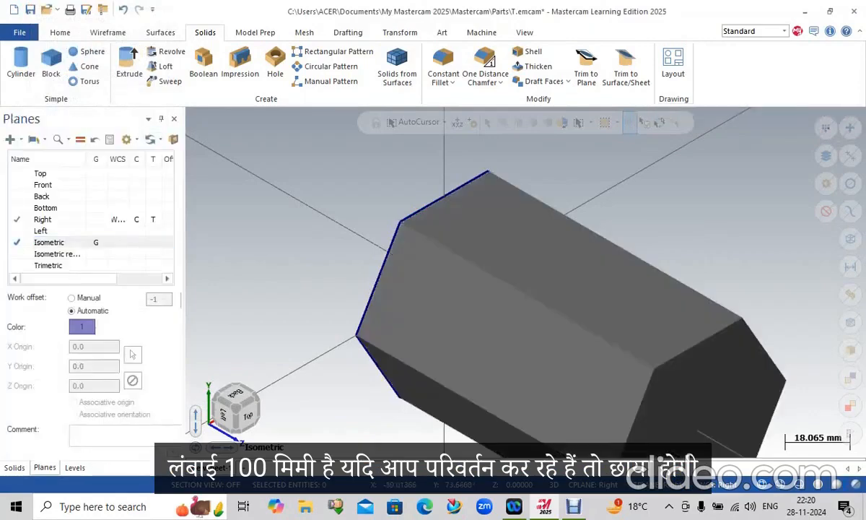
right_click(255, 173)
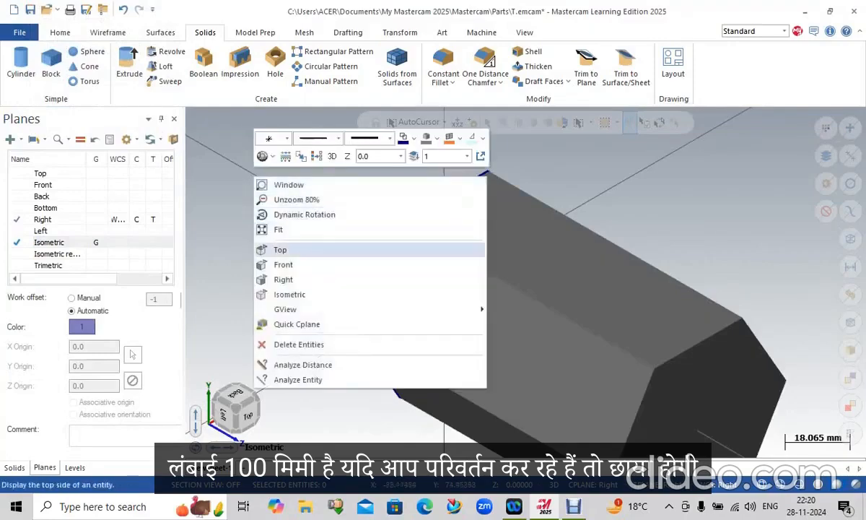
left_click(279, 230)
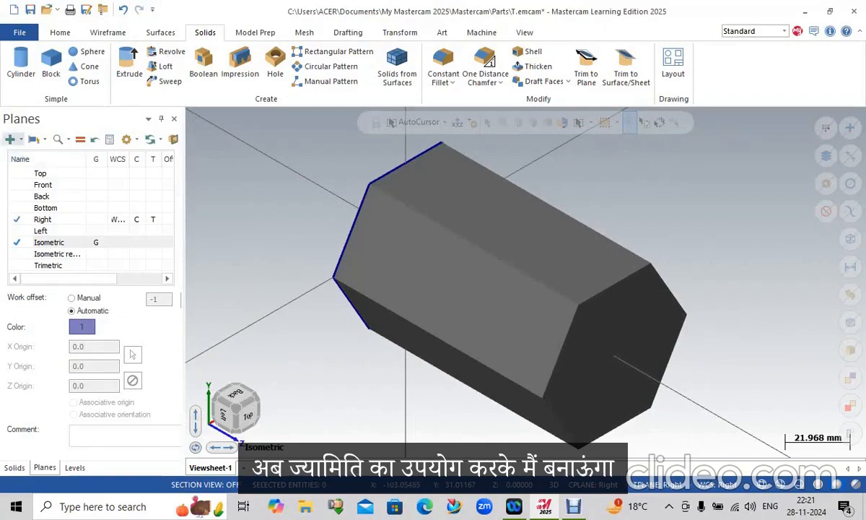
left_click(11, 139)
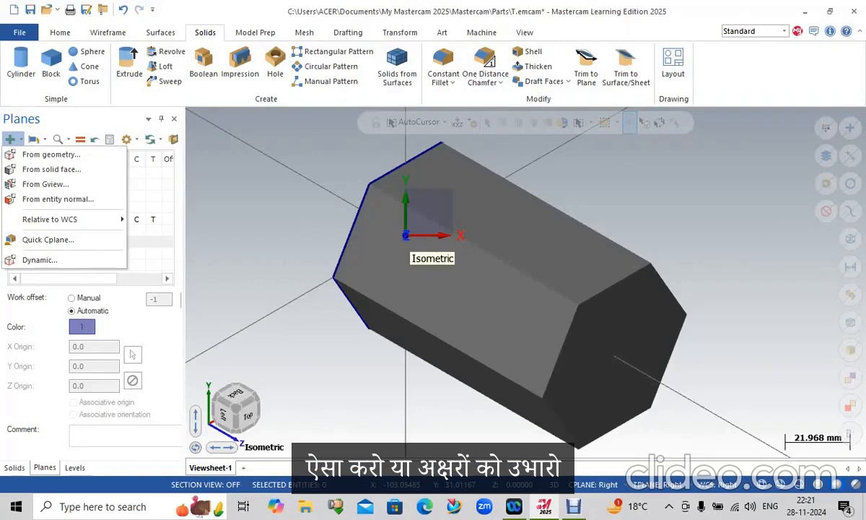
key("Escape")
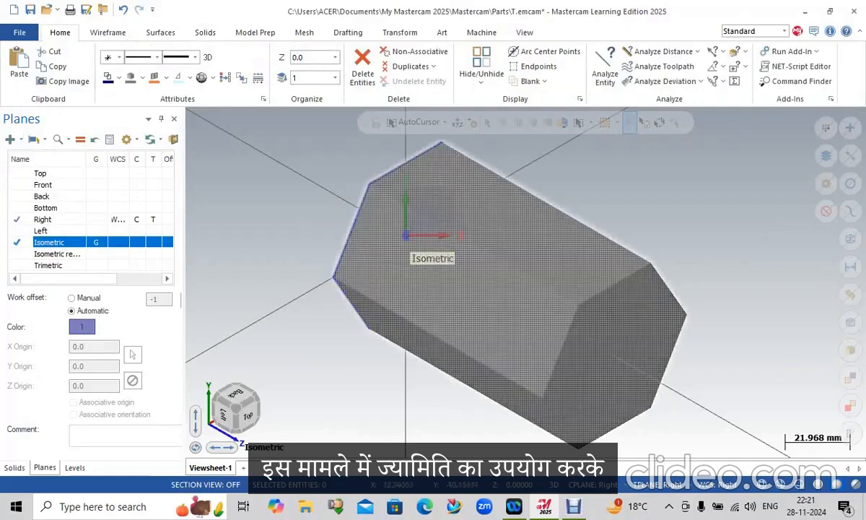
left_click(10, 138)
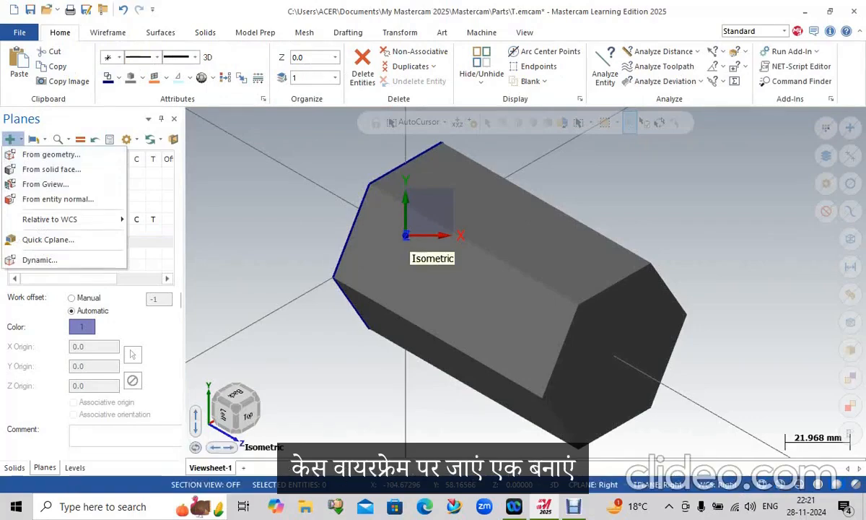
Create a Curve One Edge line along the long solid edge between the prism's upper face and its adjacent sloping side face.
left_click(108, 32)
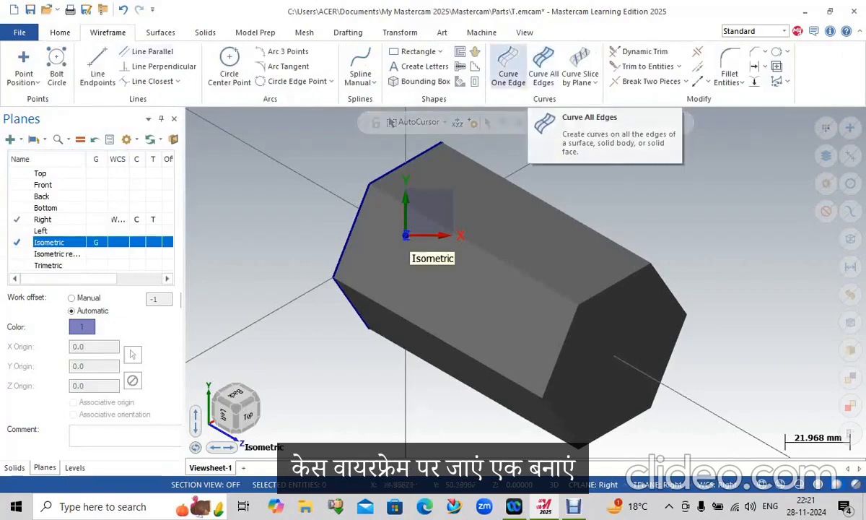
left_click(509, 68)
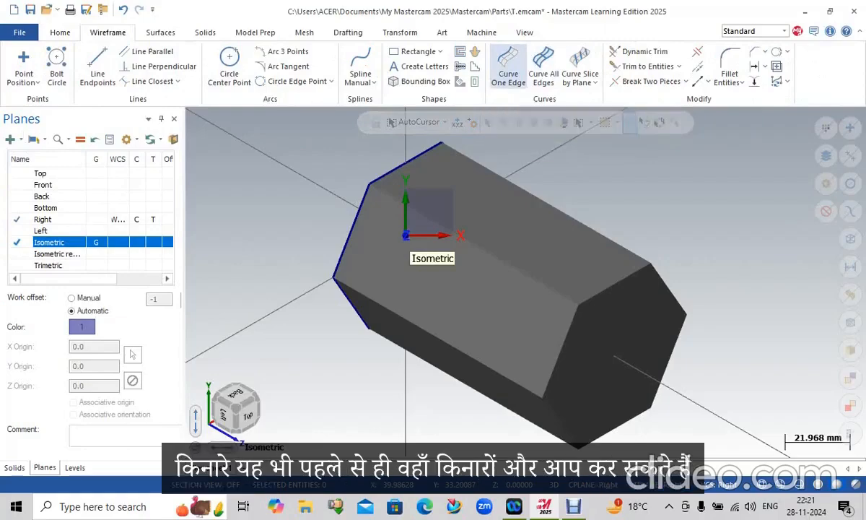
left_click(487, 251)
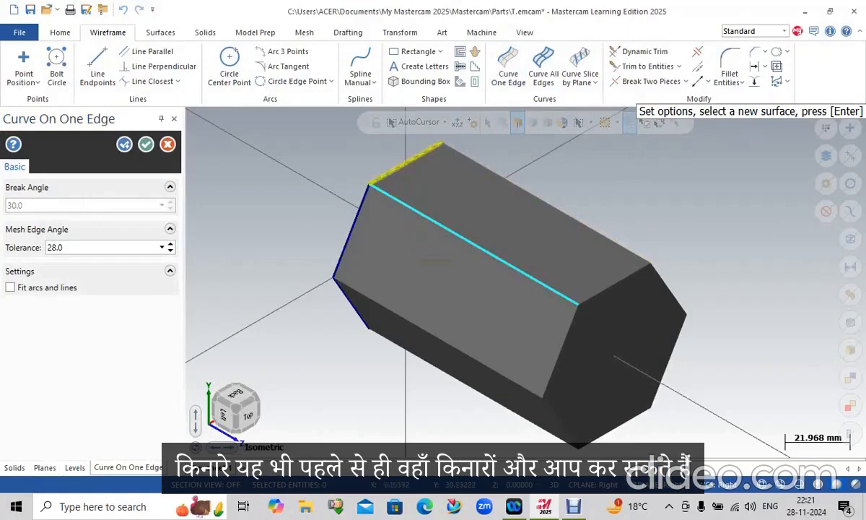
left_click(145, 144)
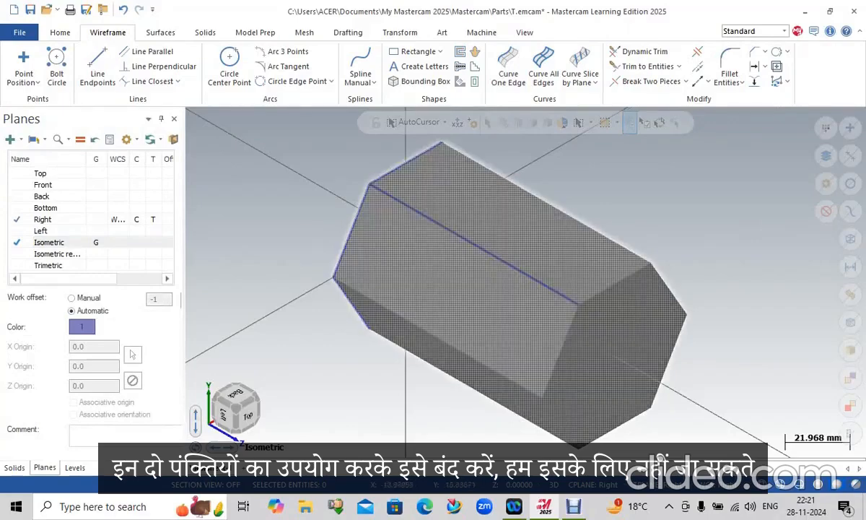
Create a plane named Plane from geometry, using the long edge curve as X axis and the hexagon's adjoining upper side as Y axis.
left_click(10, 138)
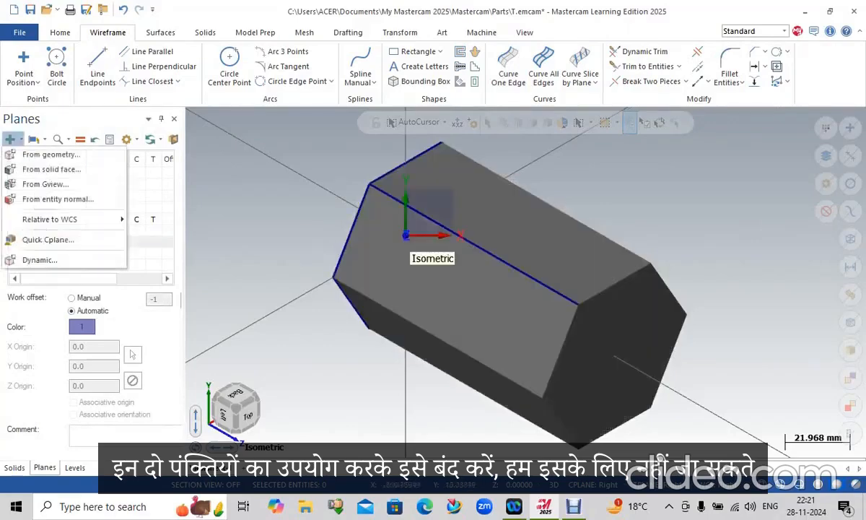
left_click(50, 154)
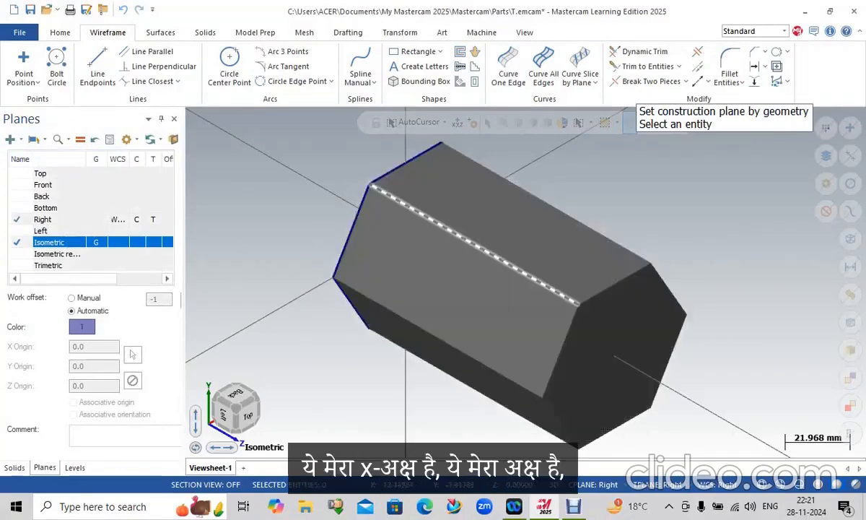
left_click(438, 224)
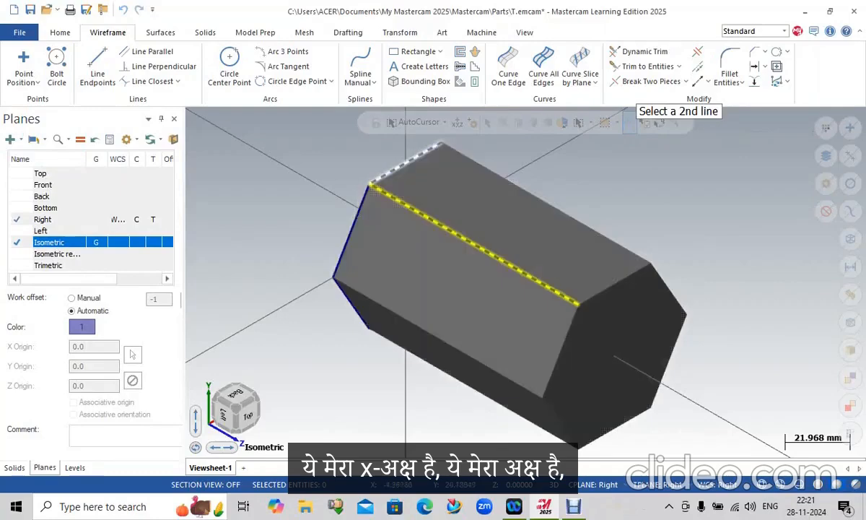
left_click(406, 163)
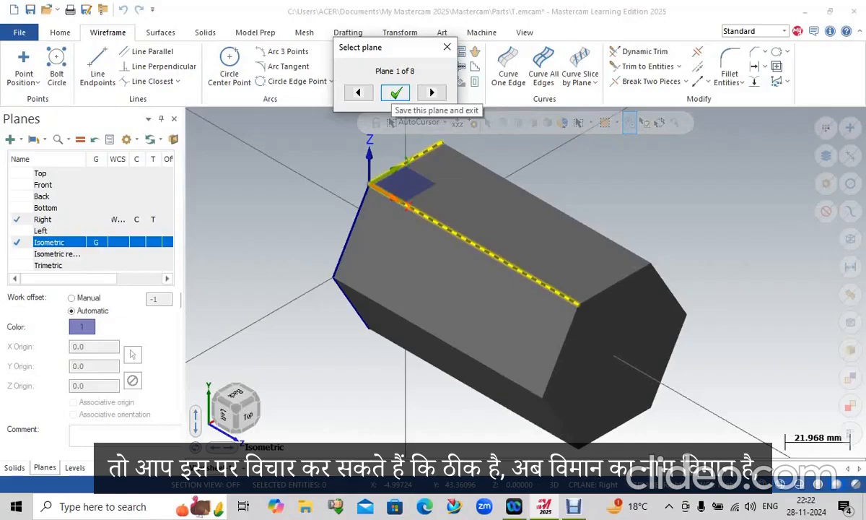
left_click(396, 92)
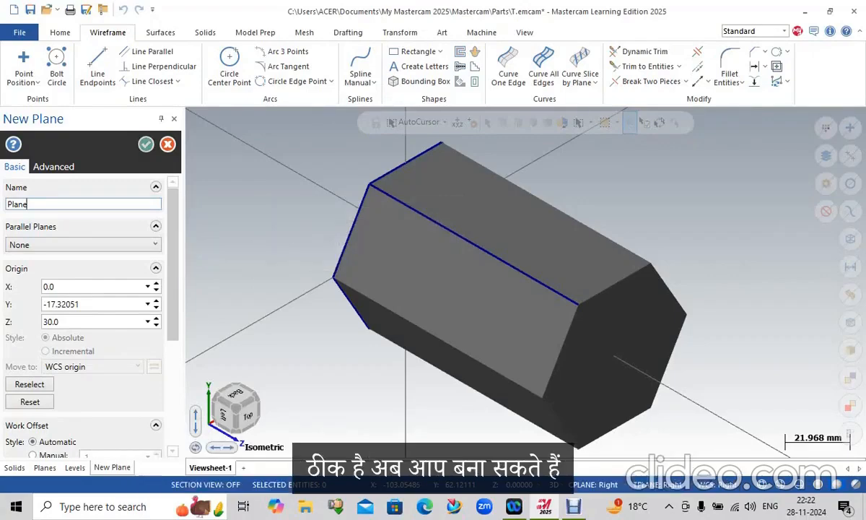
key("Return")
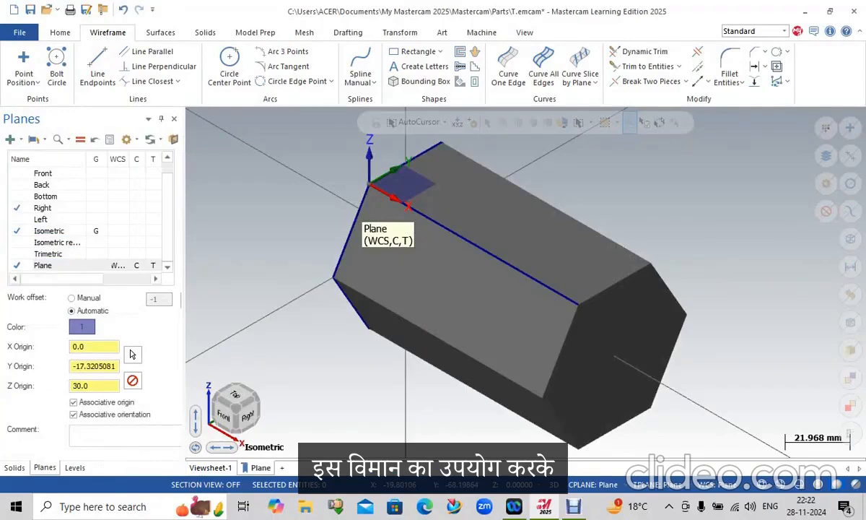
Create a line parallel to the upper face's far long edge, offset 10 mm inward on the face.
left_click(96, 265)
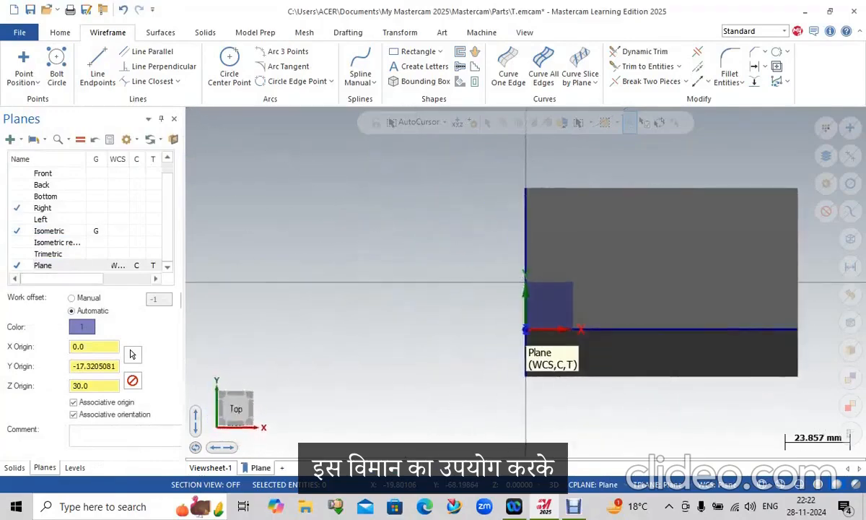
right_click(298, 186)
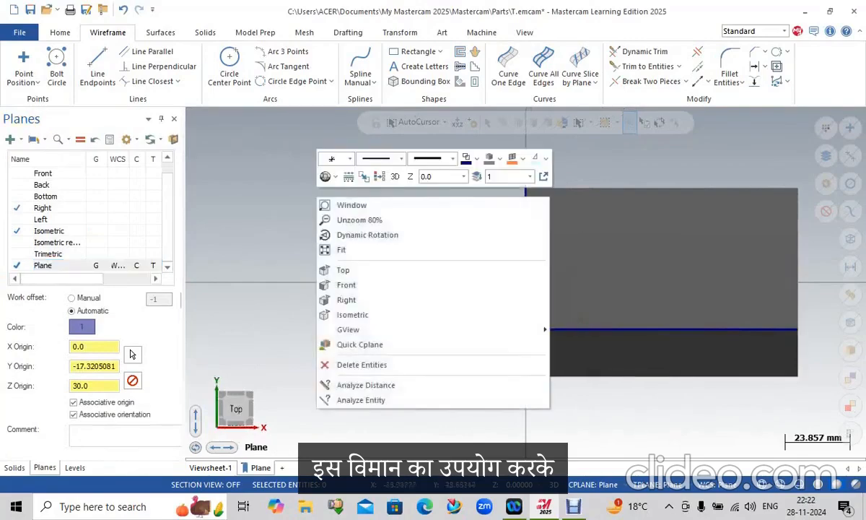
left_click(339, 249)
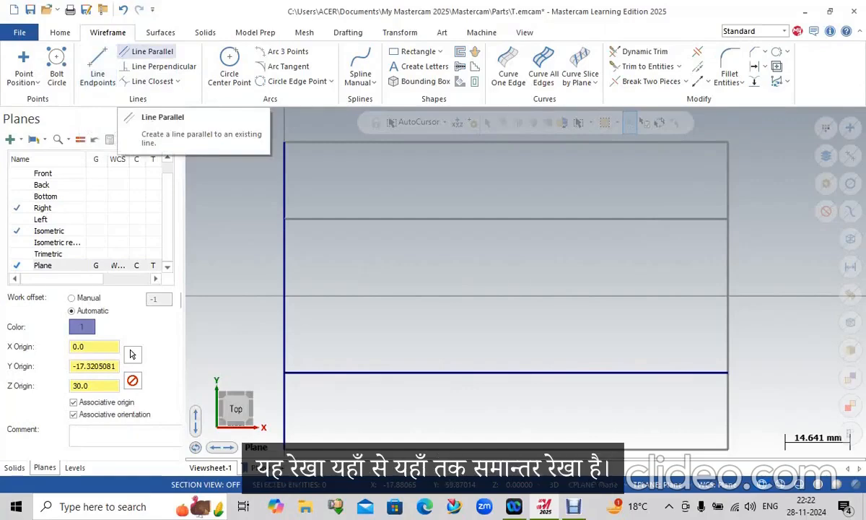
left_click(150, 51)
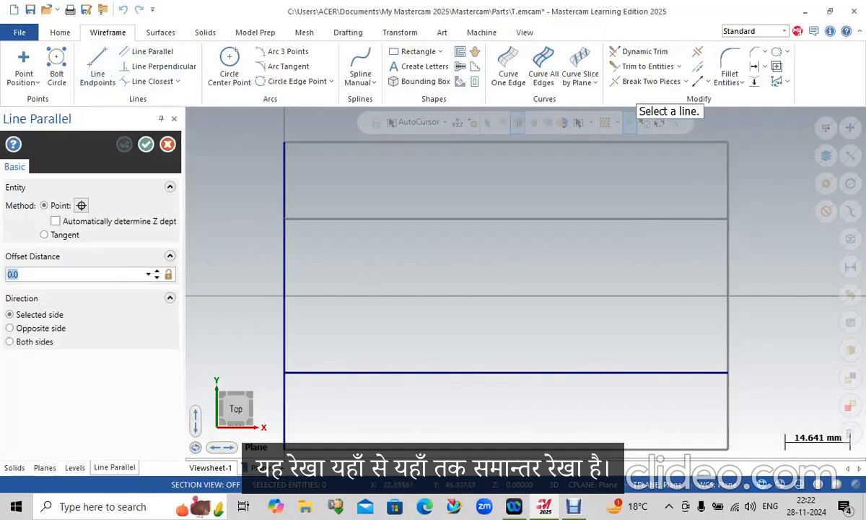
left_click(505, 219)
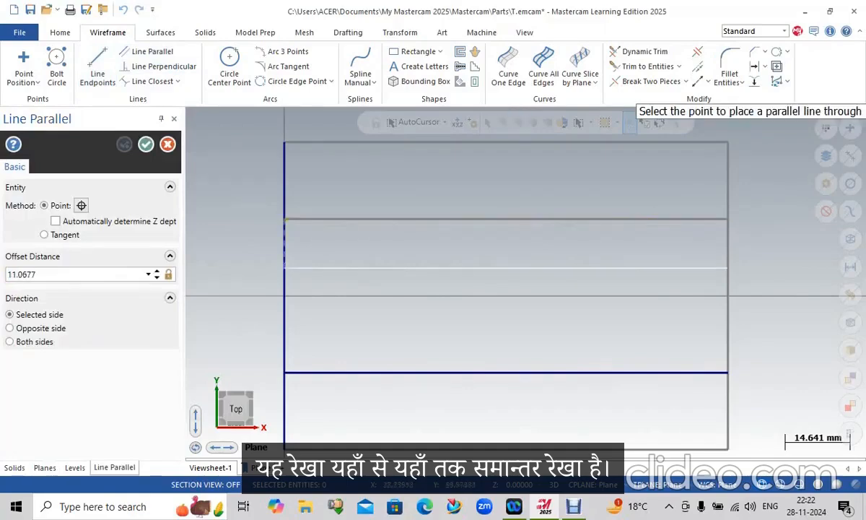
left_click(505, 265)
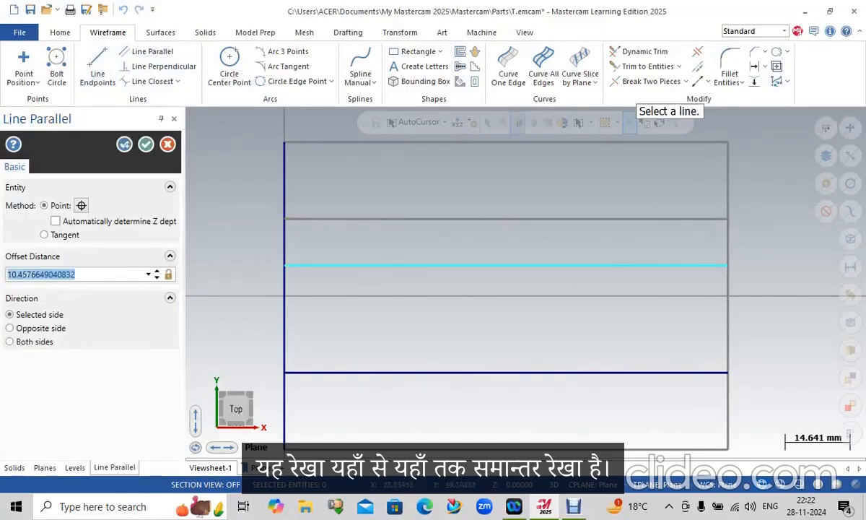
type("10")
key("Return")
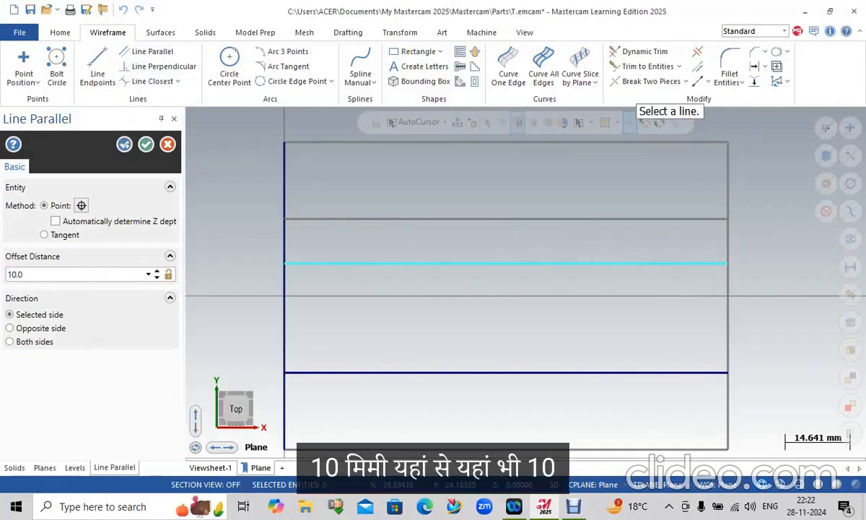
Create a line parallel to the upper face's near long edge, offset 10 mm inward on the face.
left_click(411, 373)
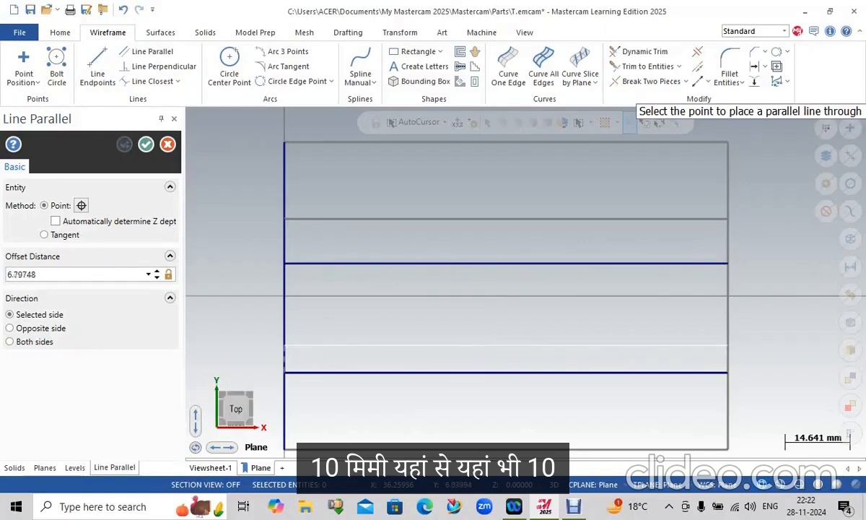
left_click(447, 316)
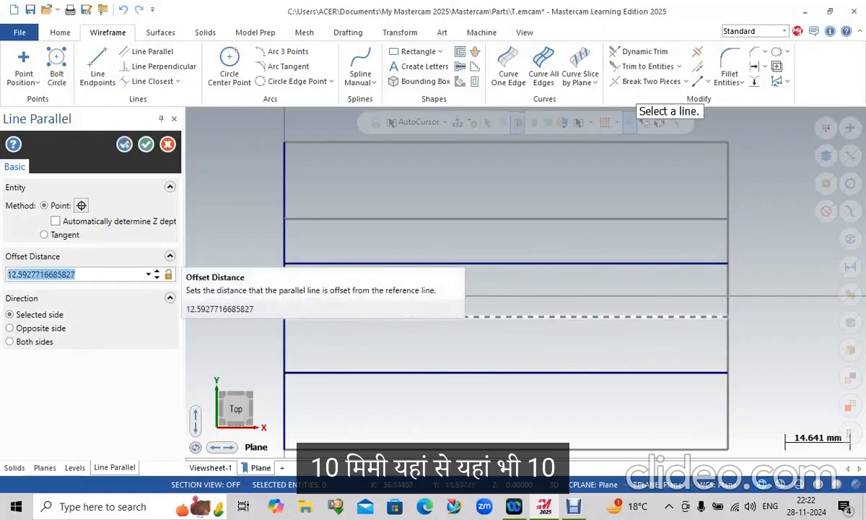
type("1=")
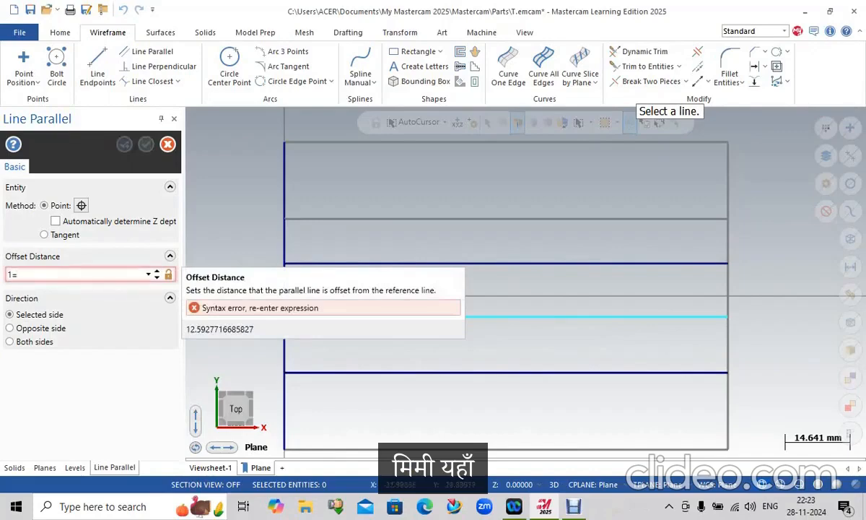
key("BackSpace")
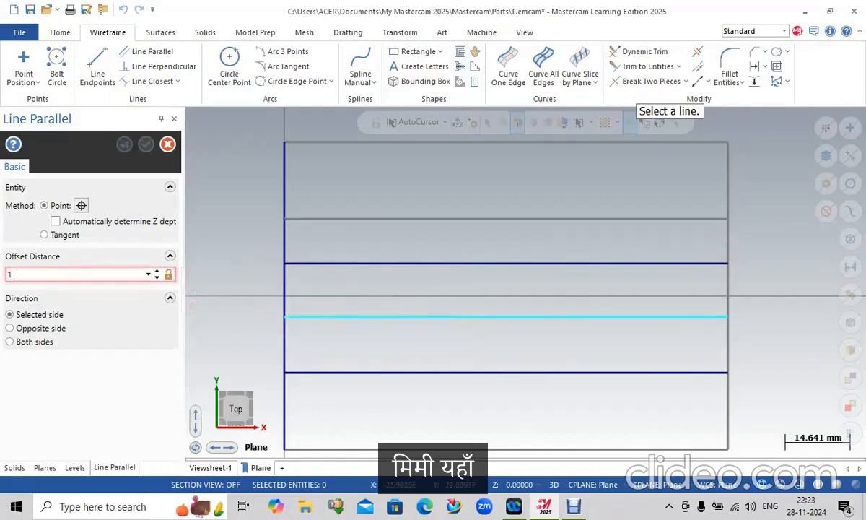
type("0")
key("Return")
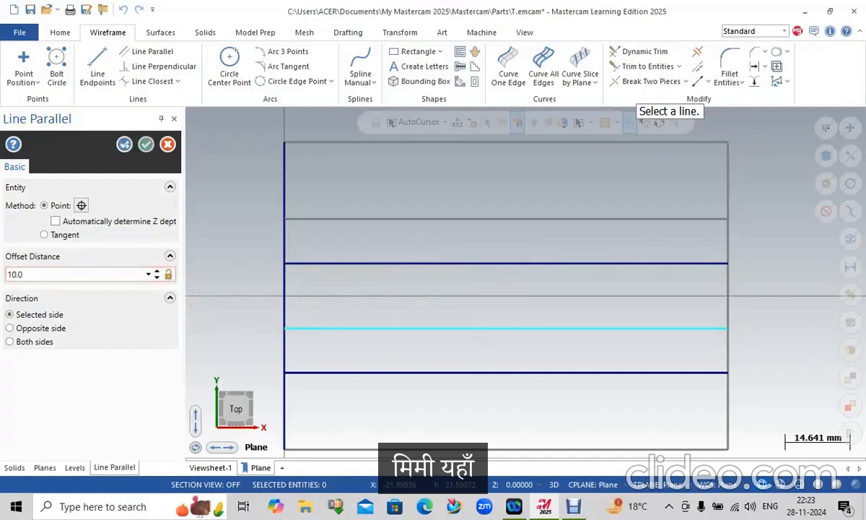
left_click(124, 144)
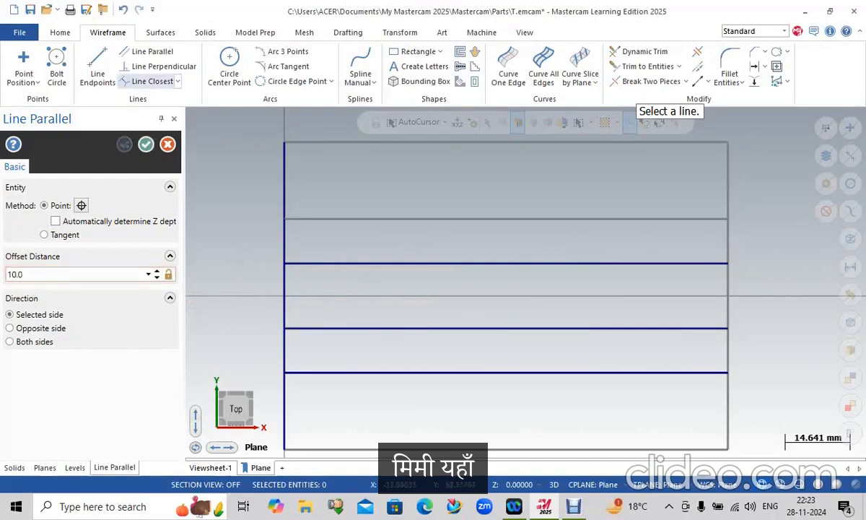
Create a line parallel to the face's short edge at the plane's origin end, offset 20 mm inward.
left_click(285, 296)
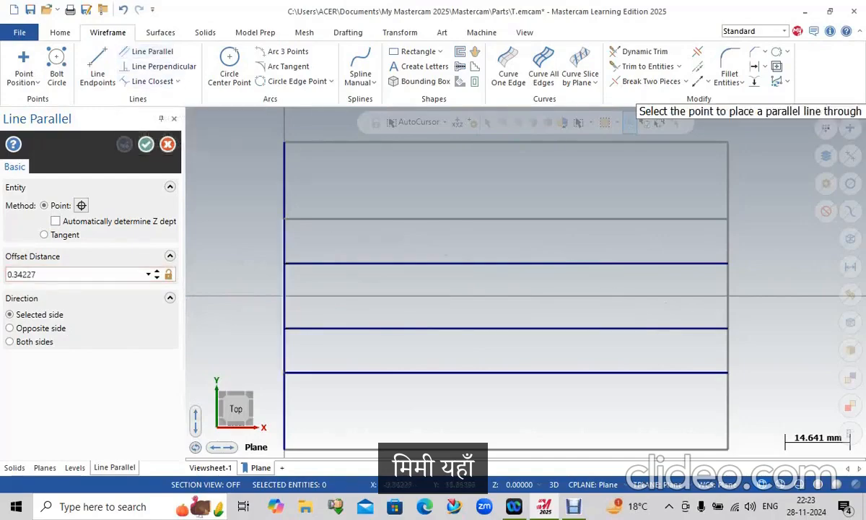
left_click(384, 226)
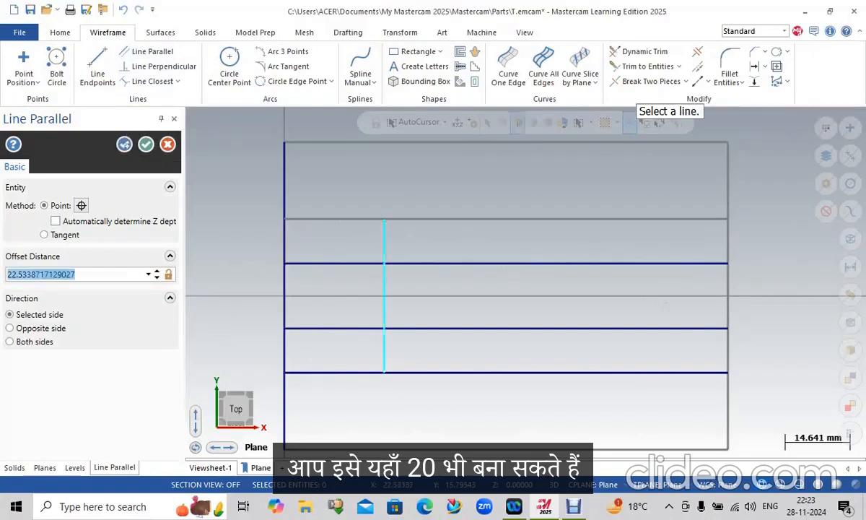
type("20")
key("Return")
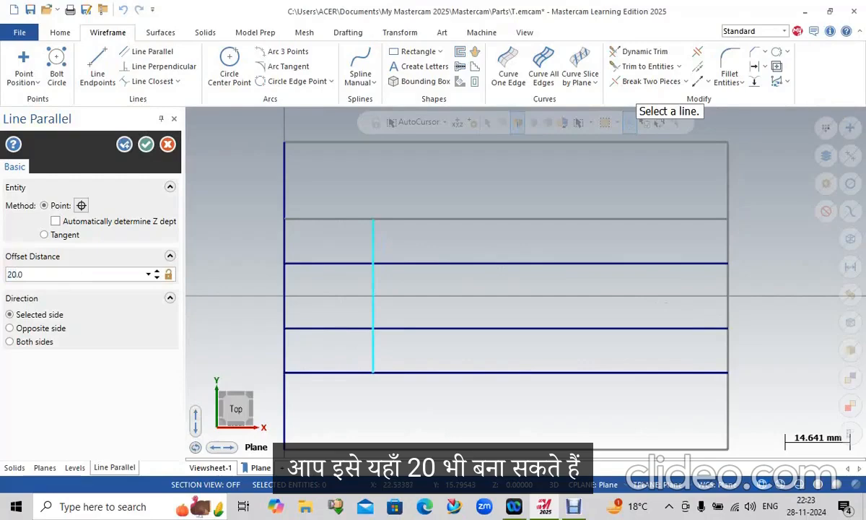
Create a line parallel to the face's short edge at the end away from the origin, offset 20 mm inward.
left_click(727, 296)
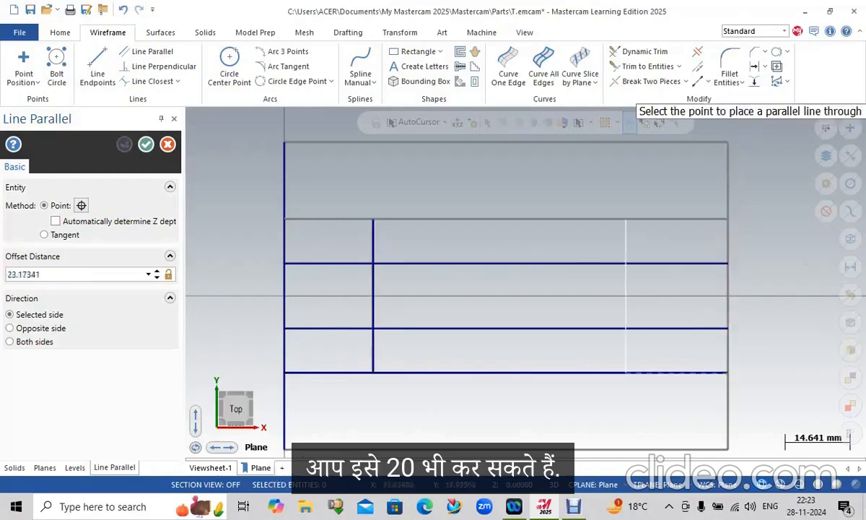
left_click(621, 296)
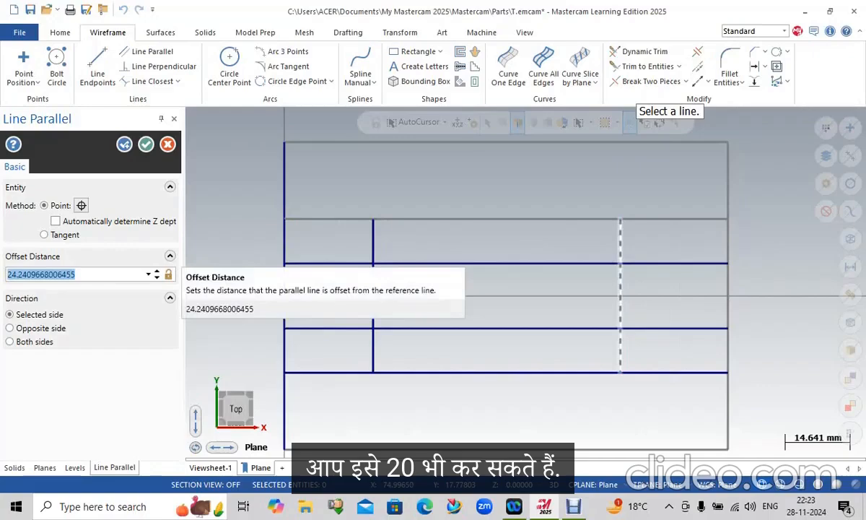
type("20")
key("Return")
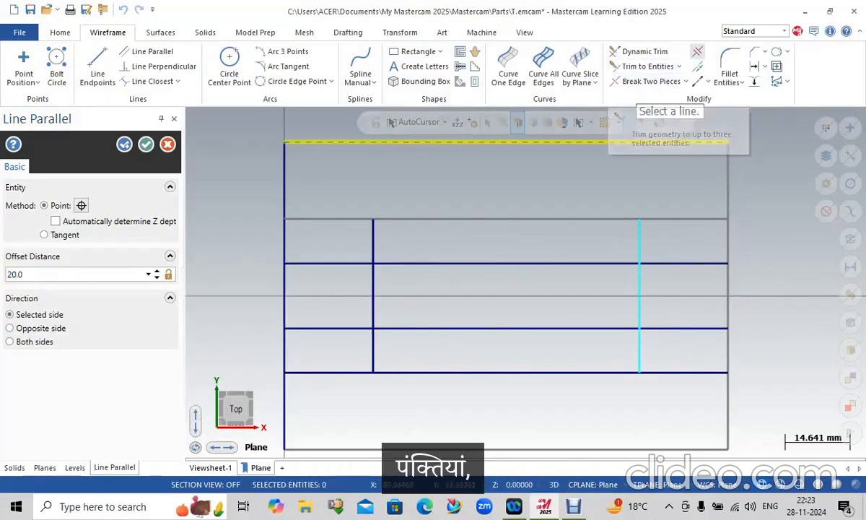
Trim the overhanging ends of the four offset lines with Divide, leaving a closed rectangle on the upper face.
left_click(697, 51)
left_click(340, 264)
left_click(373, 241)
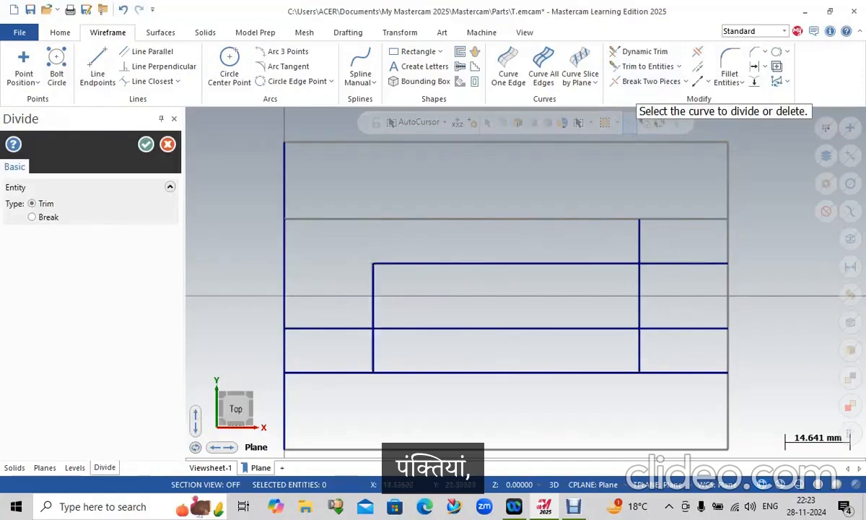
left_click(639, 241)
left_click(682, 264)
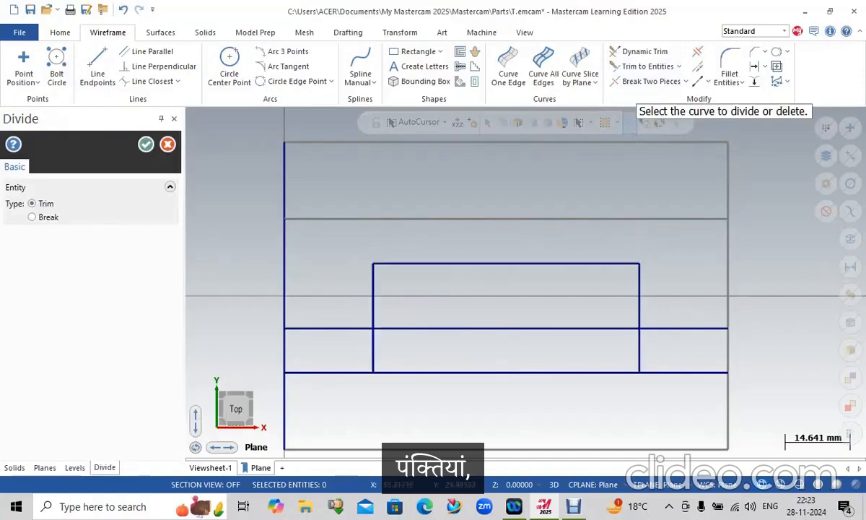
left_click(638, 350)
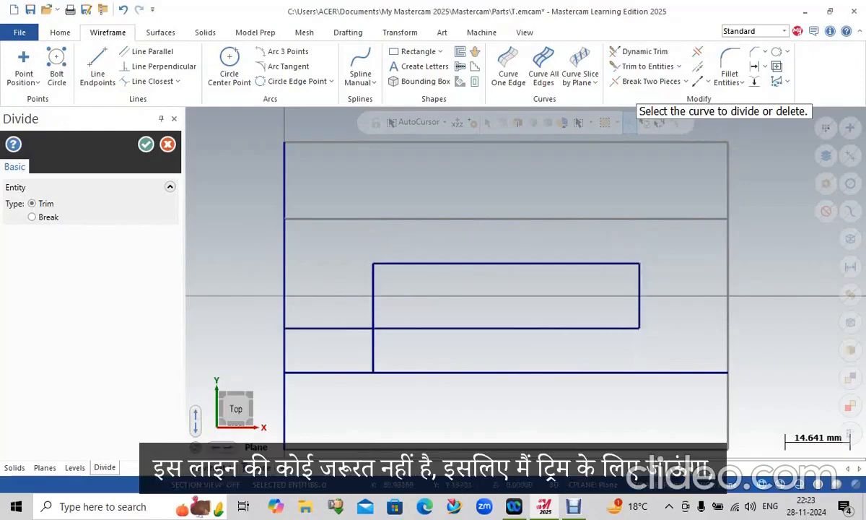
left_click(373, 350)
left_click(328, 329)
left_click(146, 144)
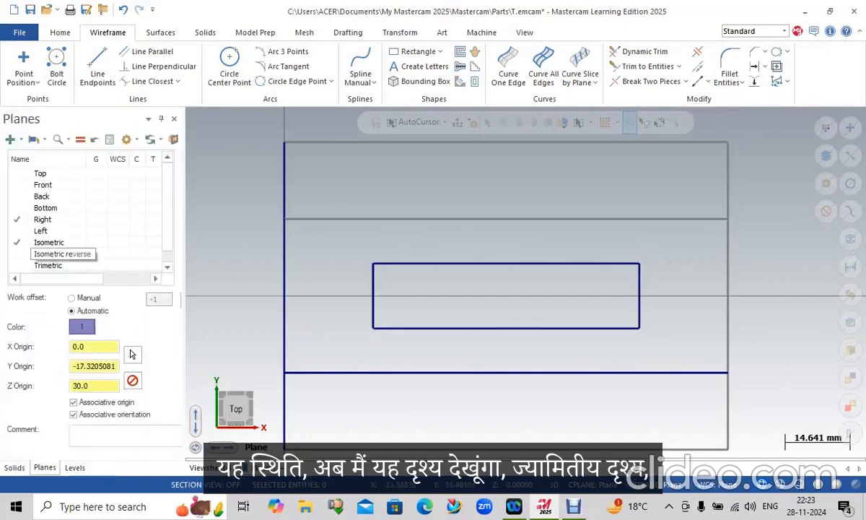
Extrude the rectangle chain as a cut body, with the direction reversed into the prism and a distance of 5 mm.
left_click(48, 242)
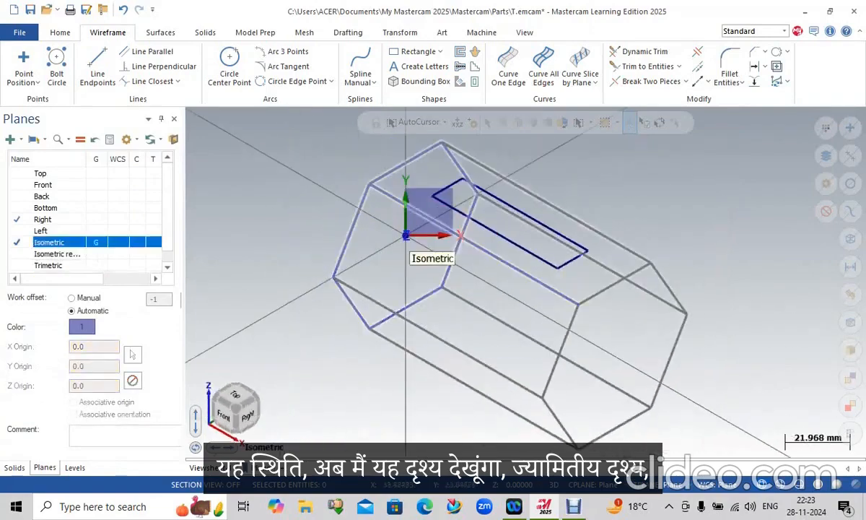
key("alt+s")
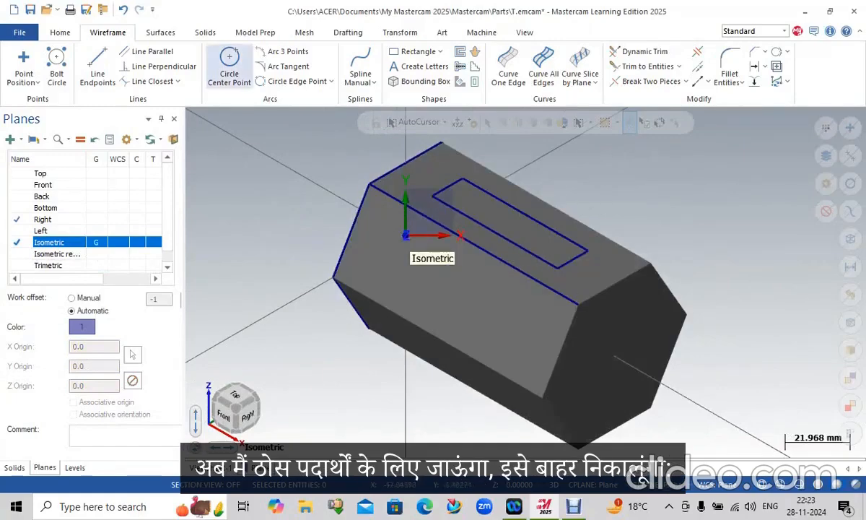
left_click(205, 33)
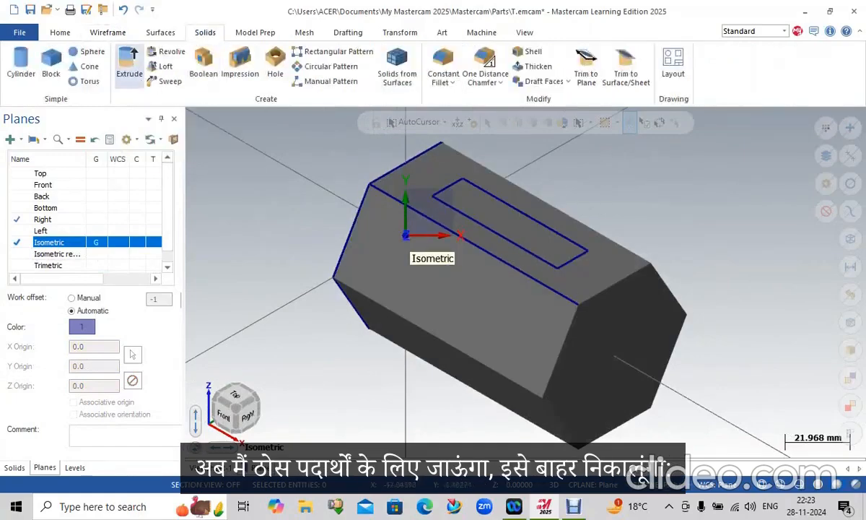
left_click(130, 65)
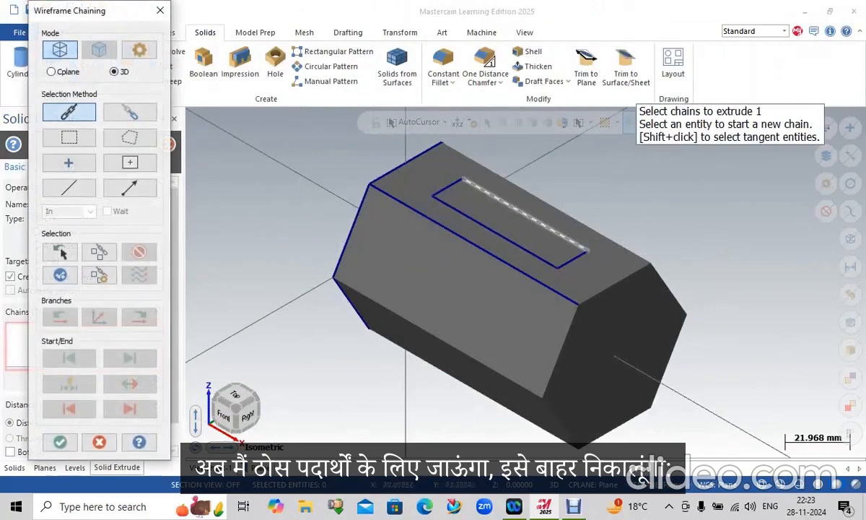
left_click(468, 184)
key("Return")
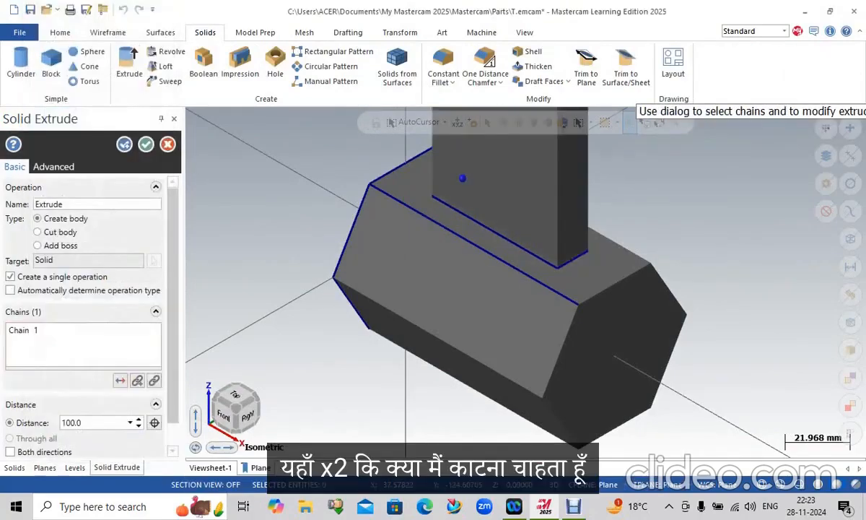
left_click(37, 232)
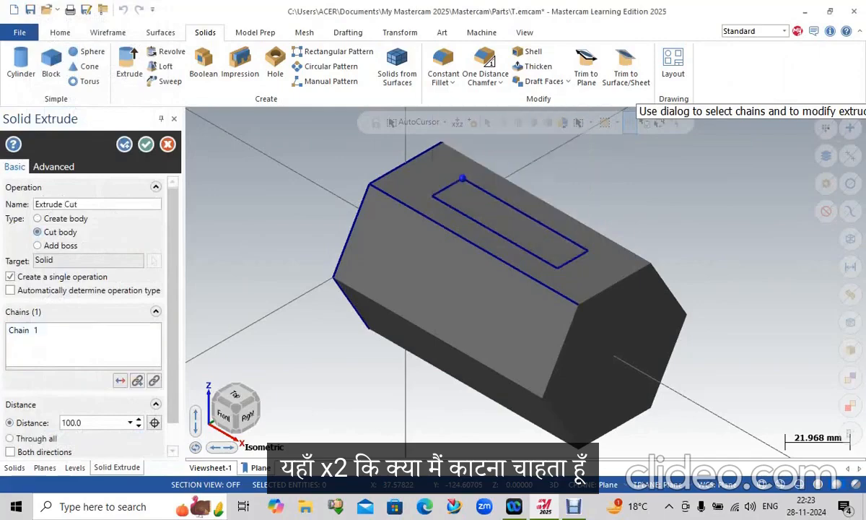
left_click(120, 381)
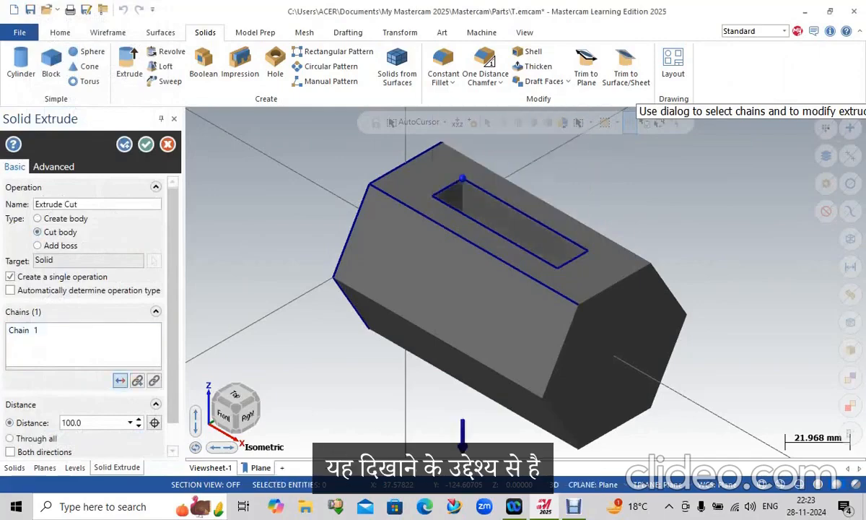
double_click(71, 422)
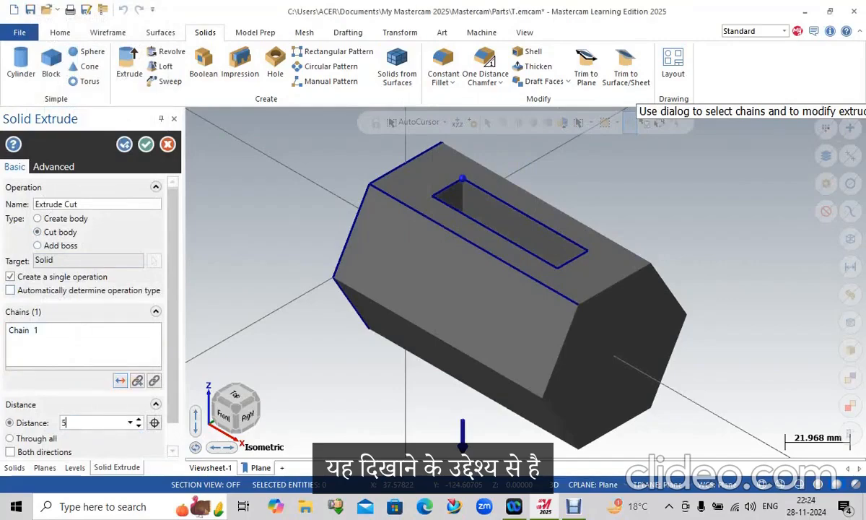
type("5")
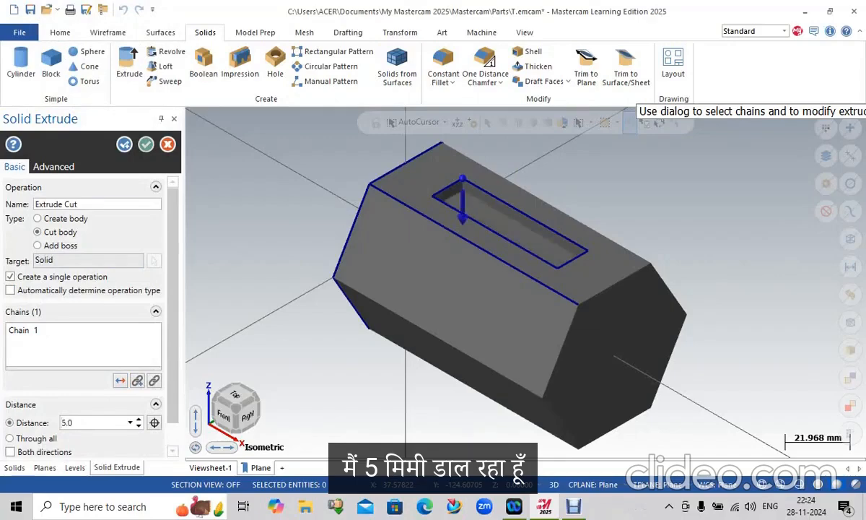
left_click(145, 143)
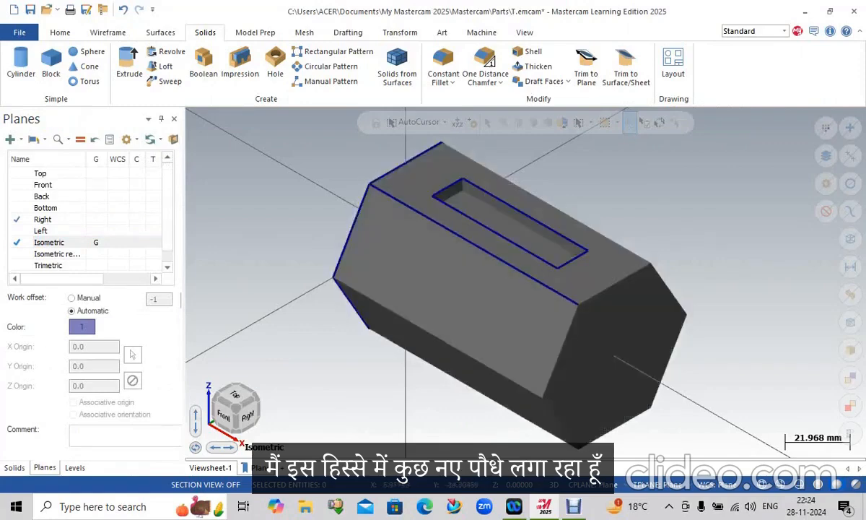
Create a Curve One Edge line along the lower long edge of the sloping side face adjacent to the upper face.
left_click(11, 139)
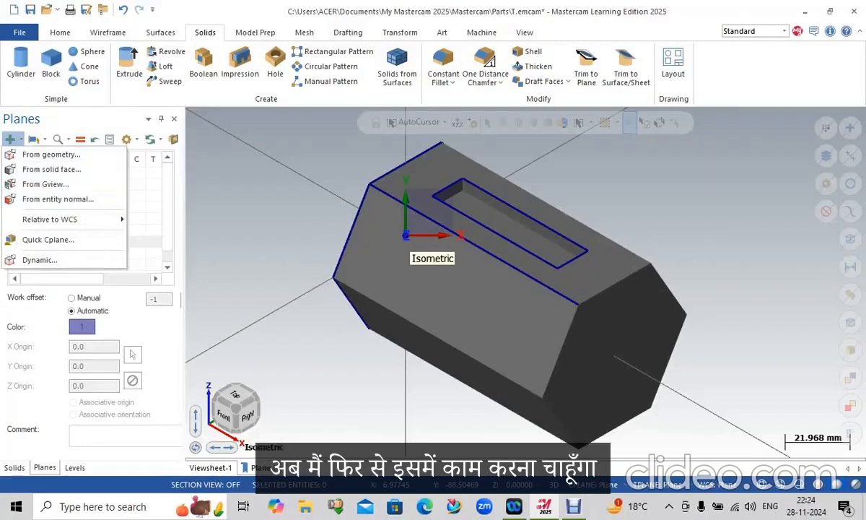
key("Escape")
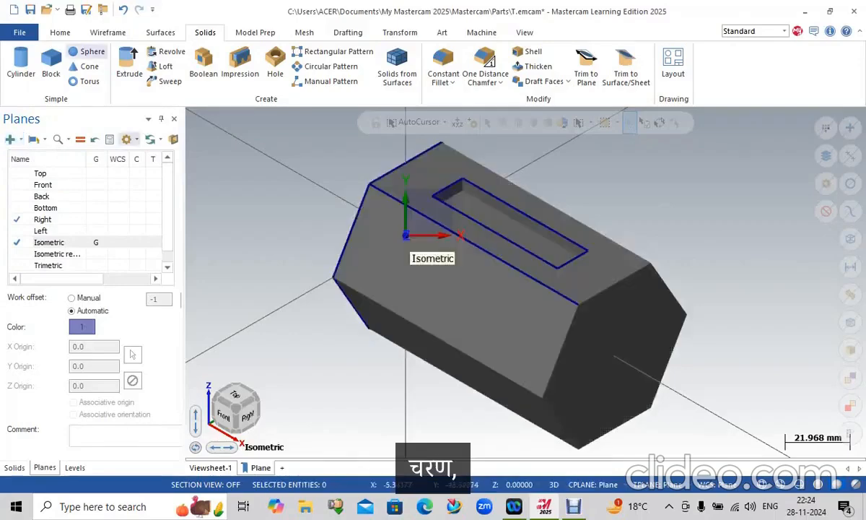
left_click(108, 32)
left_click(11, 138)
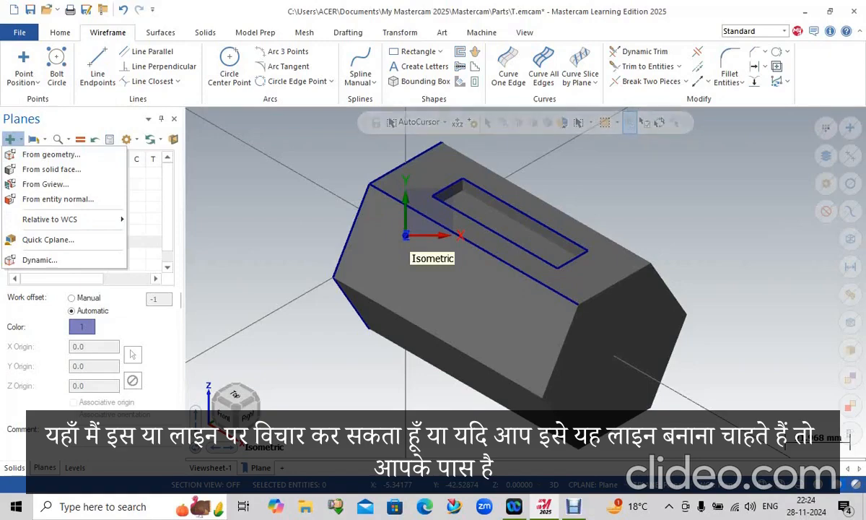
left_click(508, 66)
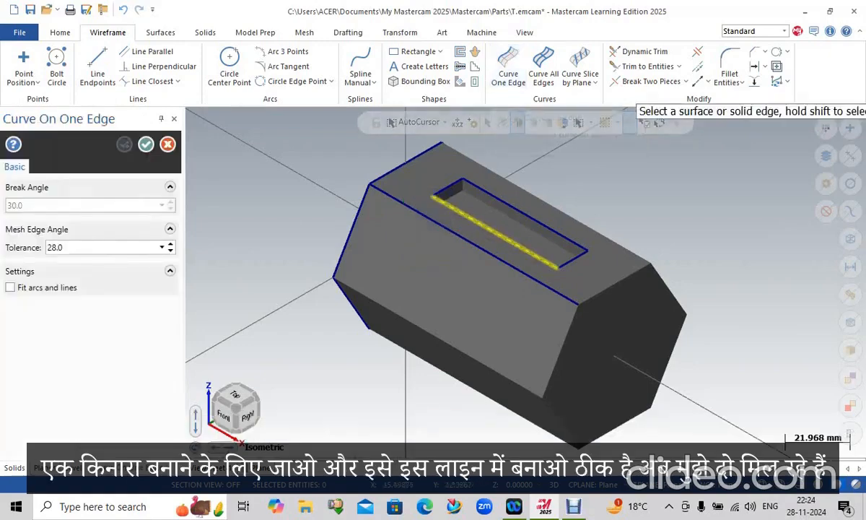
left_click(437, 337)
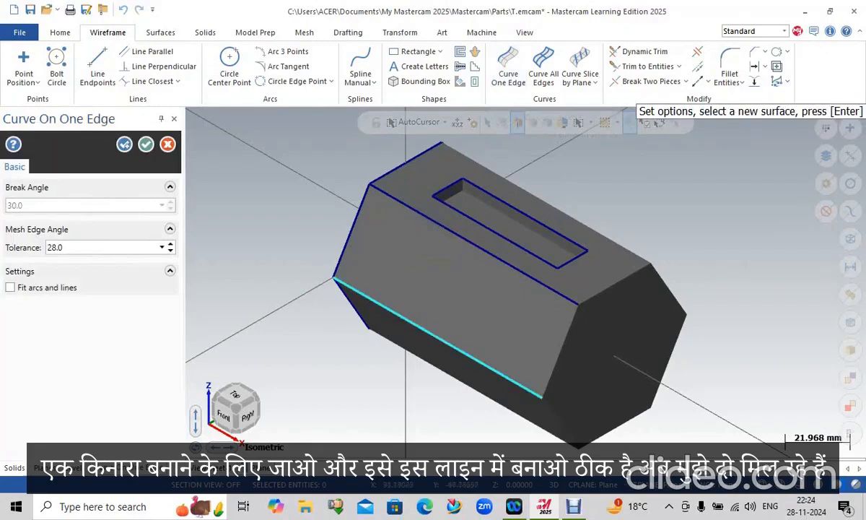
left_click(146, 144)
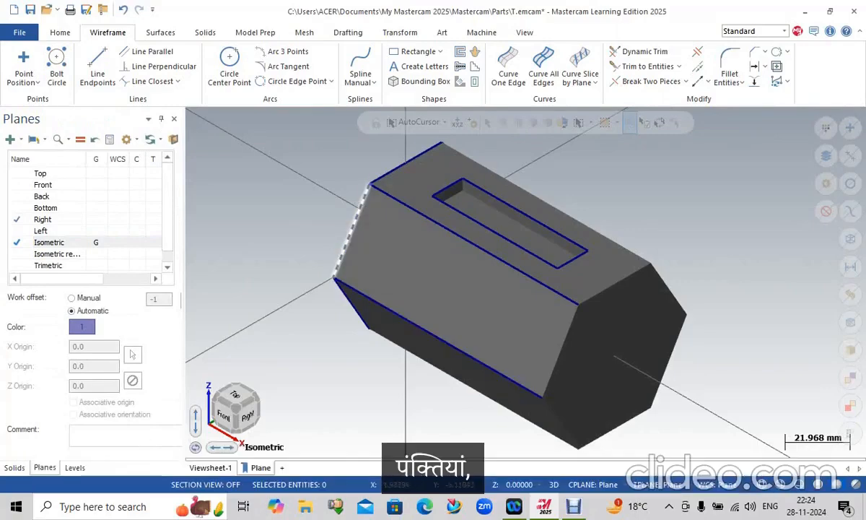
Create a plane from geometry using the sloping face's lower long edge as X and its adjoining short edge as Y, accepting the first orientation.
left_click(13, 140)
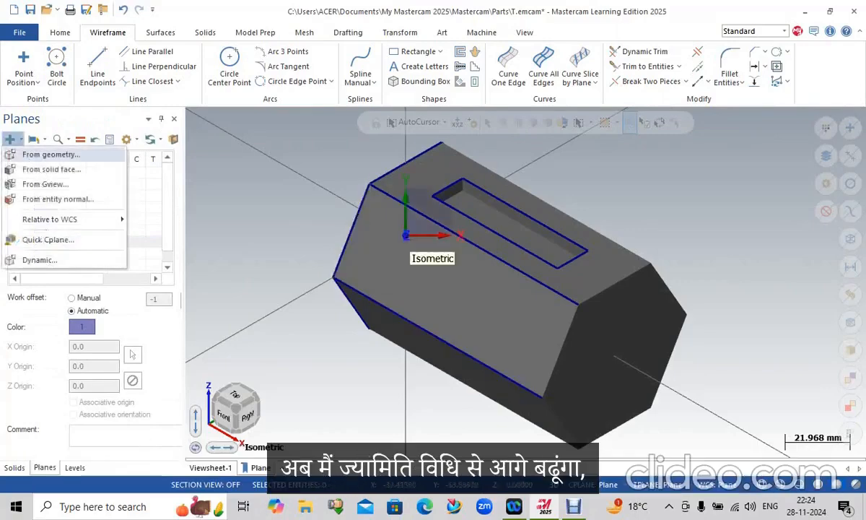
left_click(45, 155)
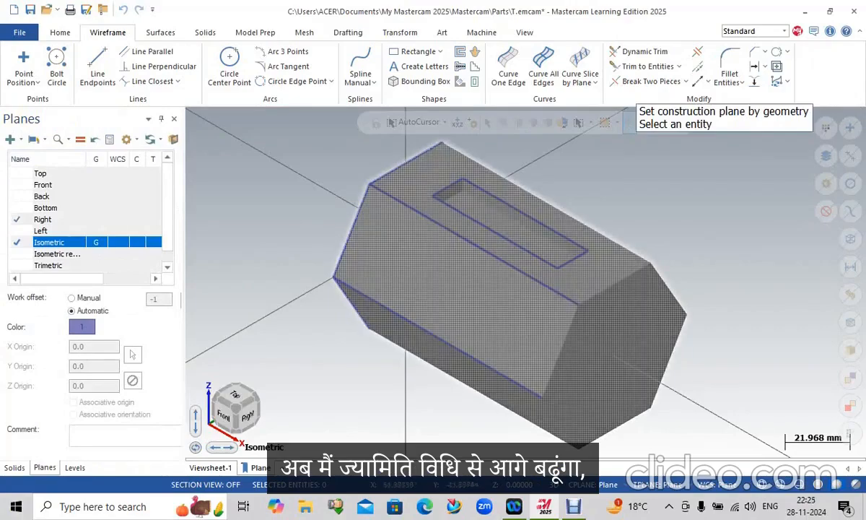
left_click(426, 330)
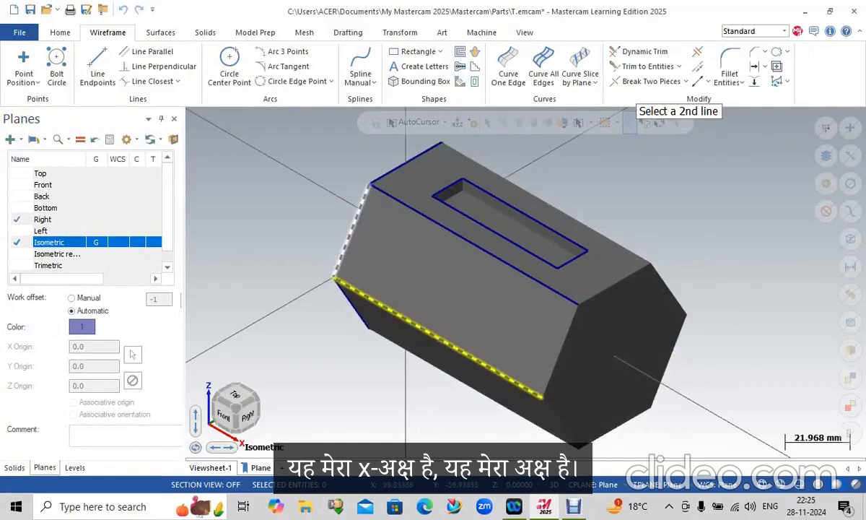
left_click(351, 232)
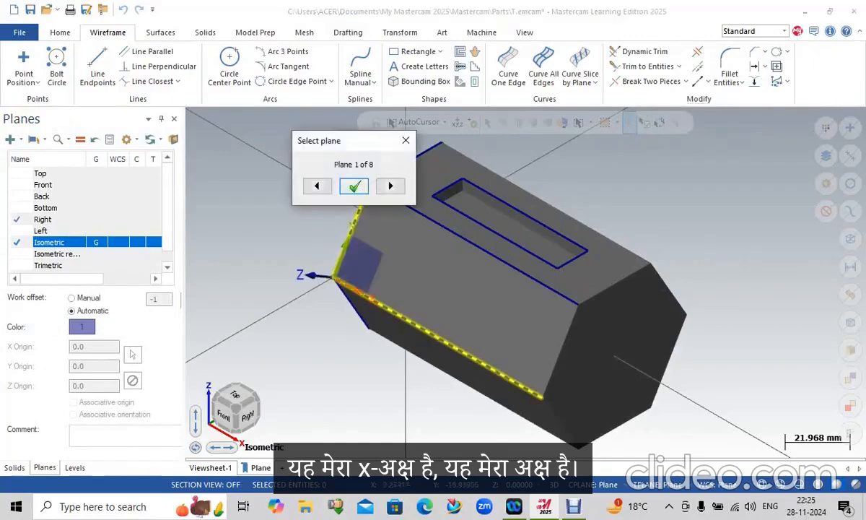
left_click(353, 187)
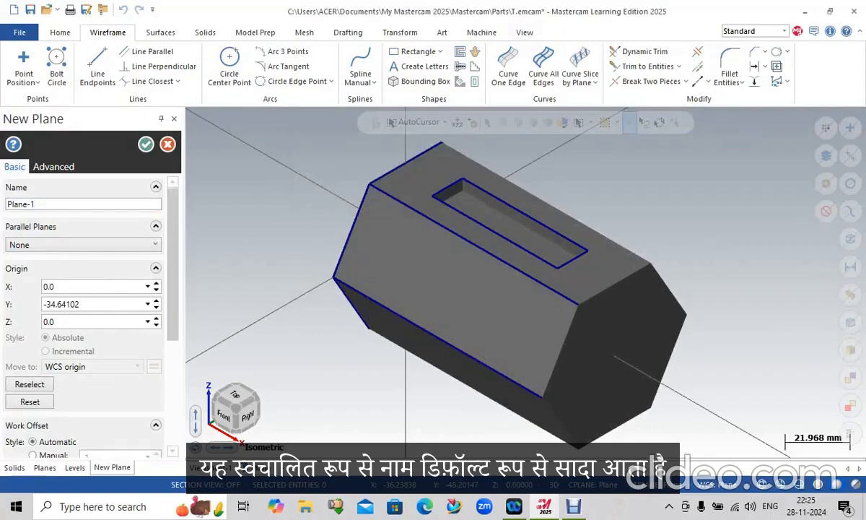
left_click(146, 144)
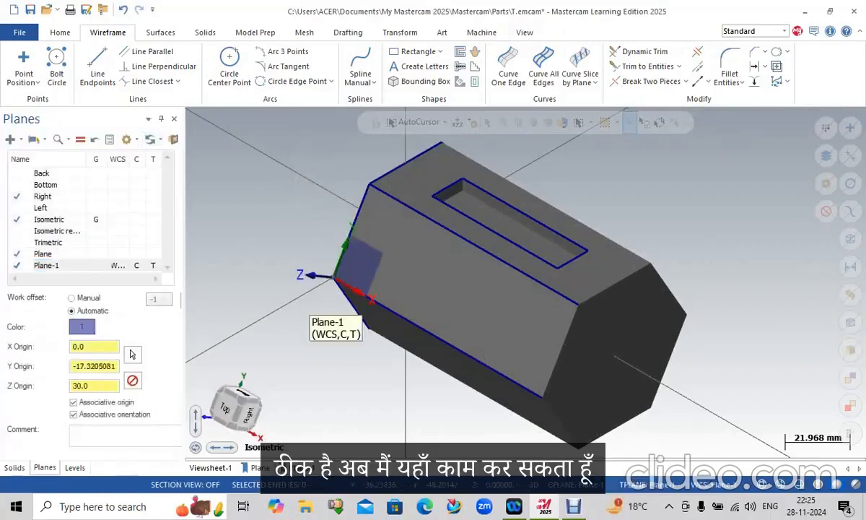
View the new plane face-on and start Create Letters with the Drafting (European) Font and the text MASTERCAM 2025.
left_click(96, 265)
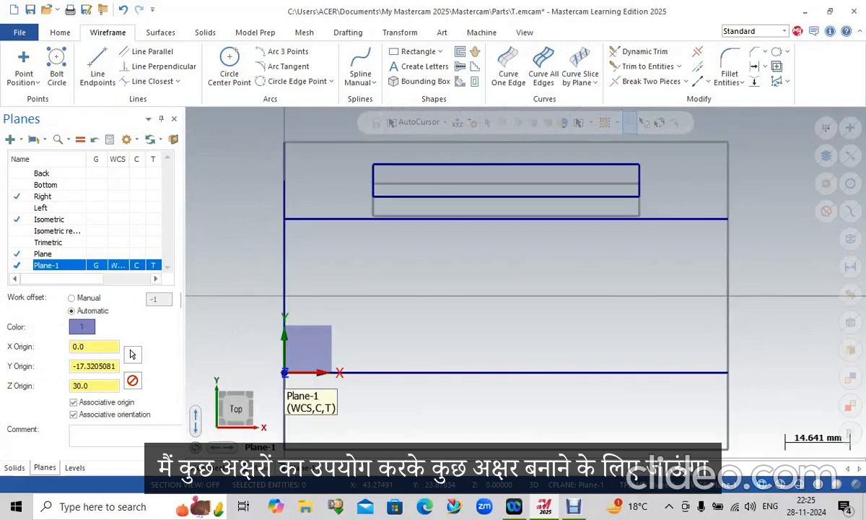
left_click(420, 66)
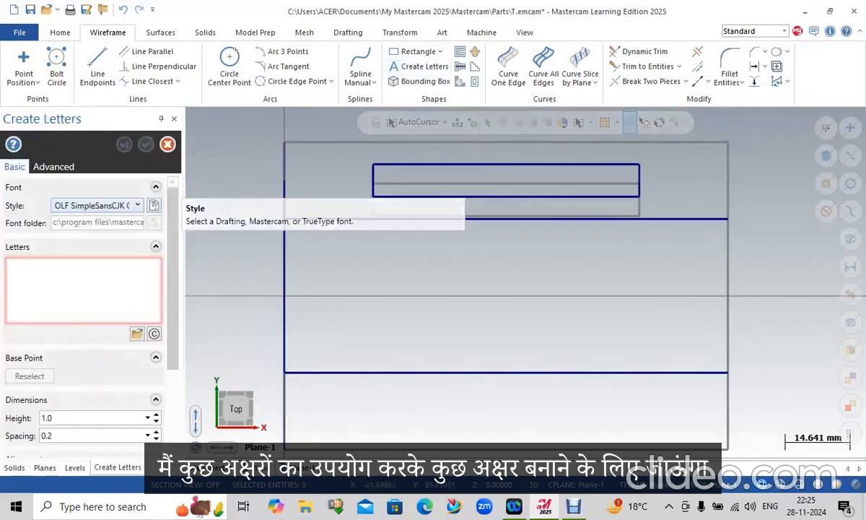
left_click(137, 205)
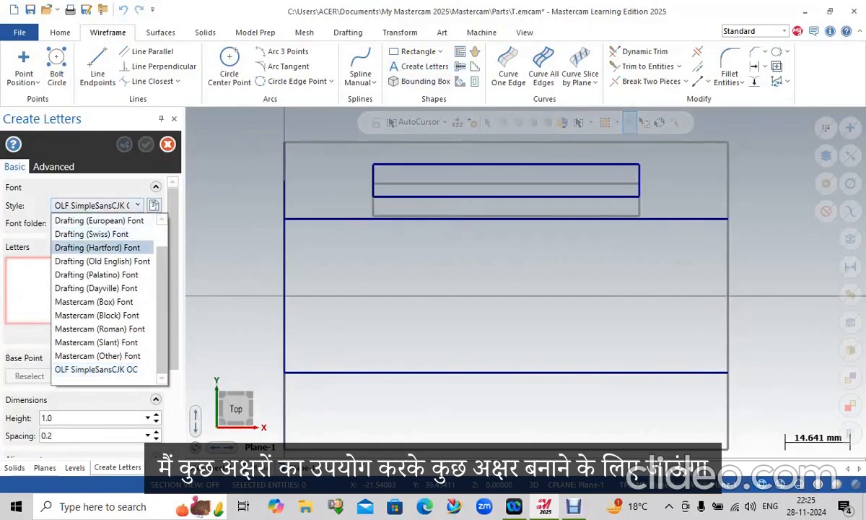
left_click(98, 220)
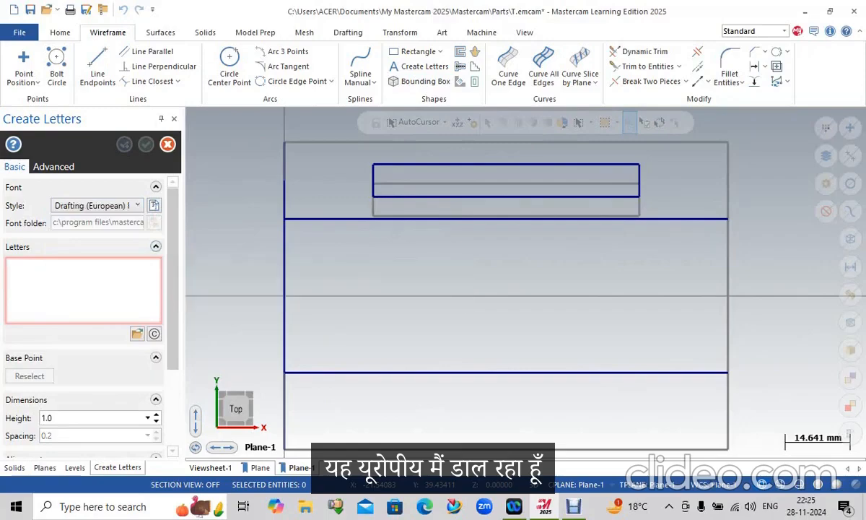
left_click(8, 264)
type("mas")
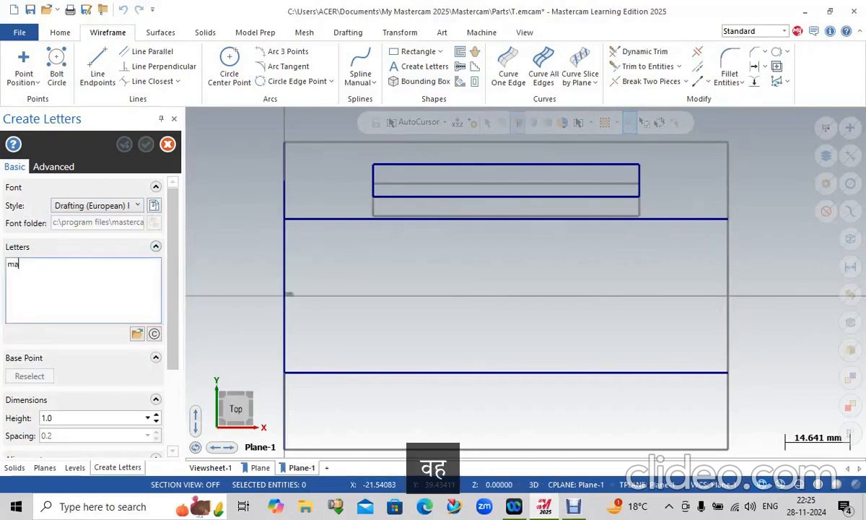
key("BackSpace")
key("BackSpace")
key("BackSpace")
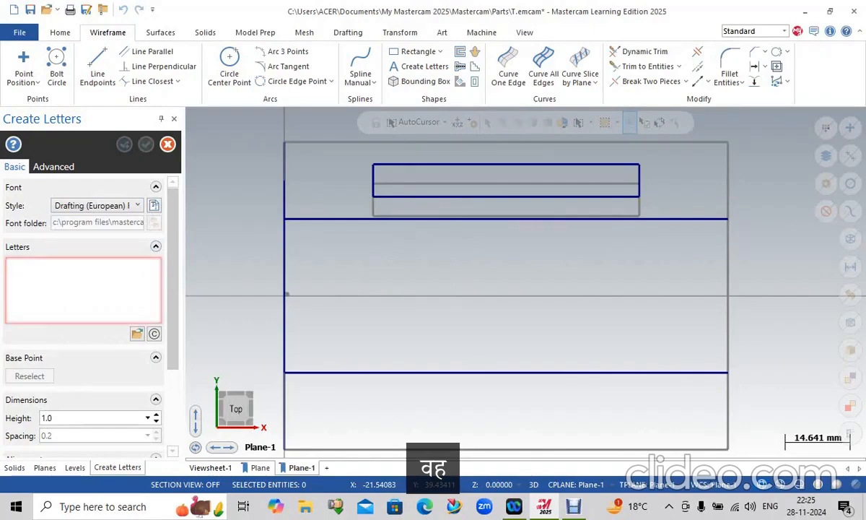
type("MASTER")
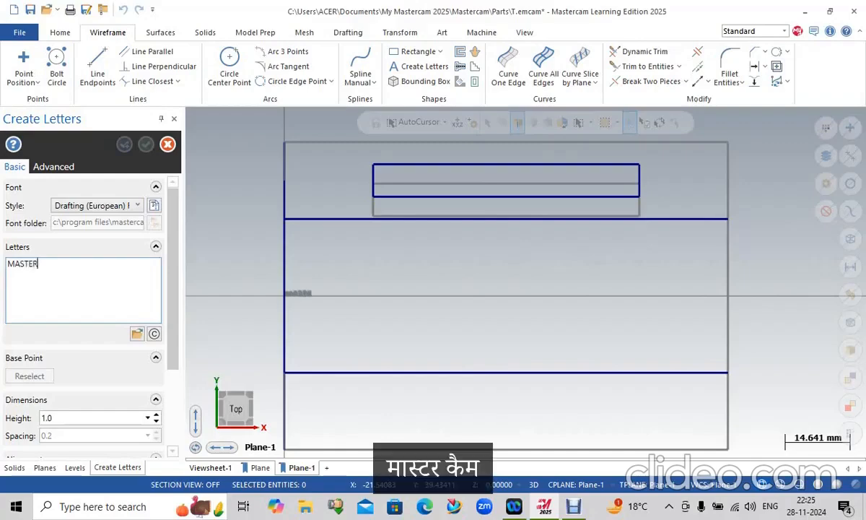
type("CAM")
type(" 2")
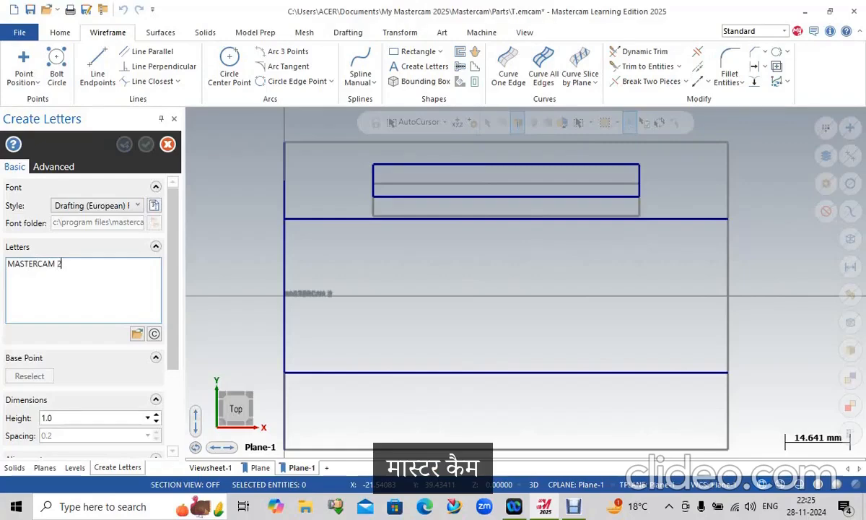
type("02")
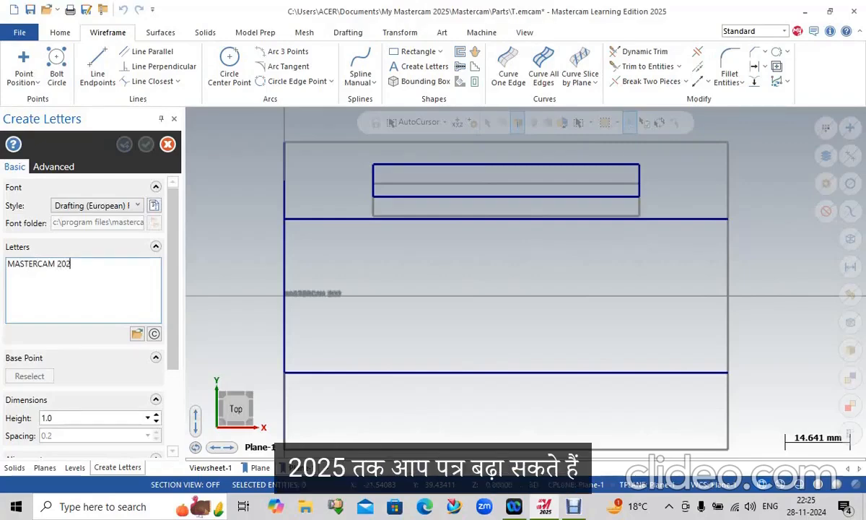
type("5")
Try a height of 8 for the letters.
left_click(65, 417)
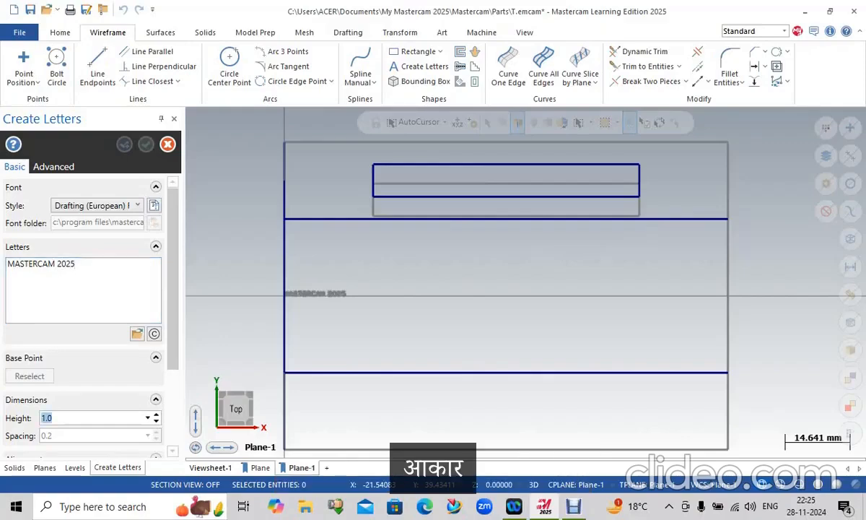
type("8")
key("Return")
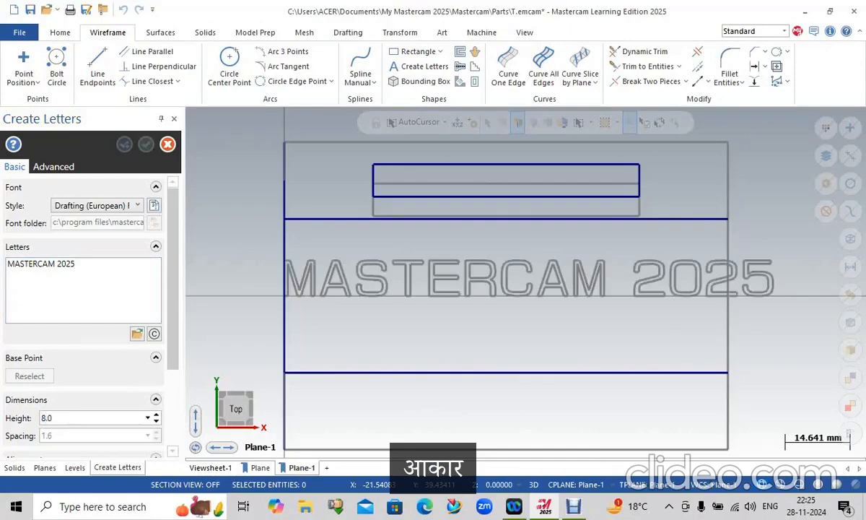
Set the letter height to 7 and place the text across the middle of the sloping face, starting just inside its short edge.
left_click(65, 417)
type("7")
key("Return")
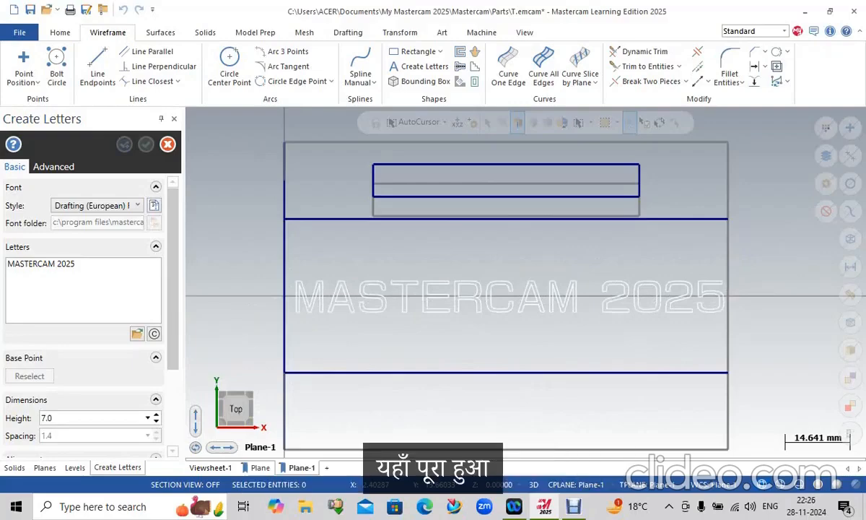
left_click(293, 312)
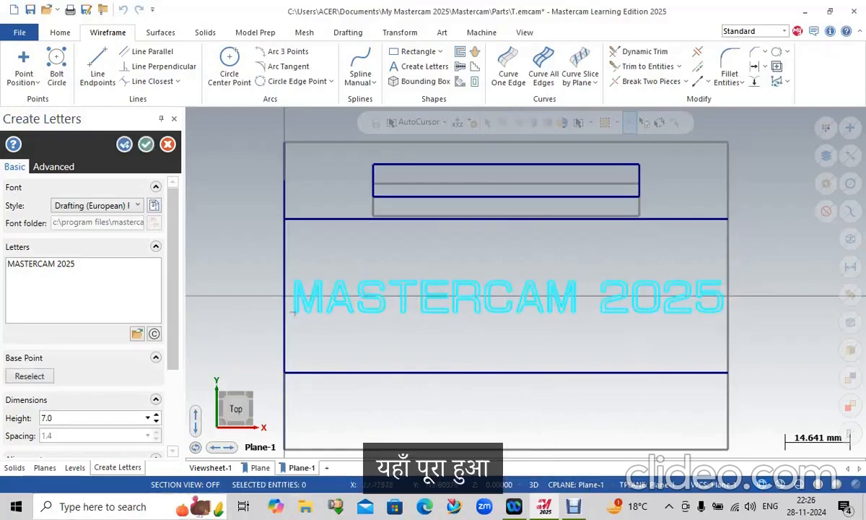
left_click(146, 144)
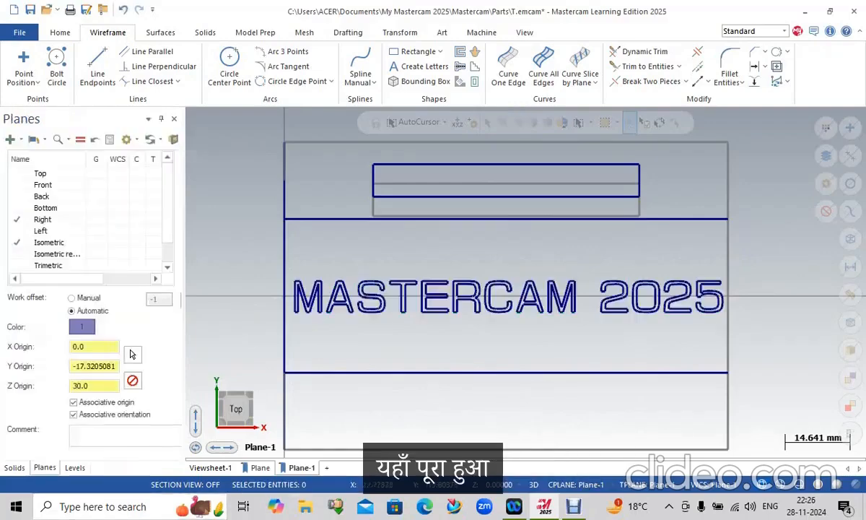
Start a solid Extrude and window-select all the chains of the MASTERCAM 2025 lettering.
middle_click_drag(526, 282, 476, 268)
scroll(354, 243, "down", 2)
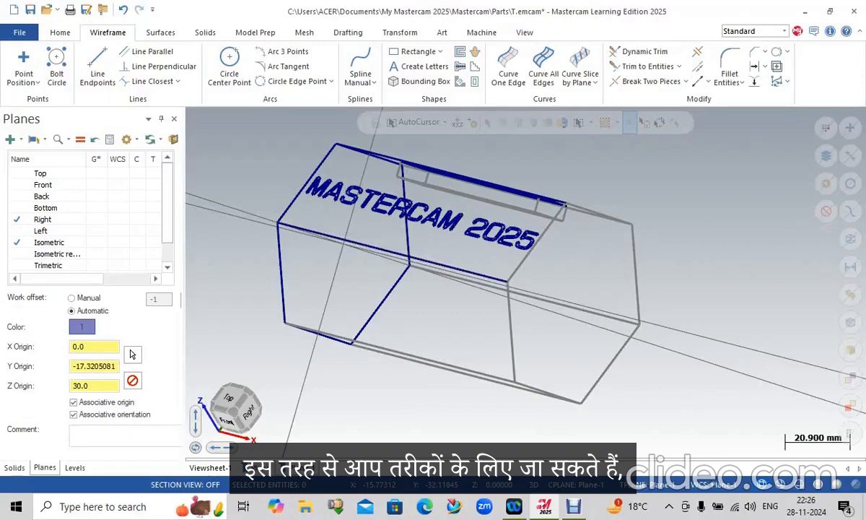
left_click_drag(167, 203, 167, 221)
left_click(95, 265)
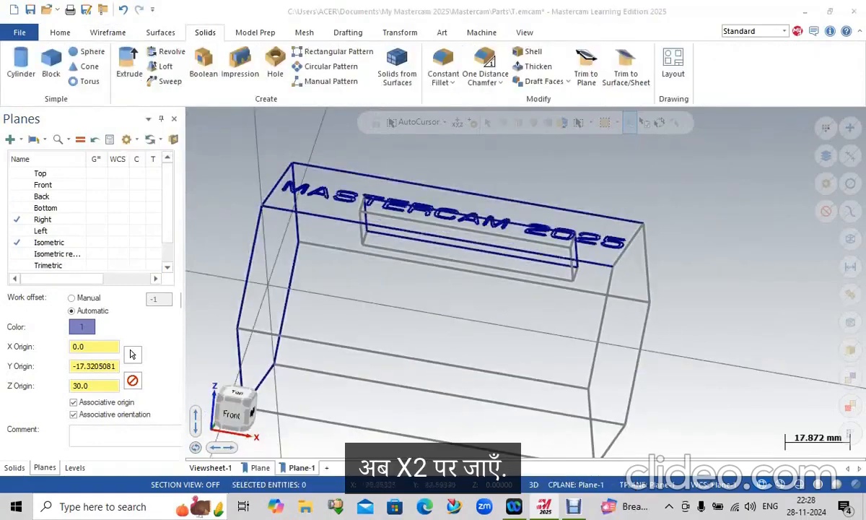
left_click(129, 65)
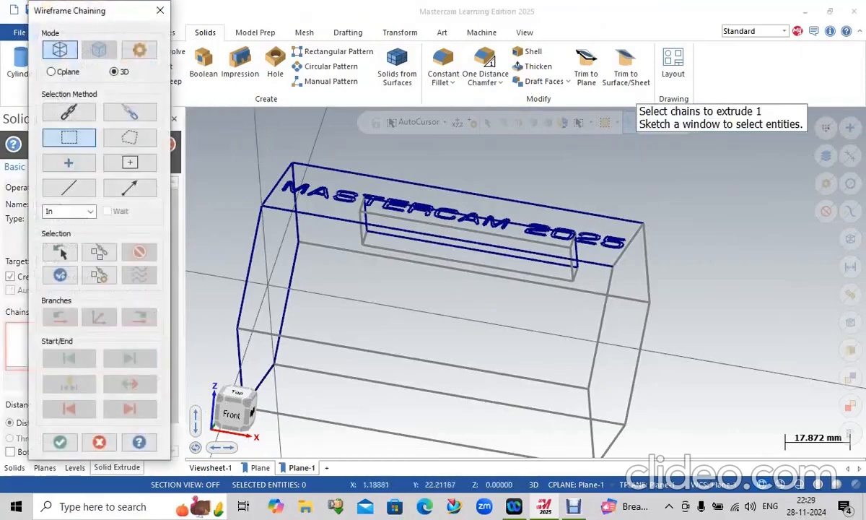
middle_click_drag(292, 216, 276, 262)
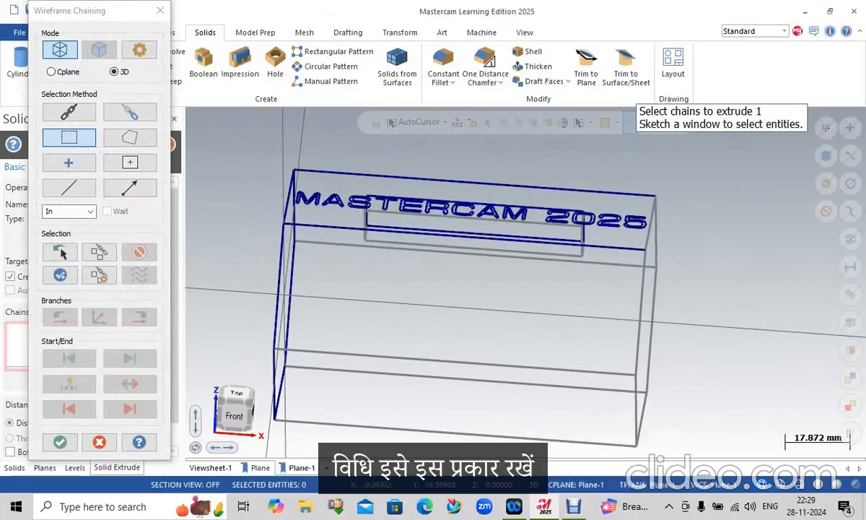
middle_click_drag(494, 264, 526, 281)
middle_click_drag(525, 281, 493, 264)
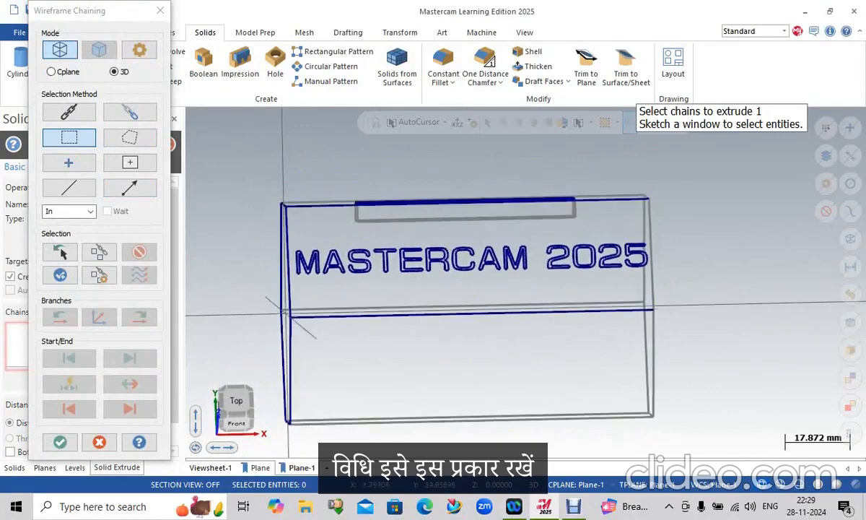
left_click_drag(290, 238, 656, 282)
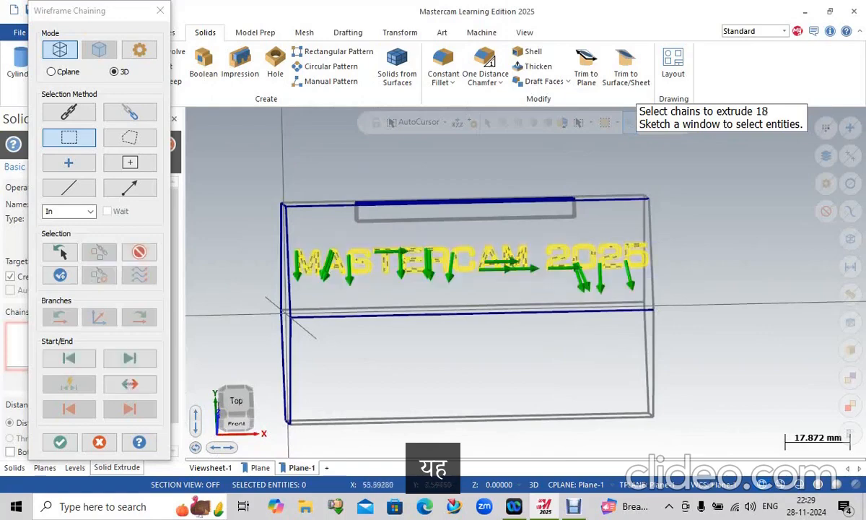
middle_click_drag(482, 303, 481, 260)
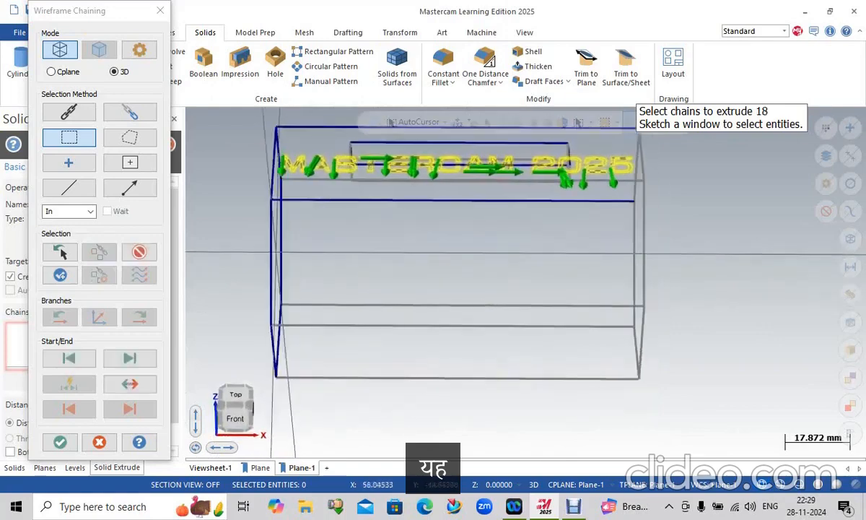
left_click(60, 442)
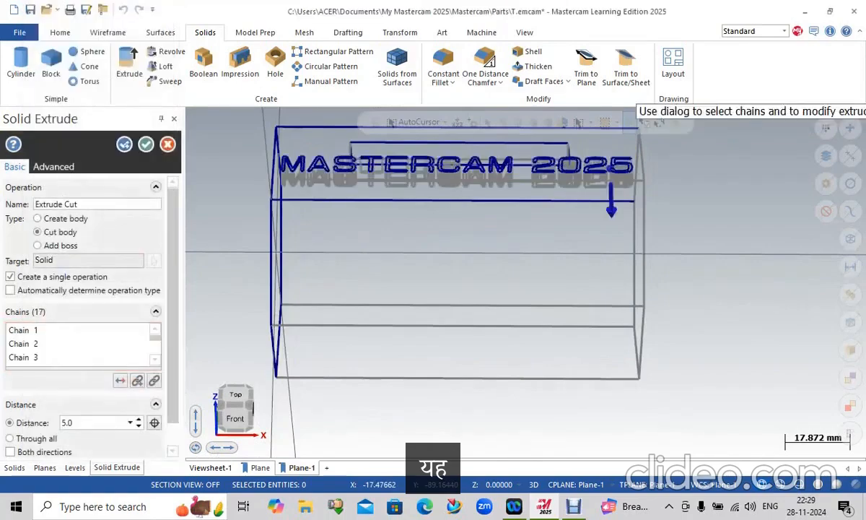
Extrude the lettering as a cut body 5 mm deep into the prism, and display the model shaded.
middle_click_drag(514, 309, 526, 281)
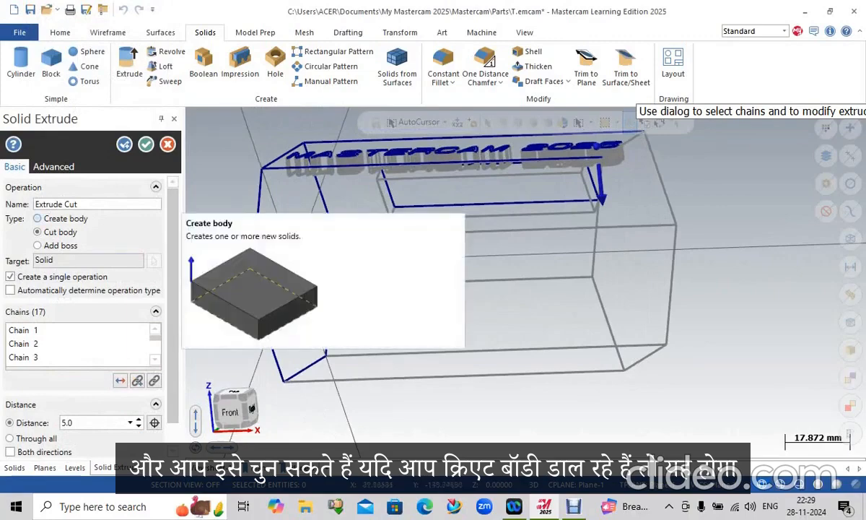
left_click(37, 218)
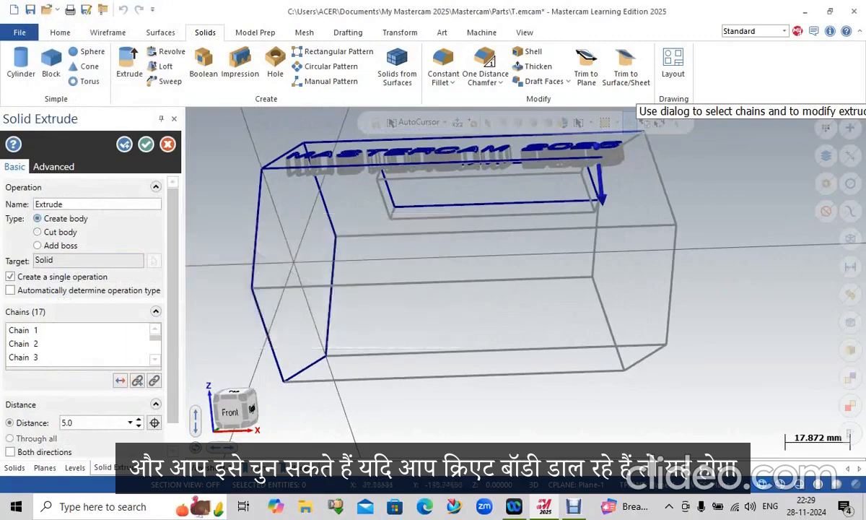
left_click(38, 231)
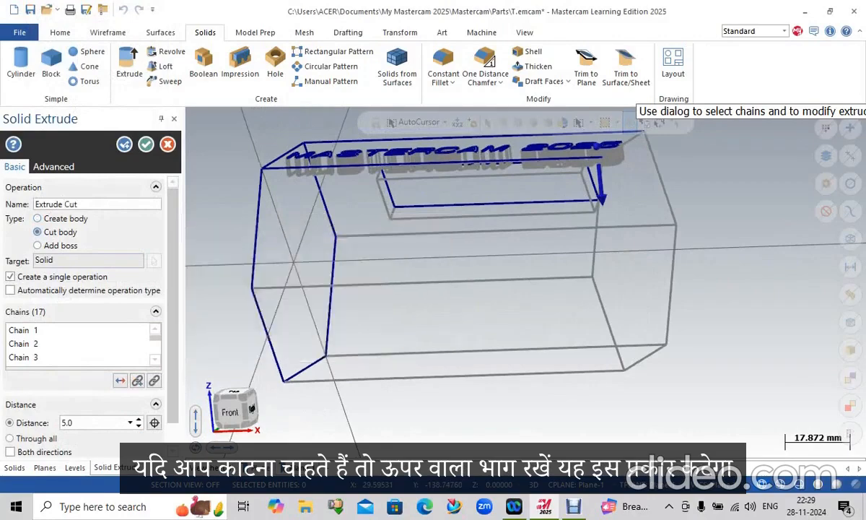
left_click(119, 380)
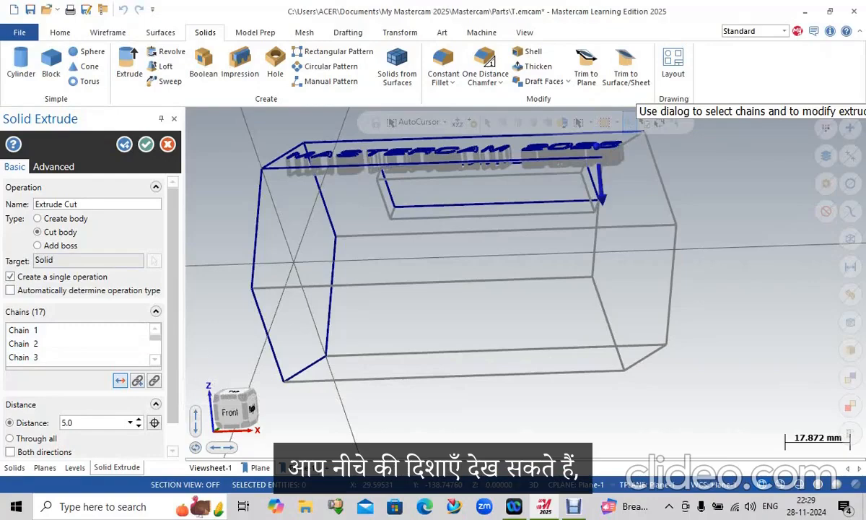
left_click(146, 144)
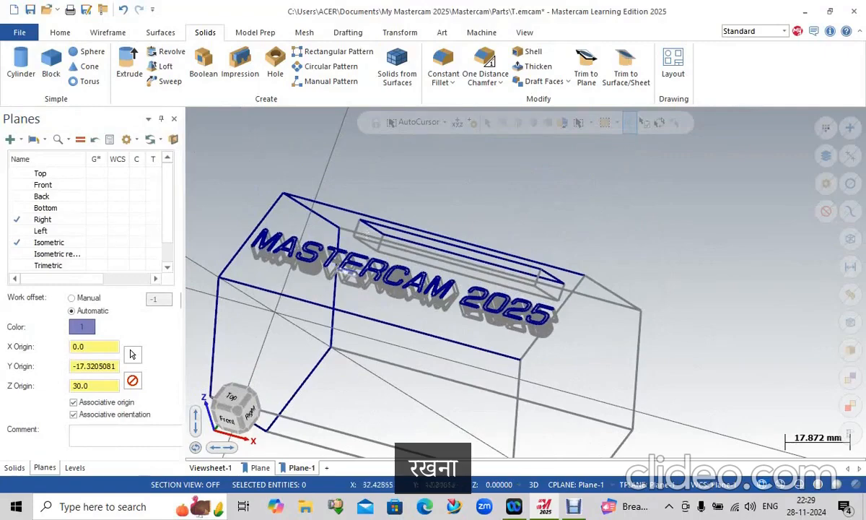
key("alt+s")
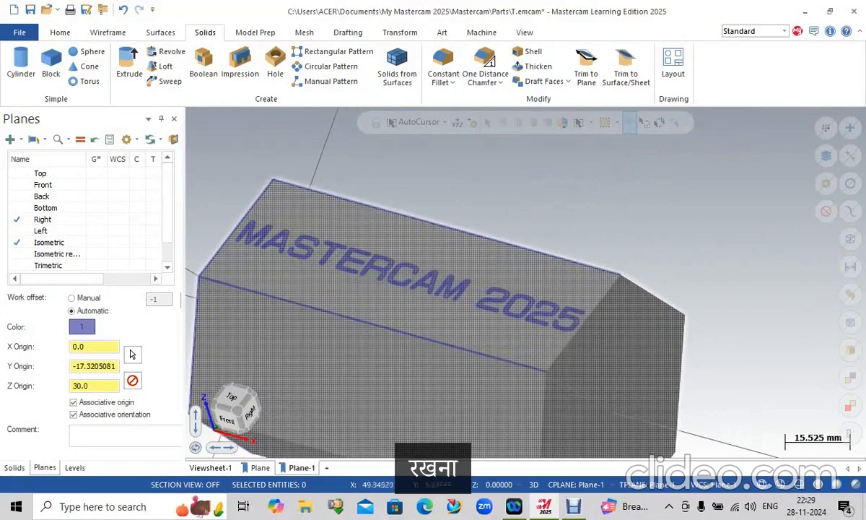
scroll(298, 275, "up", 3)
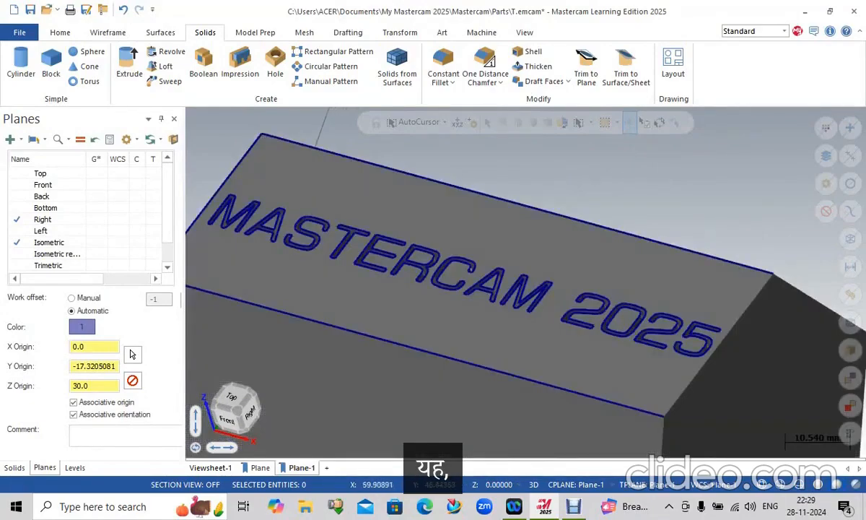
Make Isometric the graphics view, WCS, construction plane and tool plane.
middle_click_drag(521, 287, 525, 281)
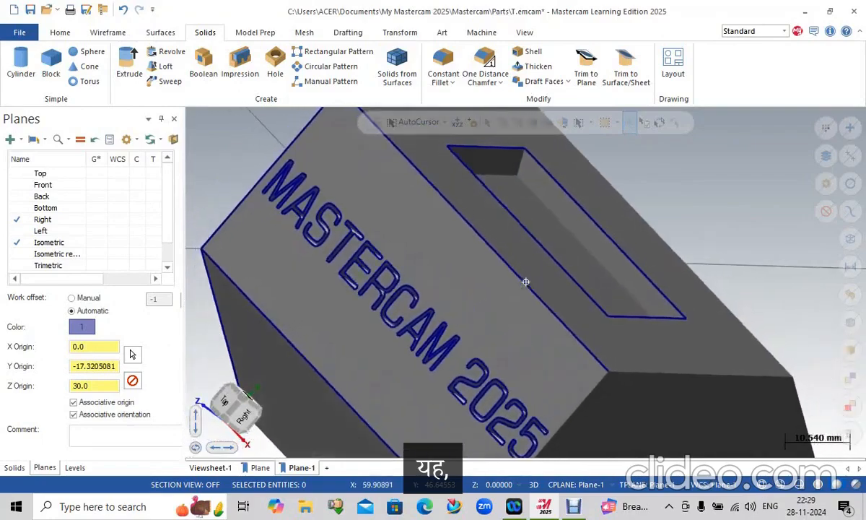
scroll(473, 416, "up", 4)
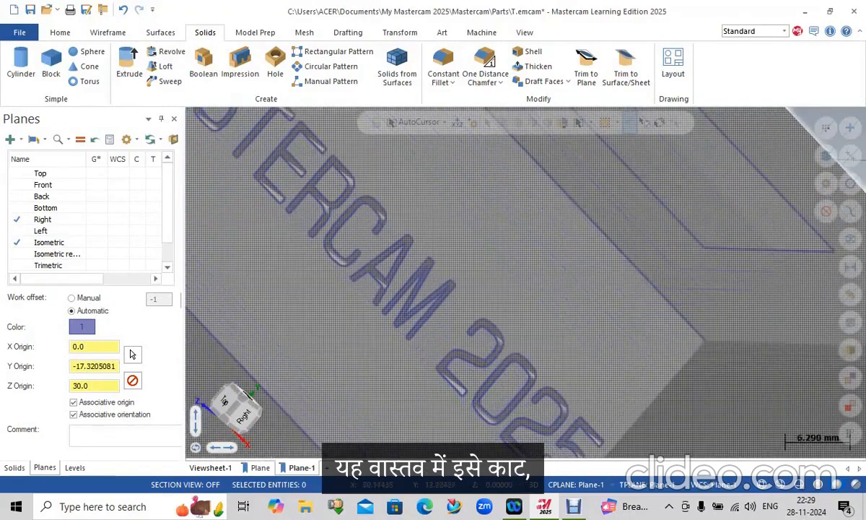
scroll(476, 433, "up", 3)
scroll(473, 404, "down", 5)
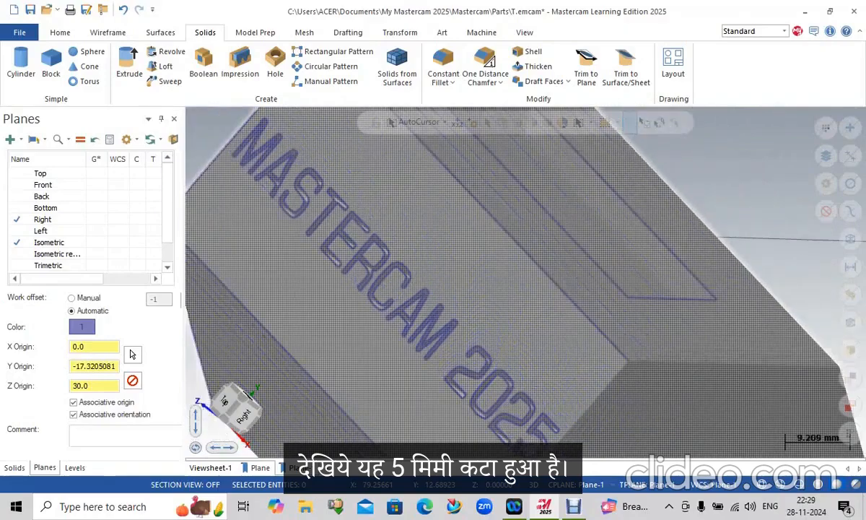
scroll(472, 405, "down", 3)
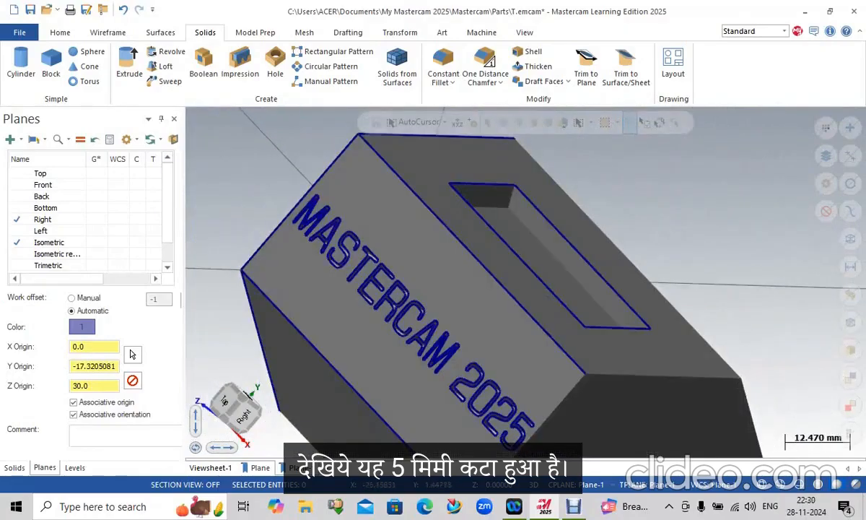
left_click(96, 242)
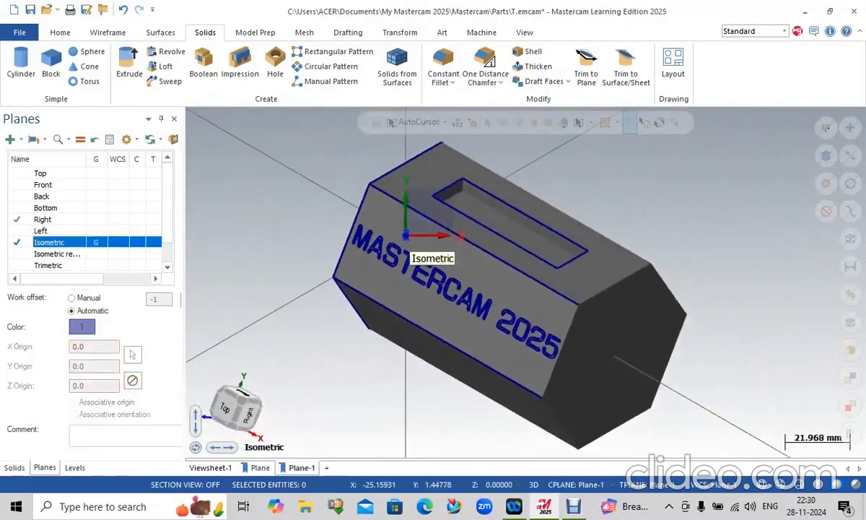
left_click(118, 241)
left_click(137, 242)
left_click(153, 242)
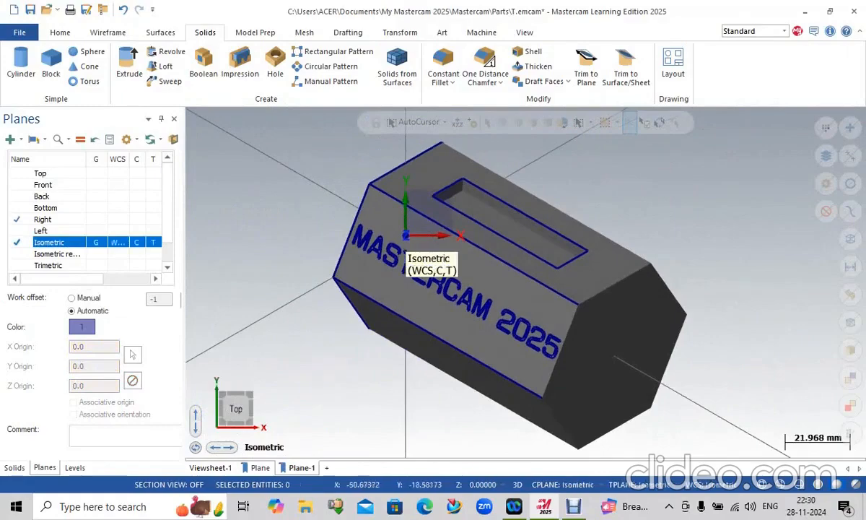
Create a Curve One Edge on the lower long edge of the prism's blank face below the lettering.
scroll(268, 292, "down", 2)
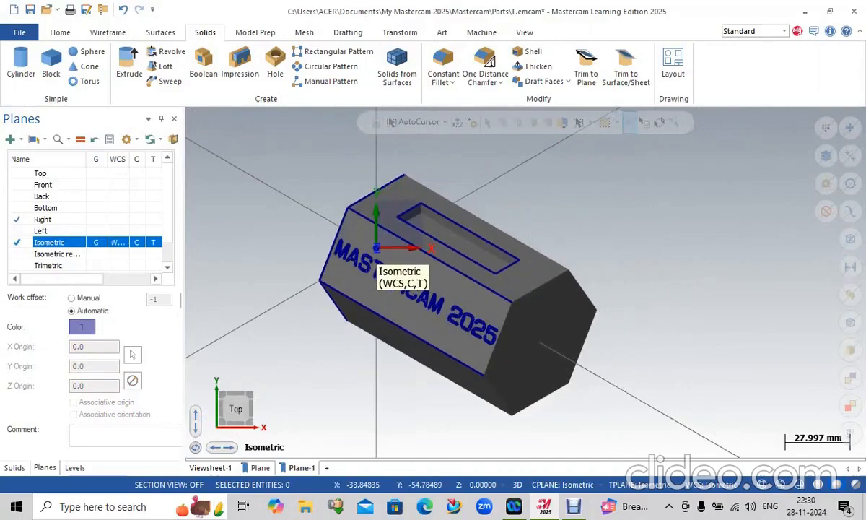
middle_click_drag(525, 282, 526, 281)
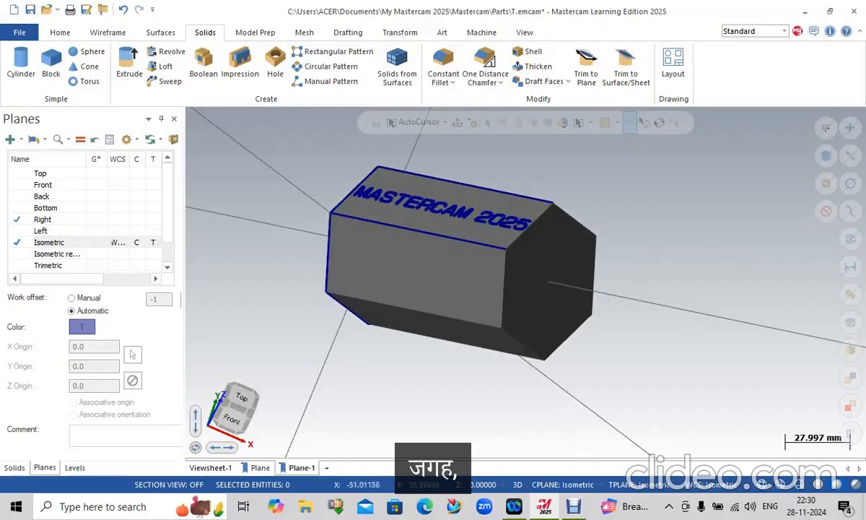
left_click(107, 33)
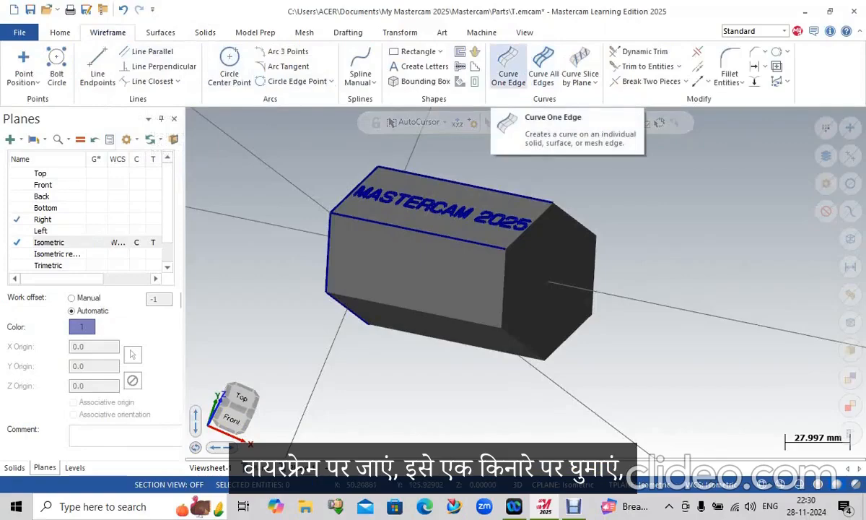
left_click(508, 69)
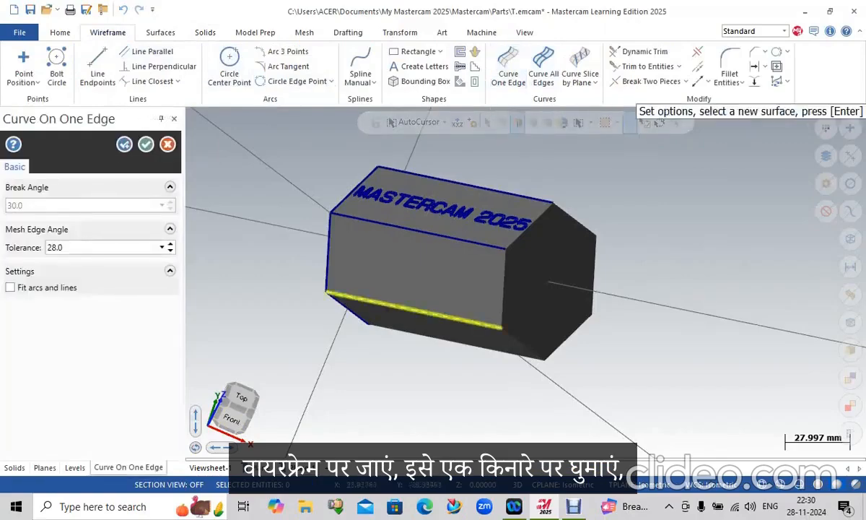
left_click(415, 309)
left_click(146, 144)
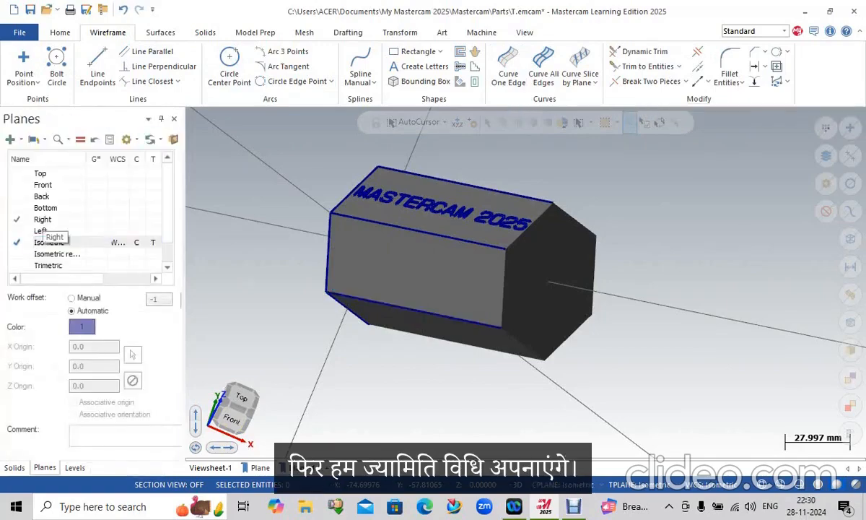
Create a plane from geometry using the blank face's lower long edge and adjoining short edge, accepting plane 1 of 8 and the default name.
left_click(12, 139)
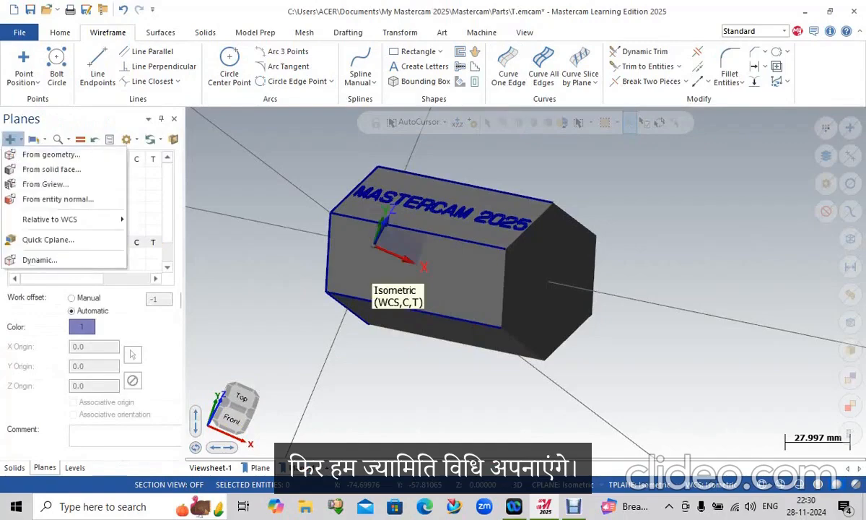
left_click(51, 154)
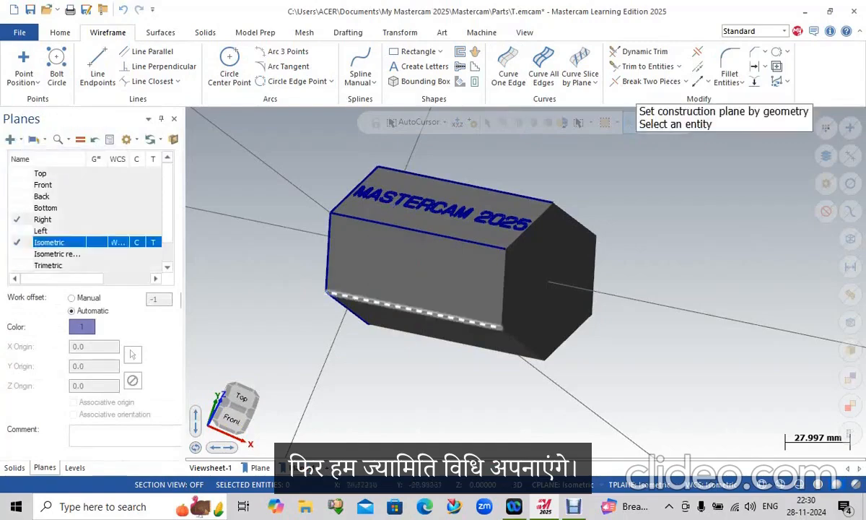
left_click(412, 308)
left_click(328, 262)
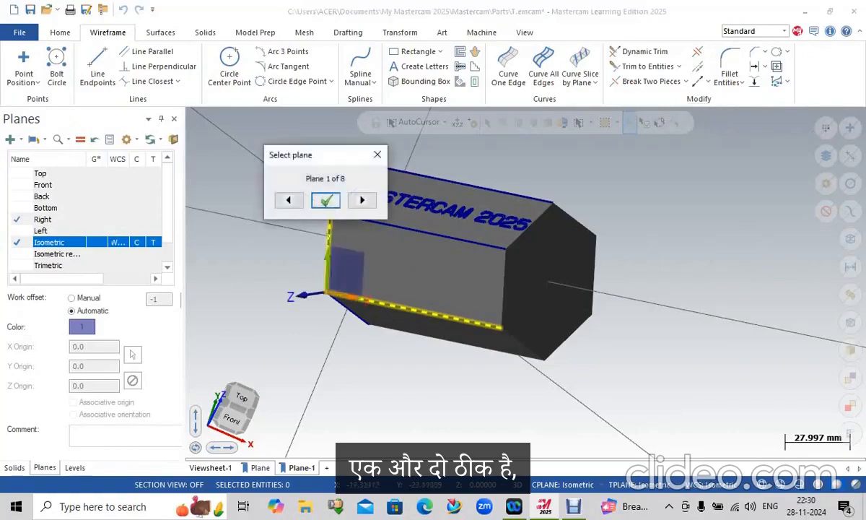
left_click(326, 200)
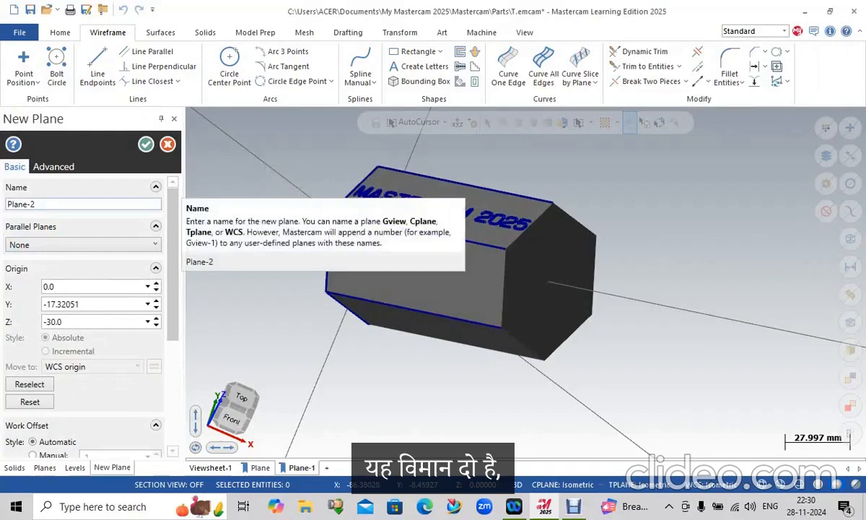
key("Return")
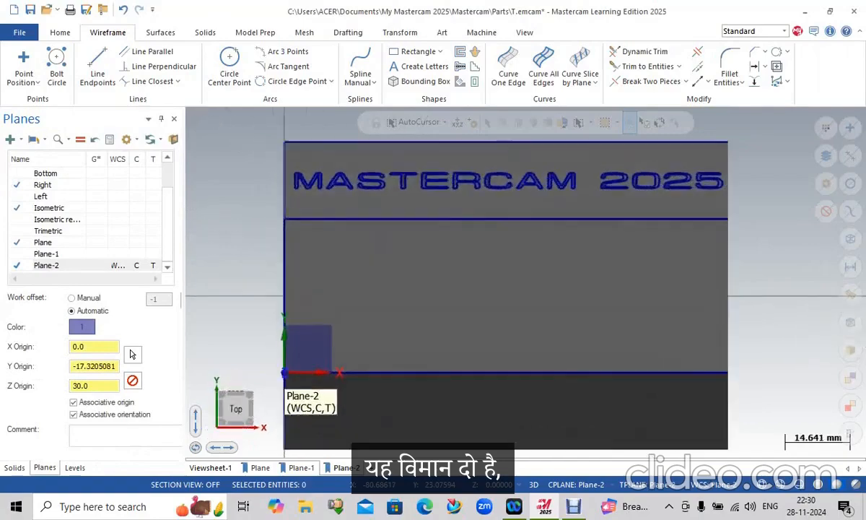
Draw three center-point circles in a row along the blank face, with radii of about 7.9, 8.1 and 8.6 mm.
left_click(229, 67)
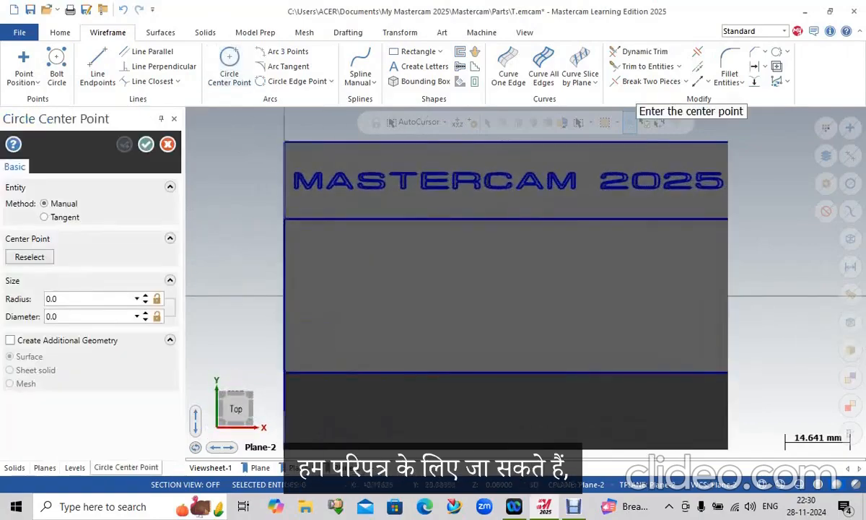
left_click(368, 283)
left_click(403, 283)
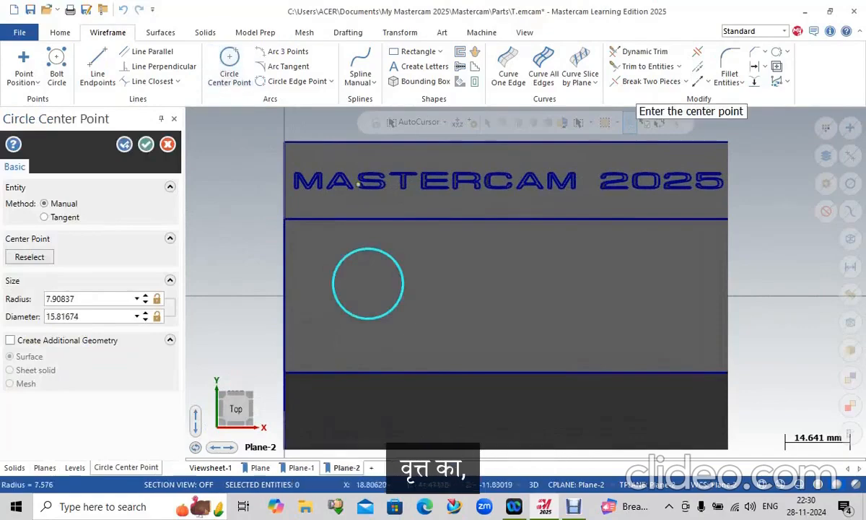
left_click(489, 285)
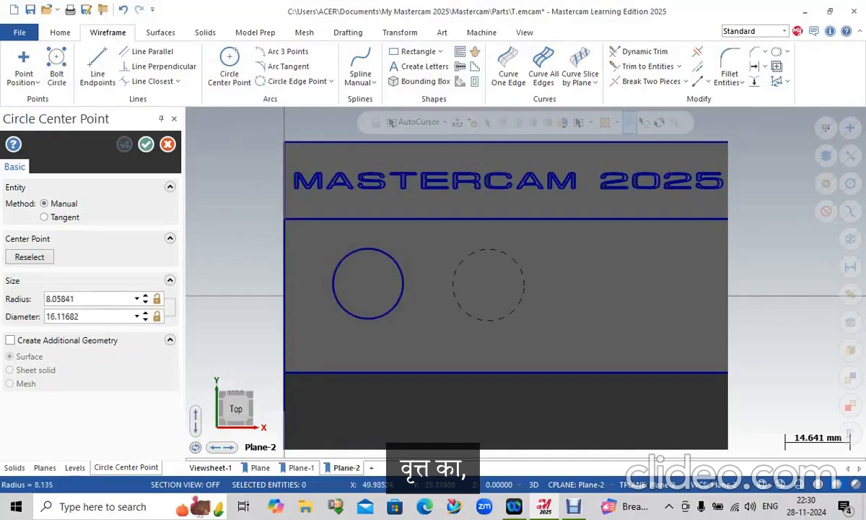
left_click(525, 284)
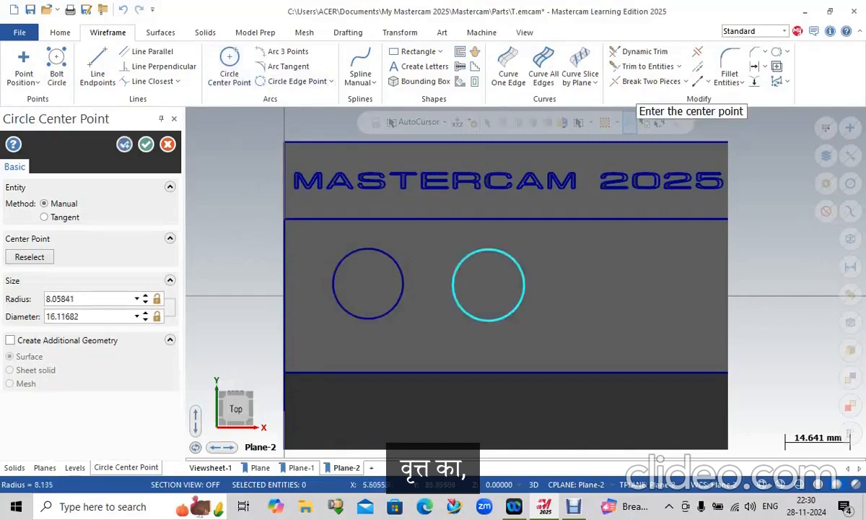
left_click(609, 282)
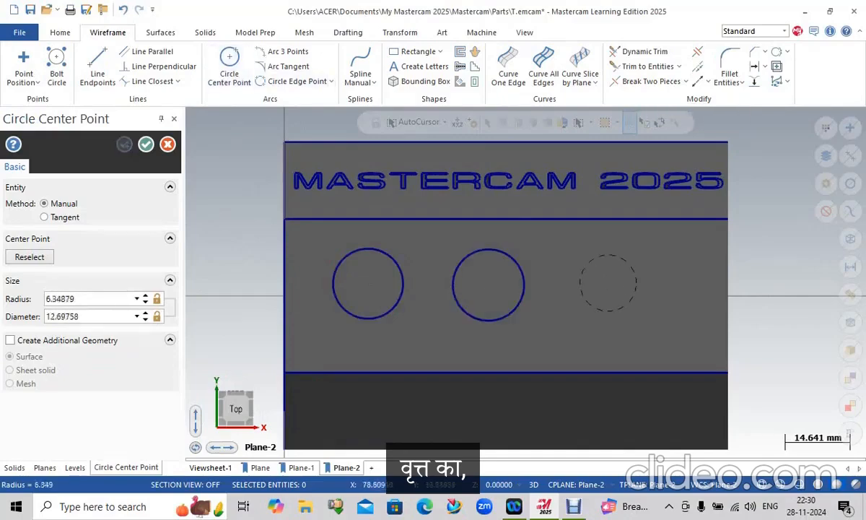
left_click(634, 255)
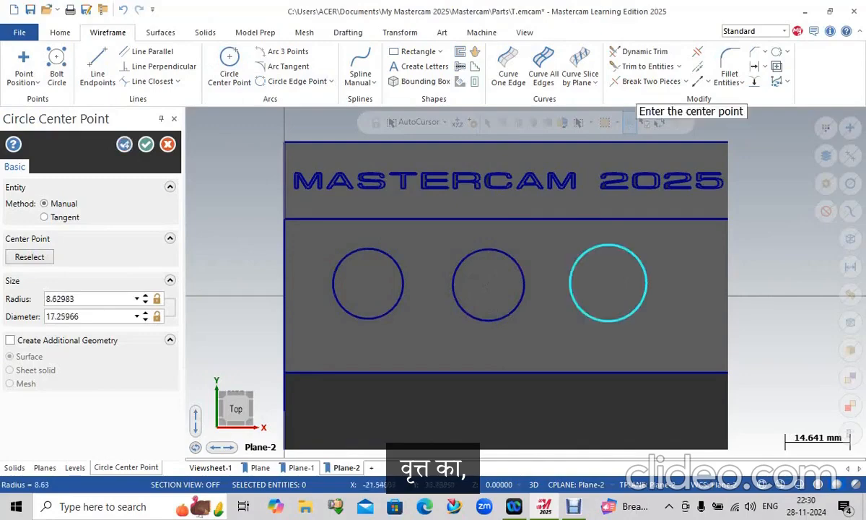
left_click(145, 144)
Start a solid Extrude and select the three circles as separate chains.
middle_click_drag(332, 333, 292, 313)
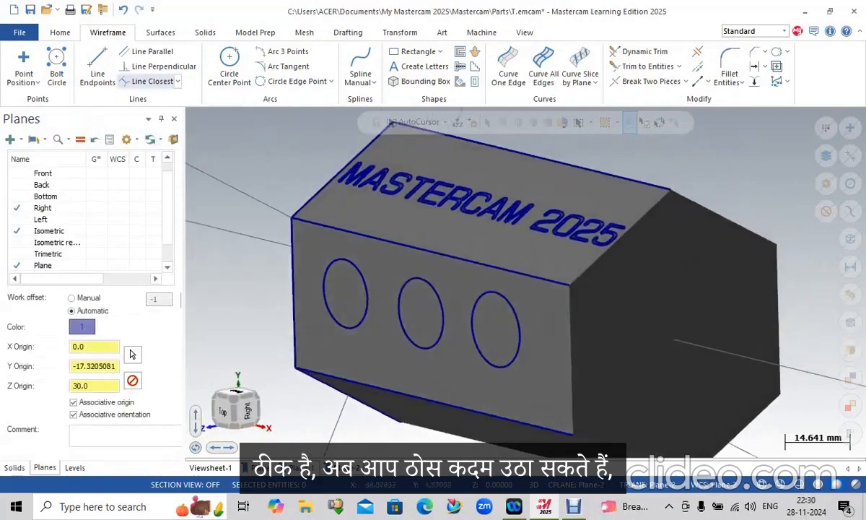
left_click(205, 32)
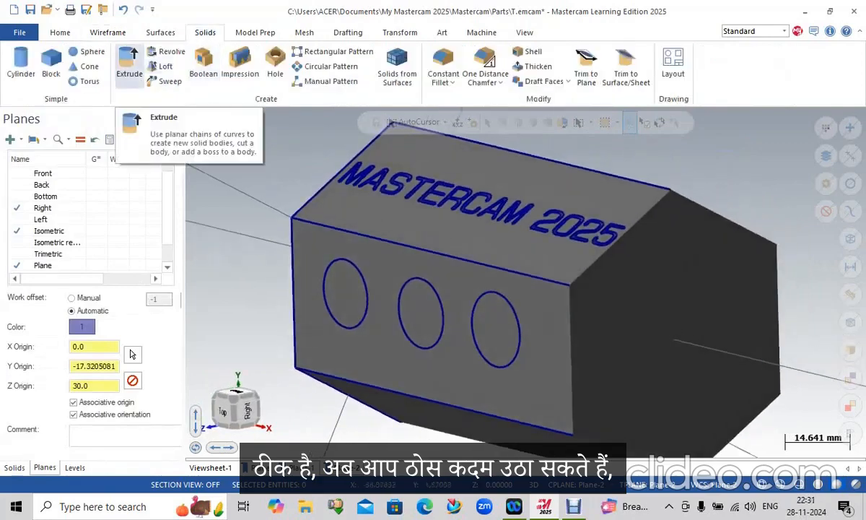
left_click(129, 64)
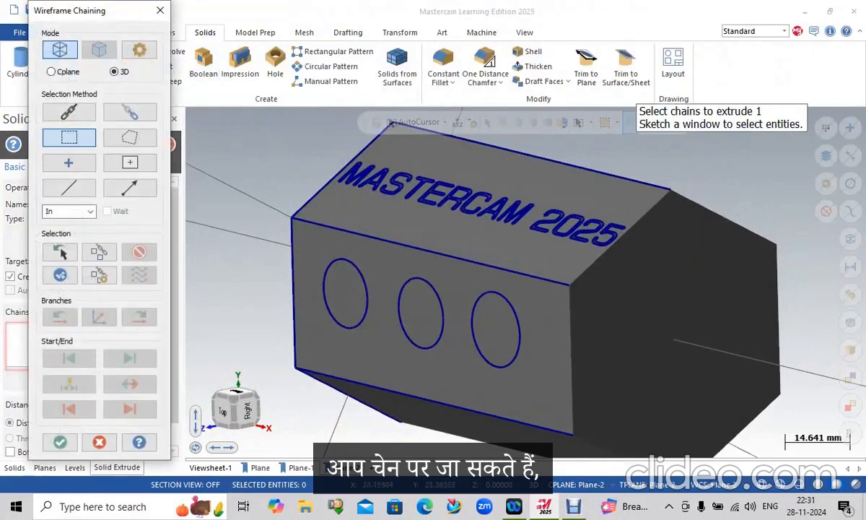
left_click(69, 112)
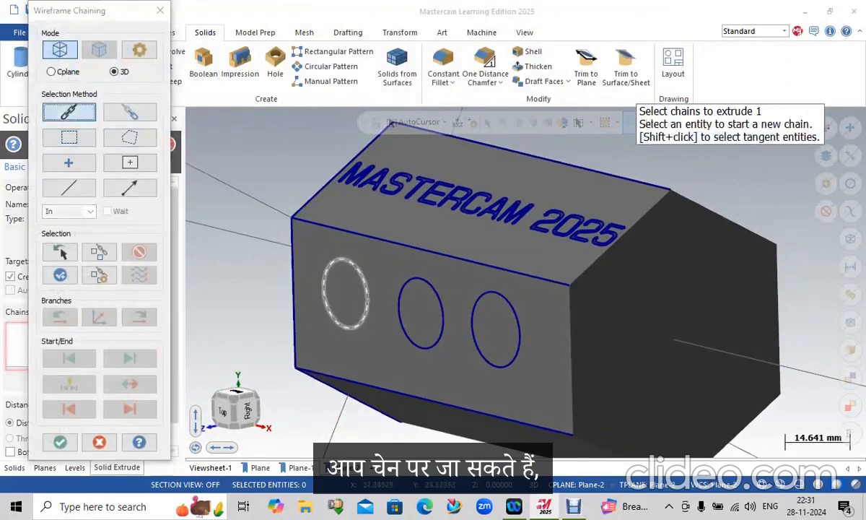
left_click(367, 291)
left_click(442, 303)
left_click(519, 321)
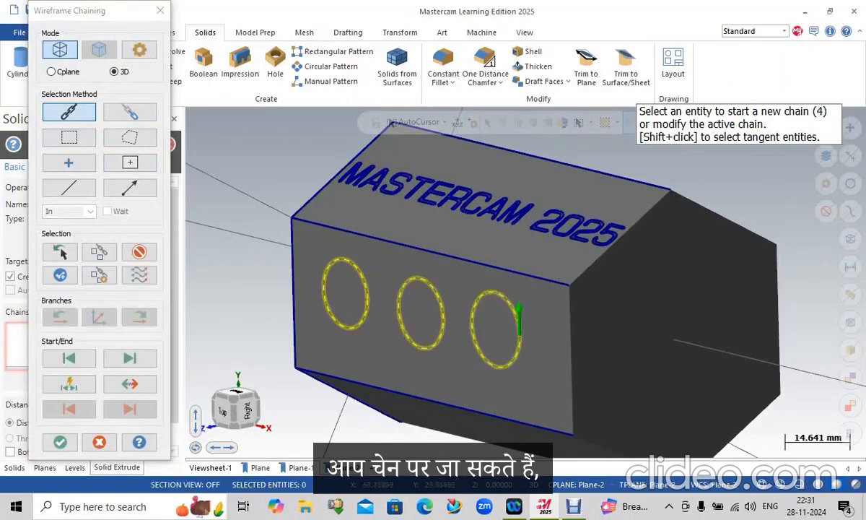
left_click(60, 441)
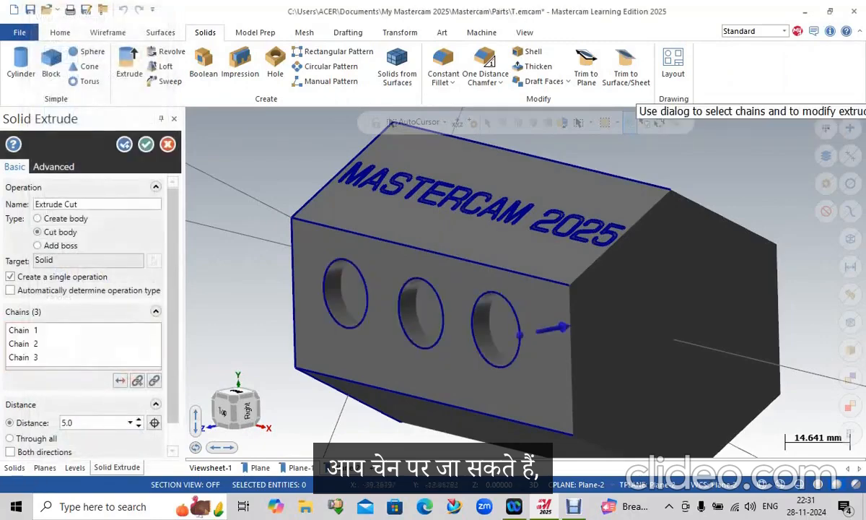
Extrude the three circles outward from the face as an added boss with a distance of 5 mm.
left_click(37, 218)
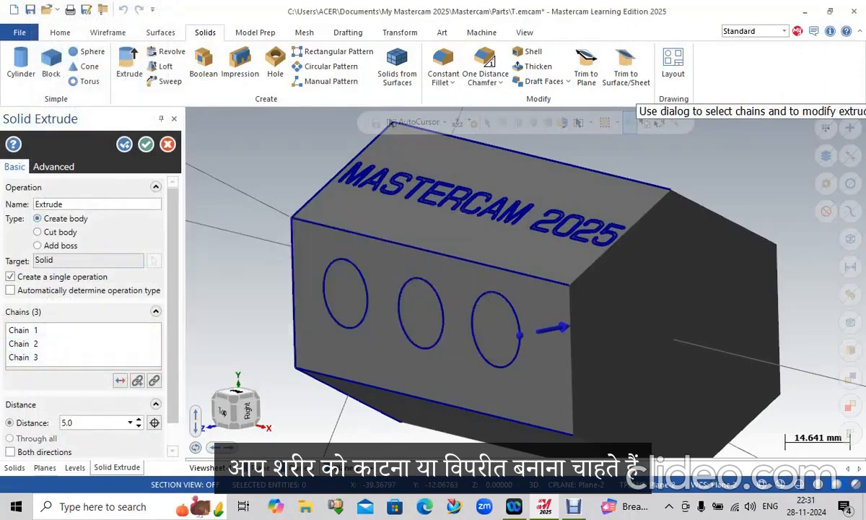
left_click(120, 381)
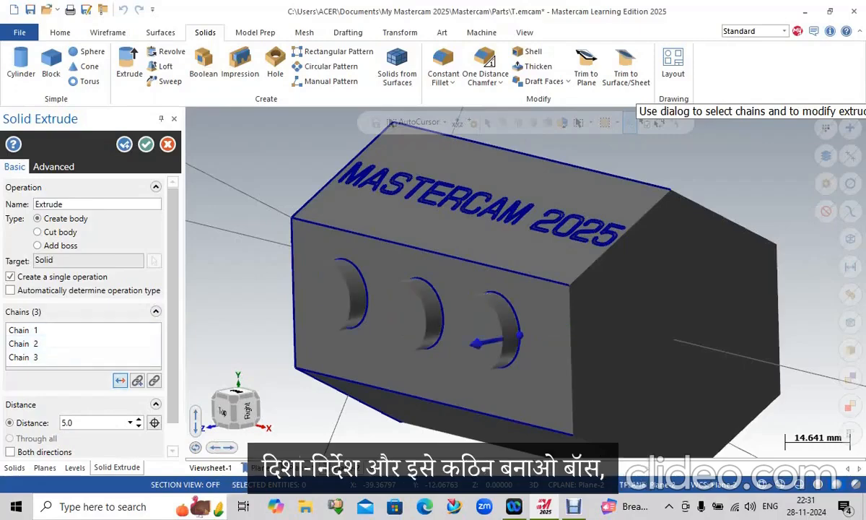
left_click(37, 245)
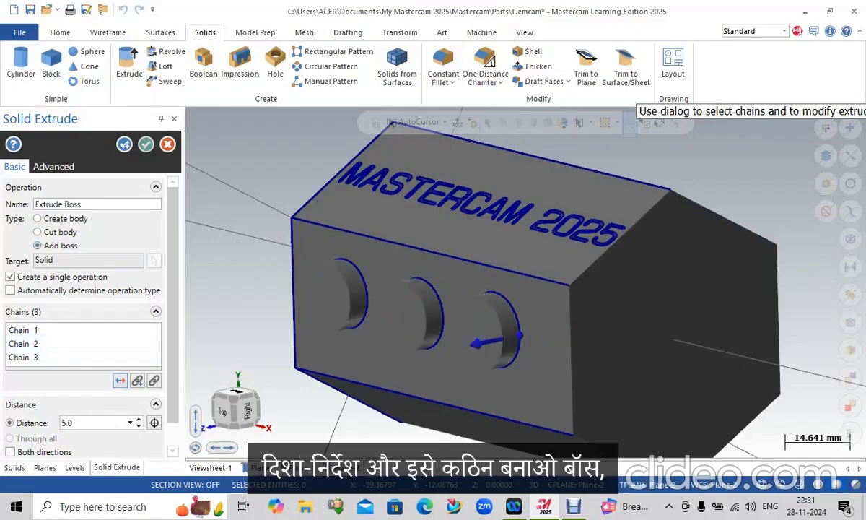
left_click(146, 144)
Return the graphics view, WCS, construction plane and tool plane to Isometric and view the three bosses with the other features.
middle_click_drag(493, 264, 526, 310)
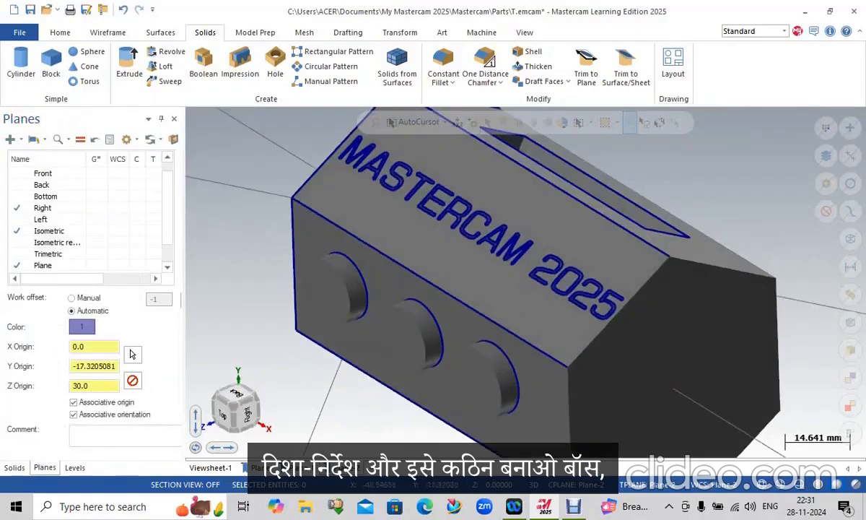
left_click(49, 231)
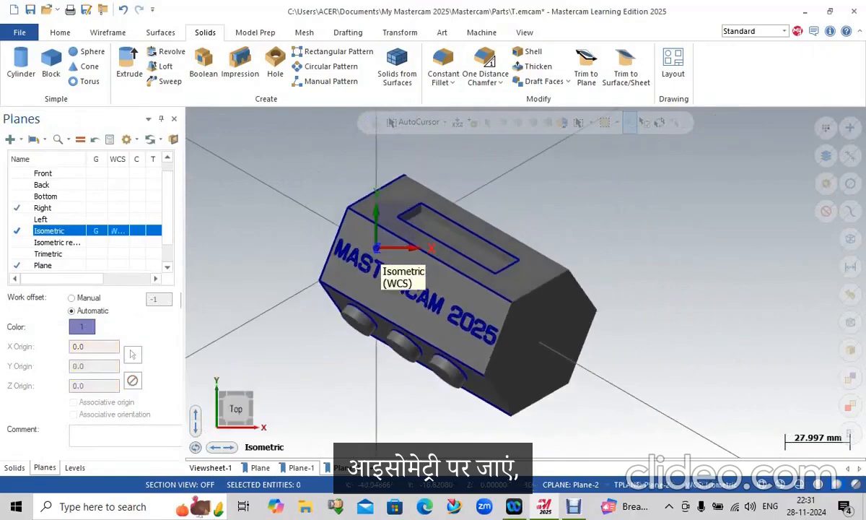
mouse_move(526, 282)
middle_mouse_down()
mouse_move(526, 310)
mouse_move(543, 296)
mouse_move(524, 281)
middle_mouse_up()
scroll(406, 342, "up", 2)
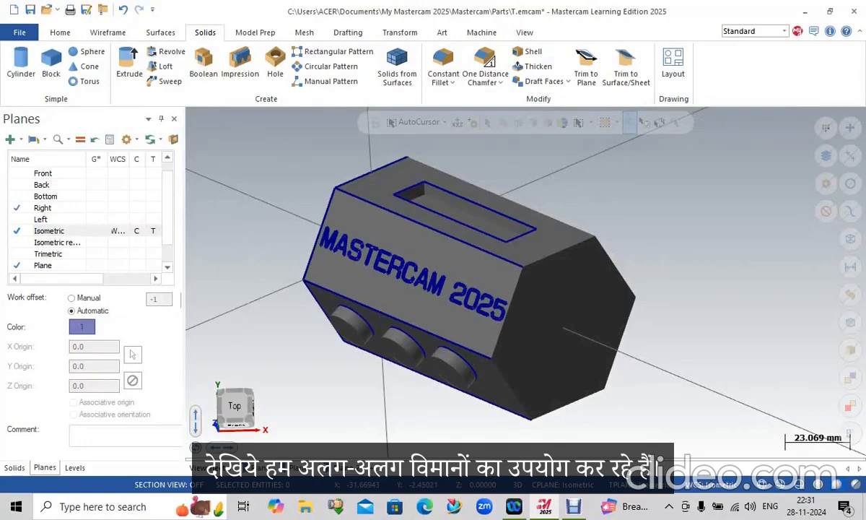
Open the recent part 1.emcam and discard the changes to T.emcam.
left_click(10, 138)
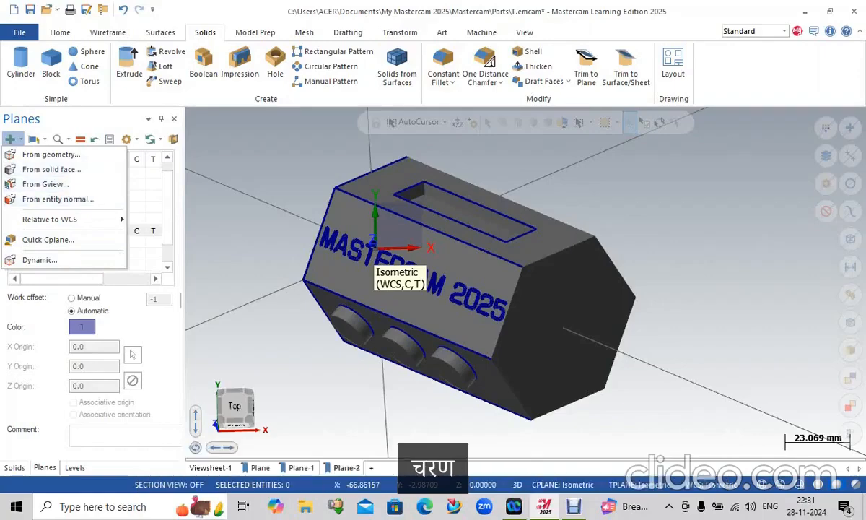
left_click(19, 32)
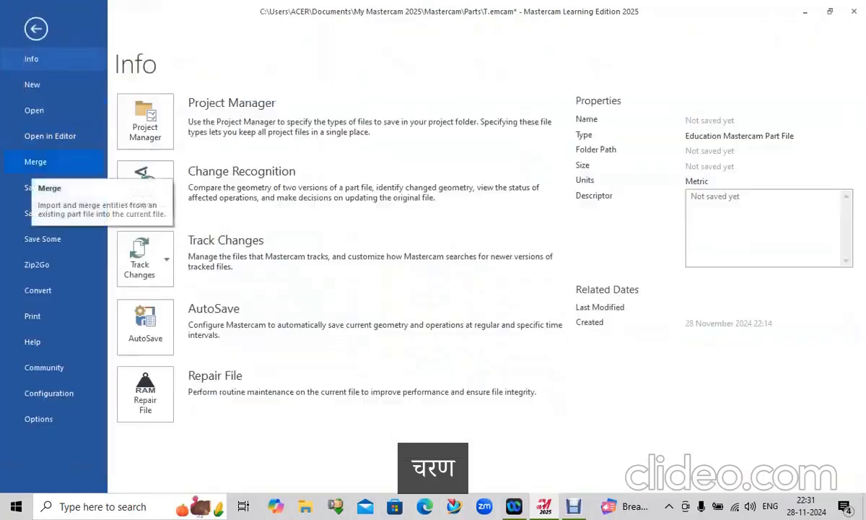
left_click(34, 111)
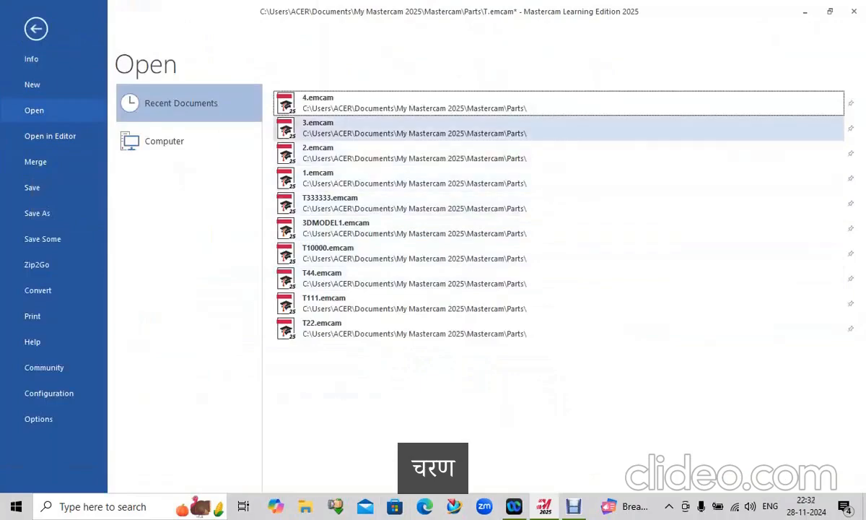
mouse_move(379, 180)
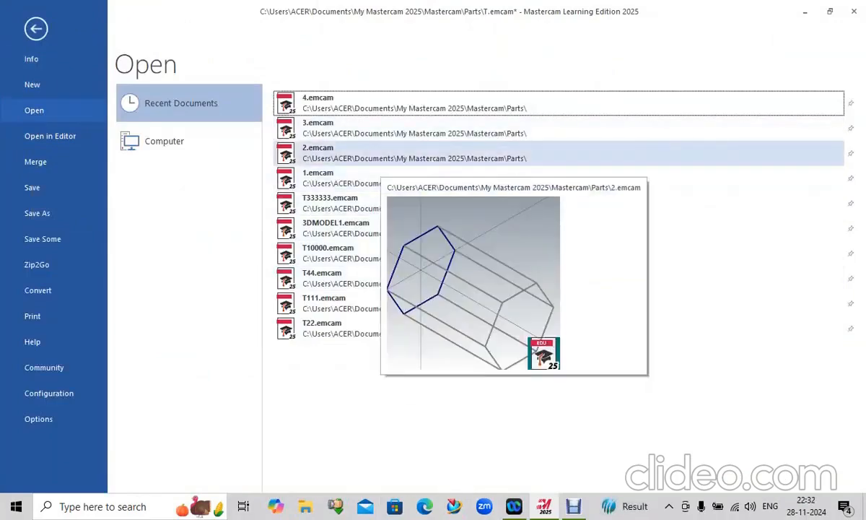
left_click(379, 180)
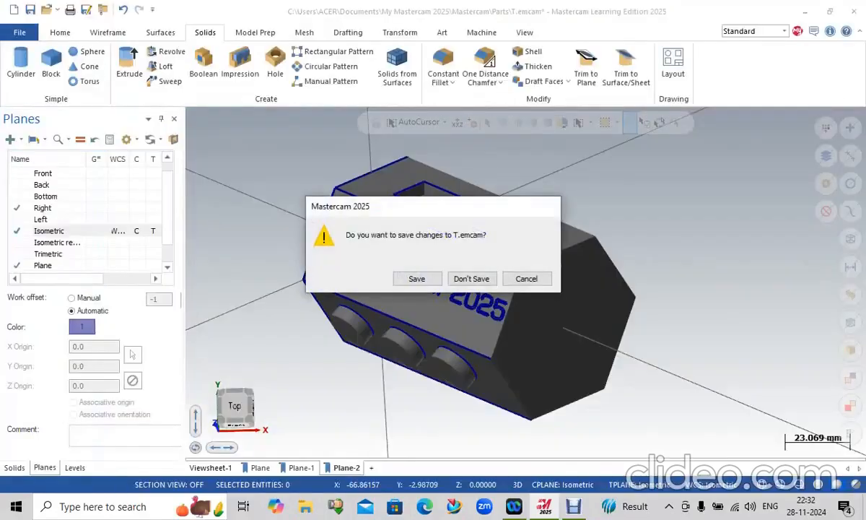
left_click(471, 279)
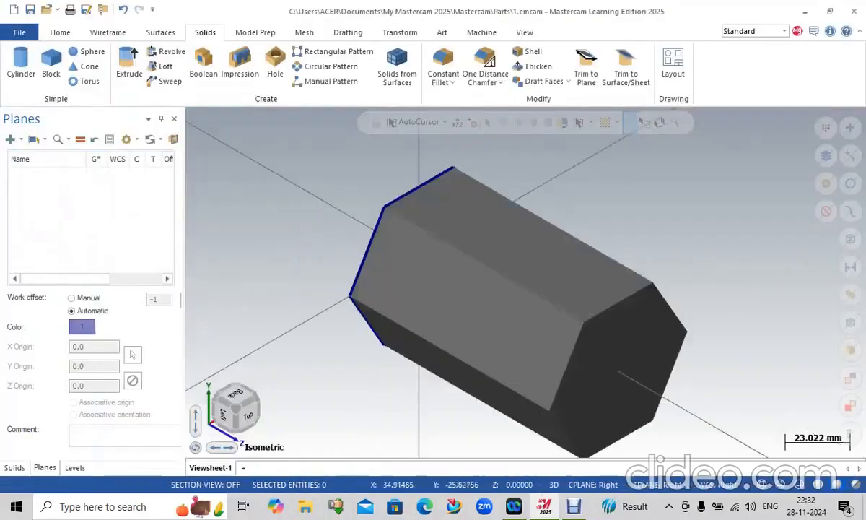
Create a plane from the prism's upper solid face using orientation 1 of 8, with its origin at the front corner of the blue end profile.
scroll(491, 273, "down", 3)
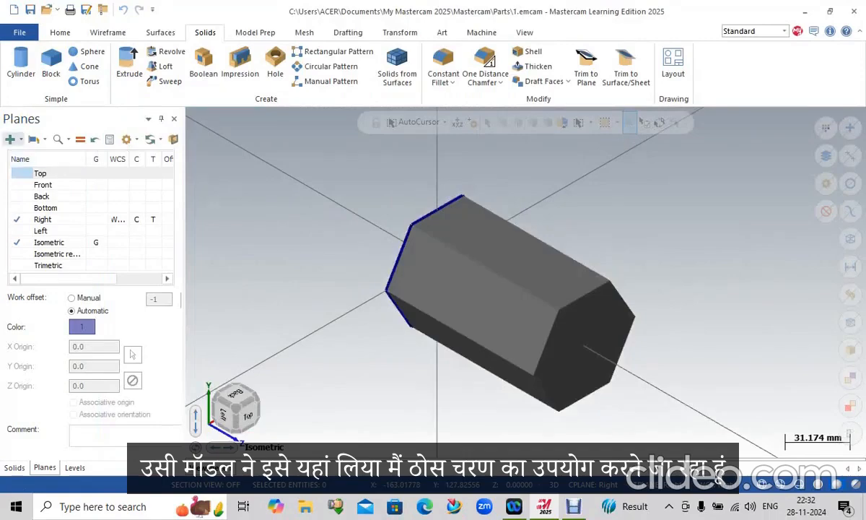
left_click(11, 139)
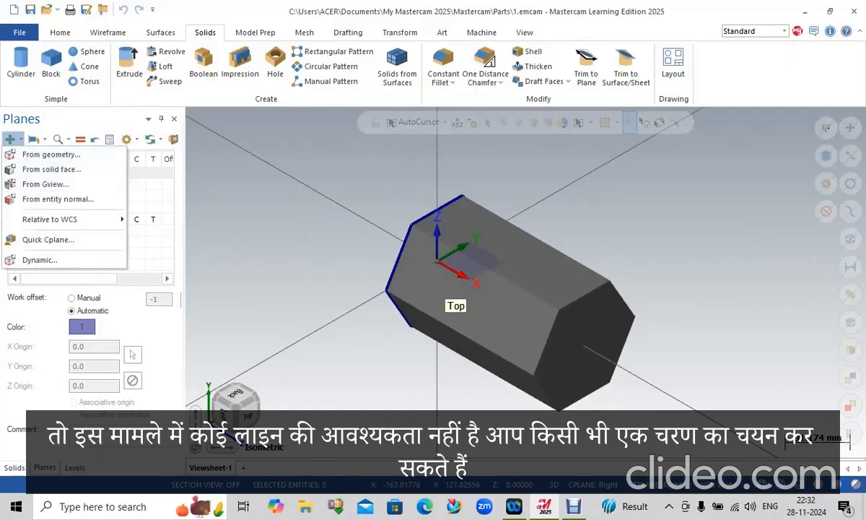
left_click(52, 169)
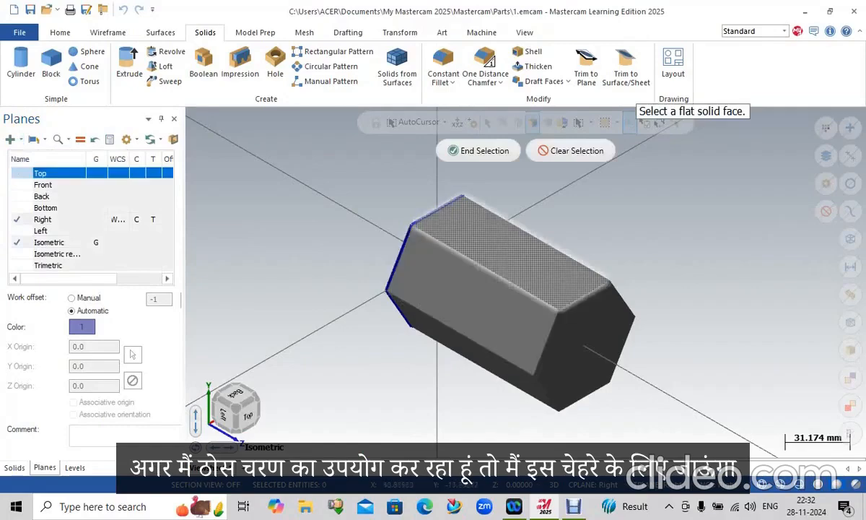
left_click(511, 253)
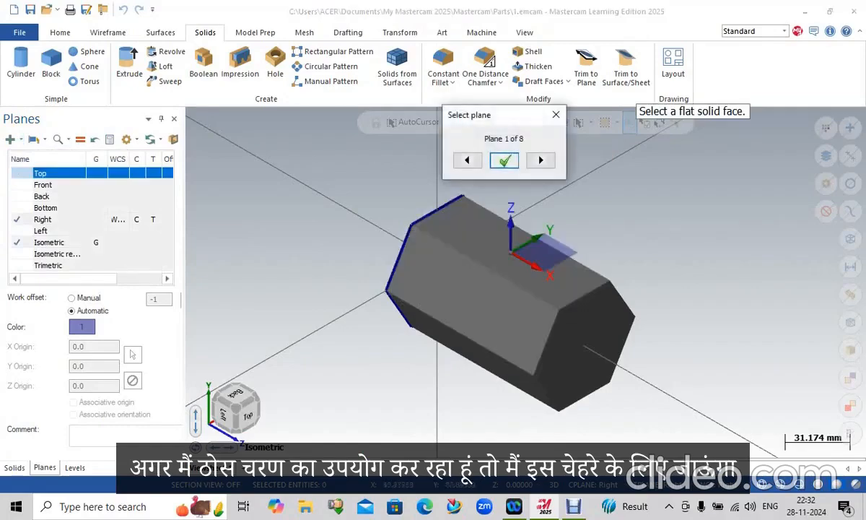
left_click(504, 161)
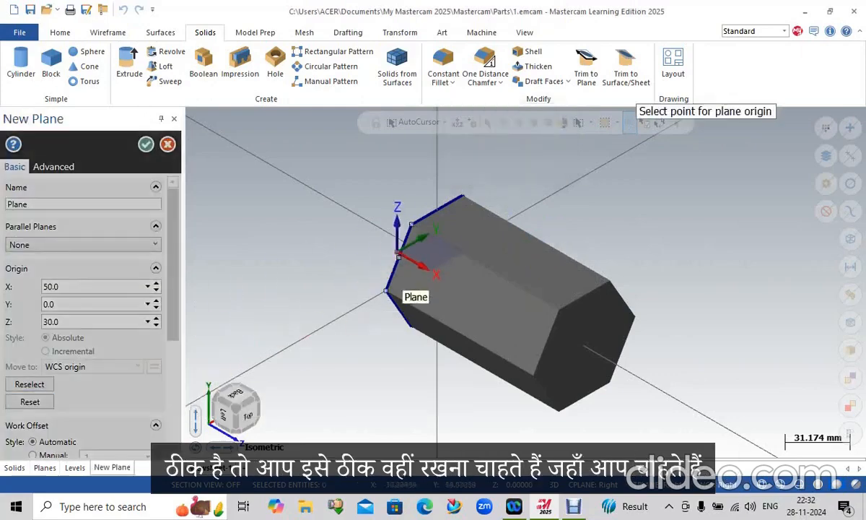
left_click(411, 226)
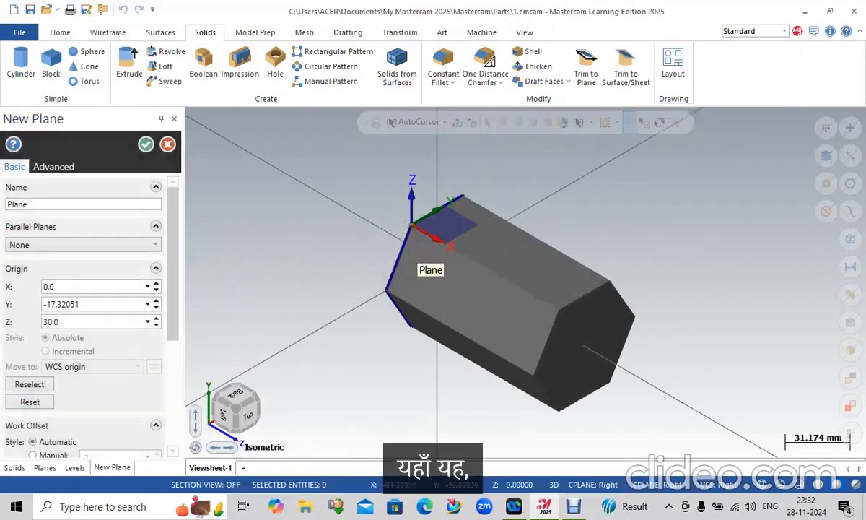
left_click(145, 144)
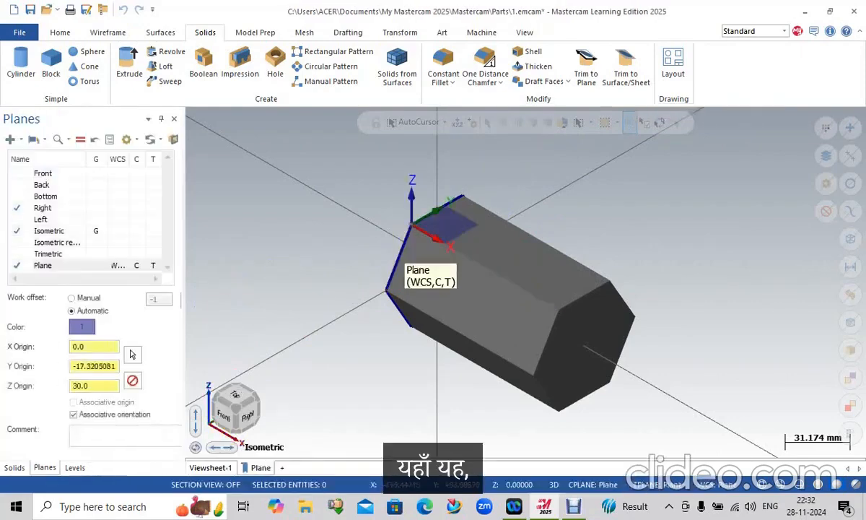
View the model normal to the new plane and draw a rectangle about 77.8 by 23.2 mm inside the upper face.
left_click(96, 265)
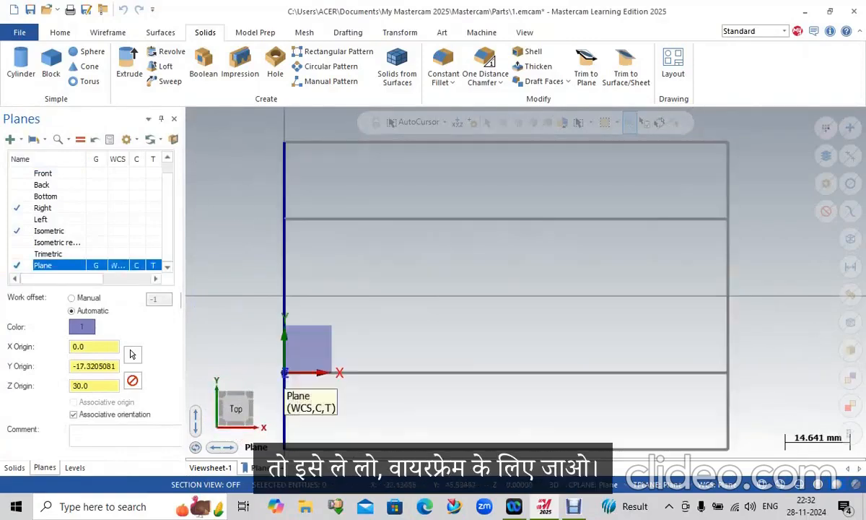
left_click(107, 32)
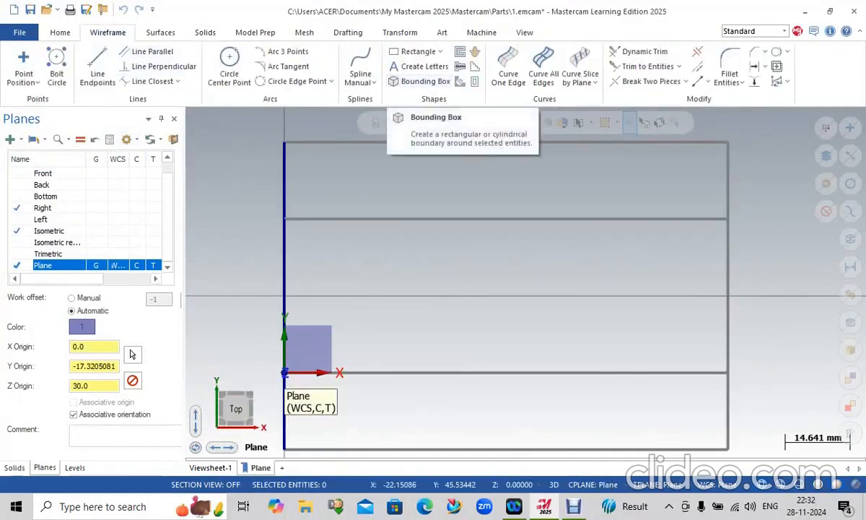
left_click(60, 33)
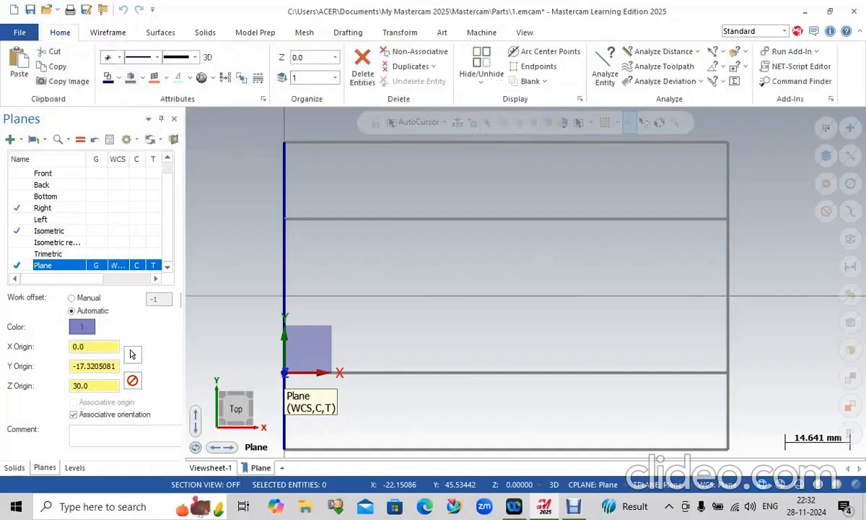
left_click(108, 32)
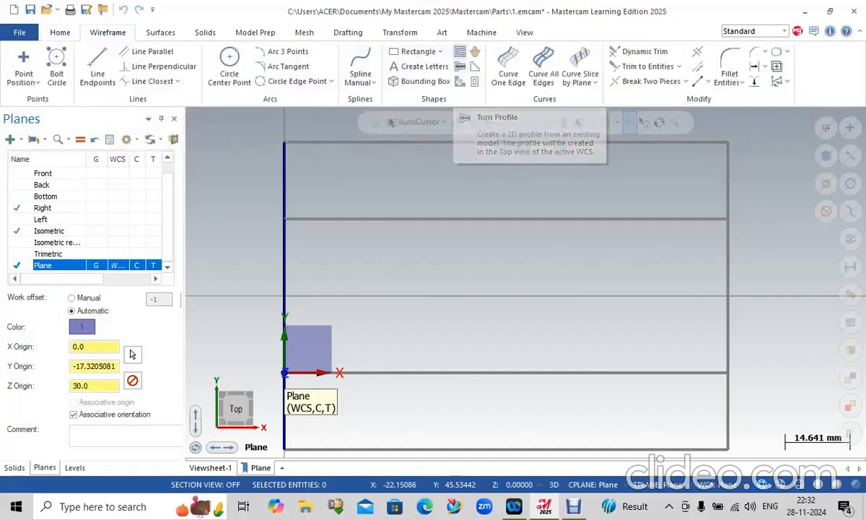
left_click(416, 52)
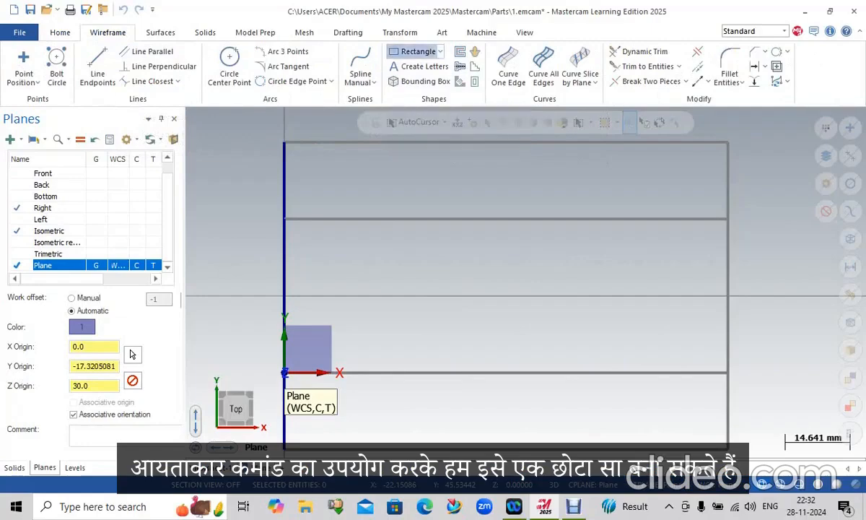
left_click(335, 245)
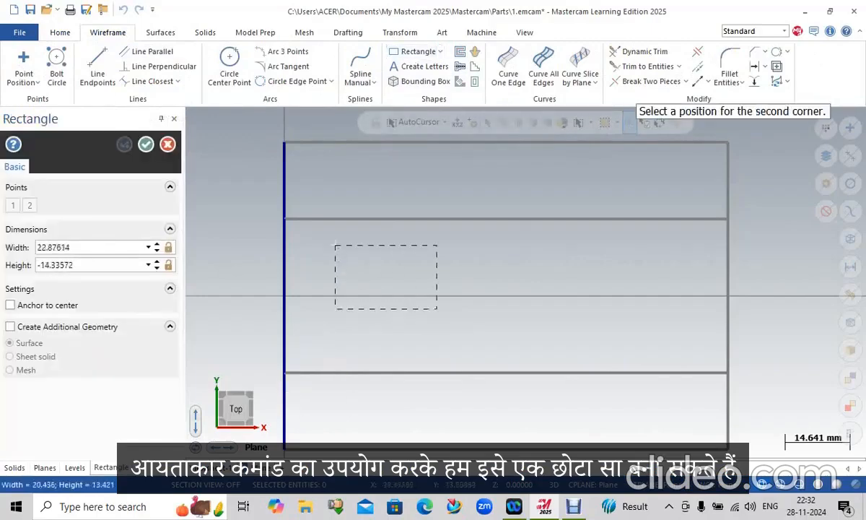
left_click(680, 348)
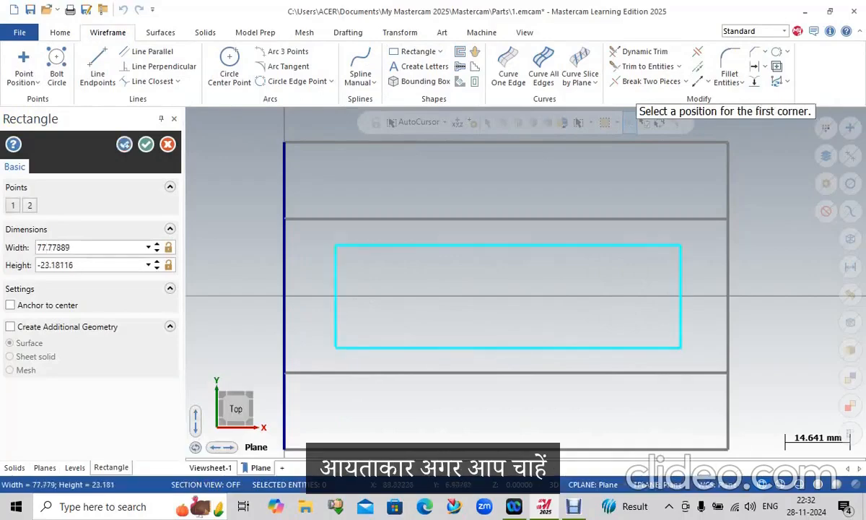
left_click(146, 144)
Extrude the rectangle upward from the upper face as an added boss with a distance of 5 mm.
middle_click_drag(419, 347, 390, 340)
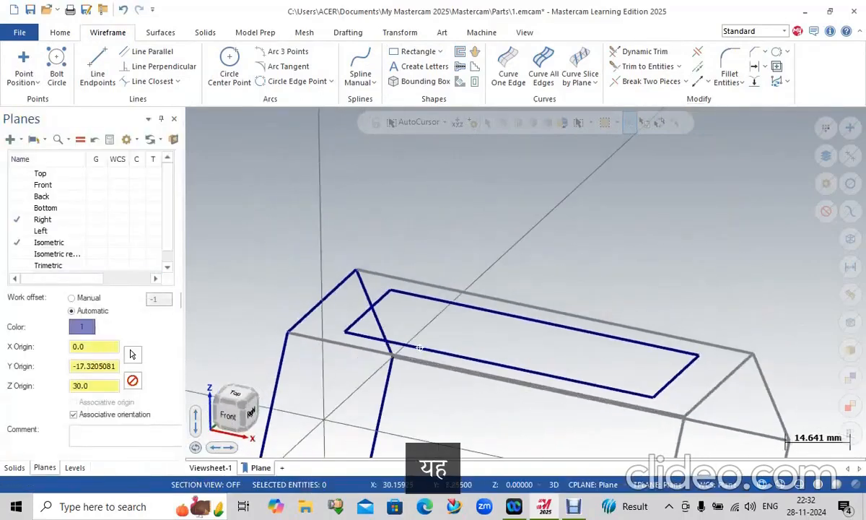
right_click(369, 185)
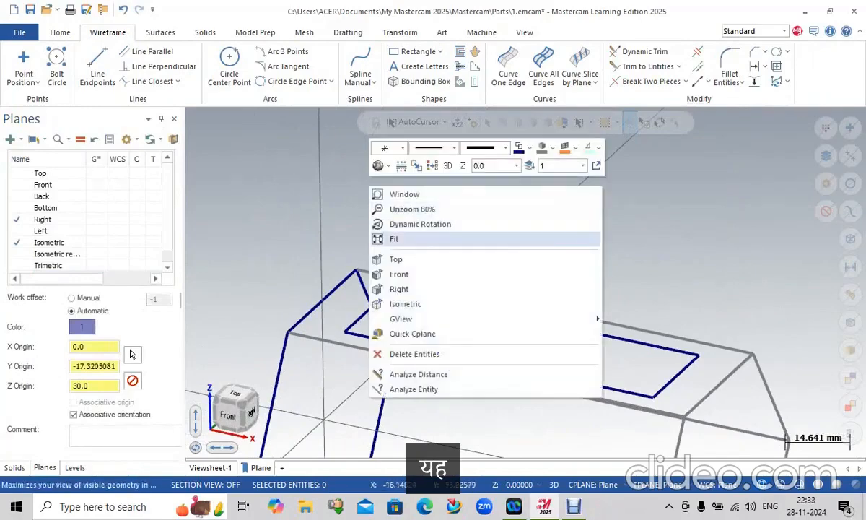
left_click(404, 239)
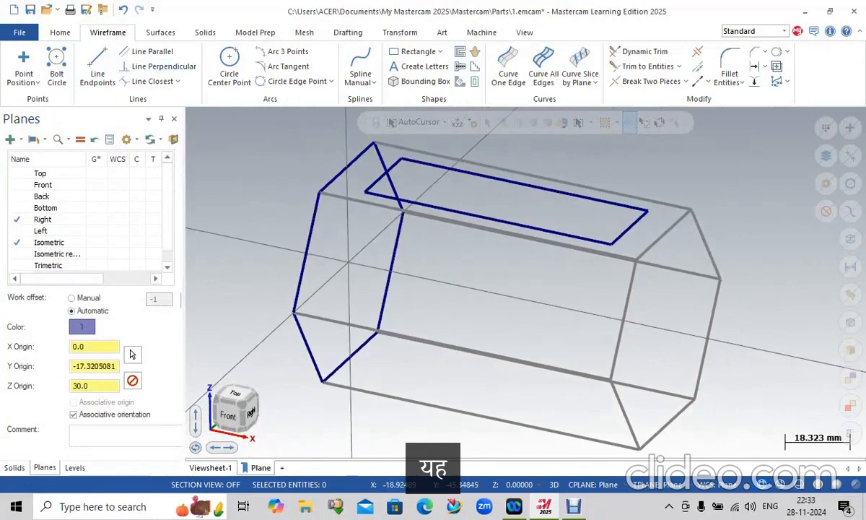
left_click(205, 32)
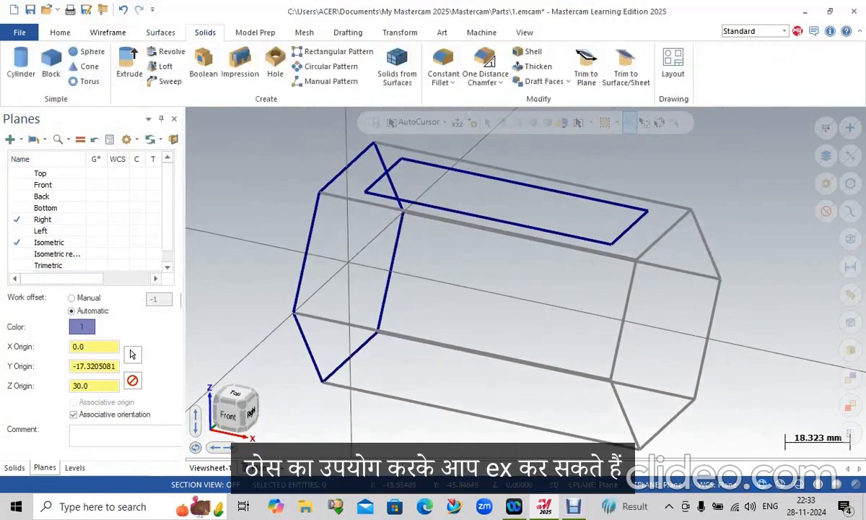
left_click(130, 64)
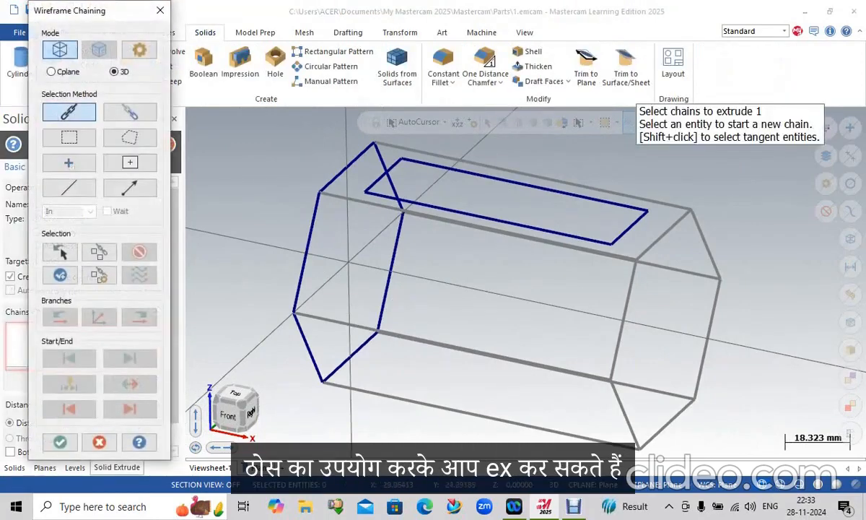
left_click(419, 163)
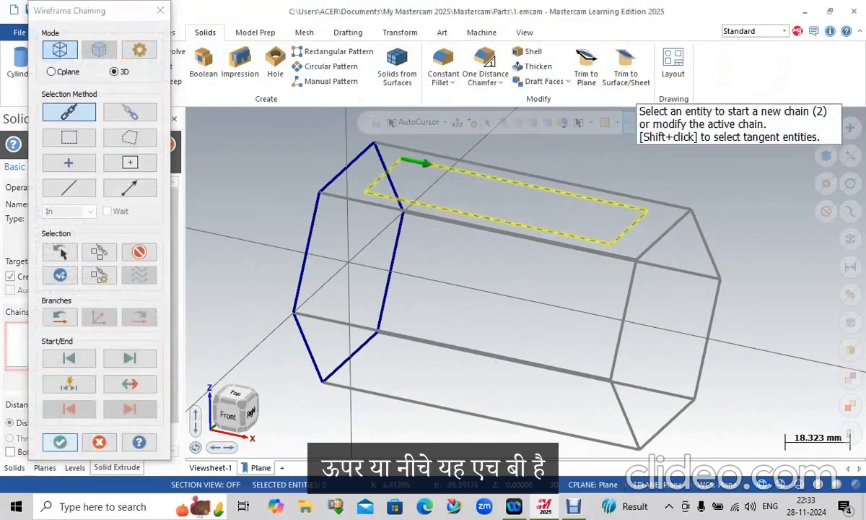
left_click(60, 442)
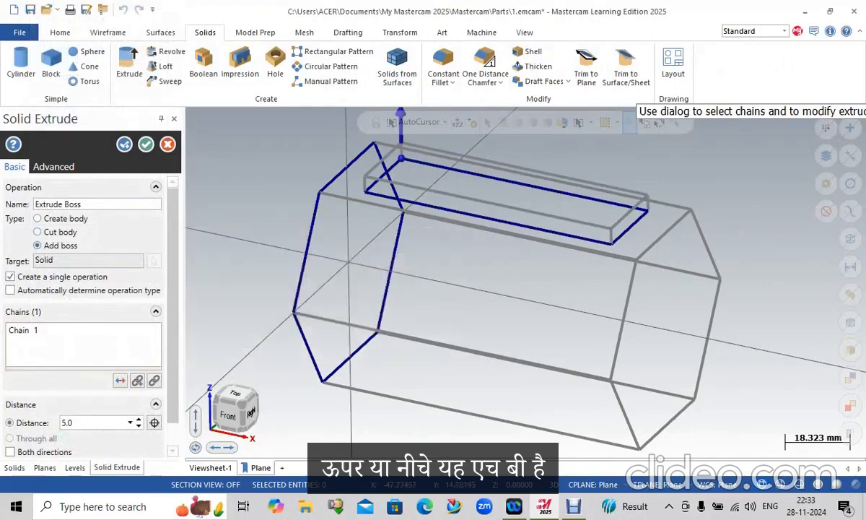
left_click(146, 144)
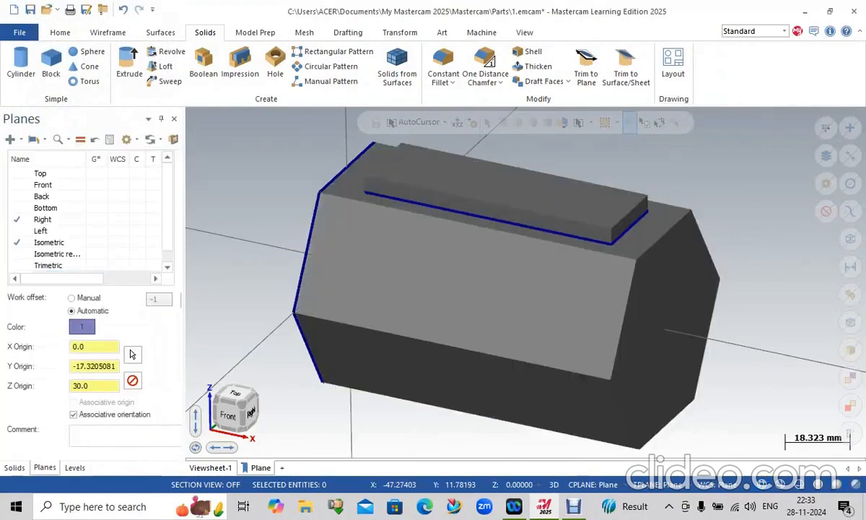
Create a plane from the slanted solid face below the boss using orientation 2 of 8, with its origin at the face's lower blue-profile corner.
middle_click_drag(384, 247, 382, 246)
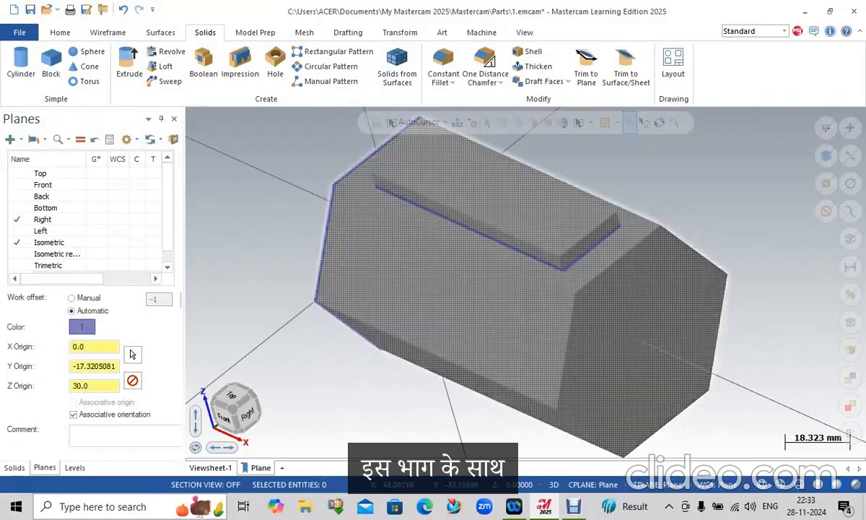
key("alt+s")
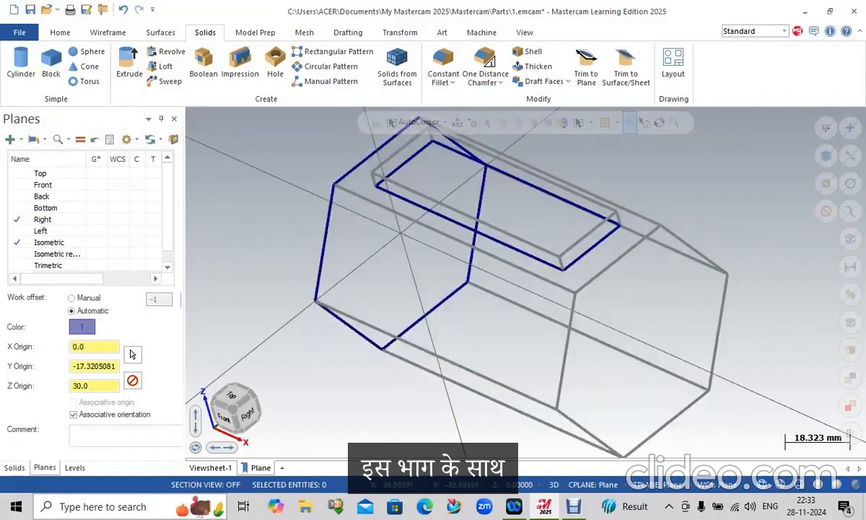
key("alt+s")
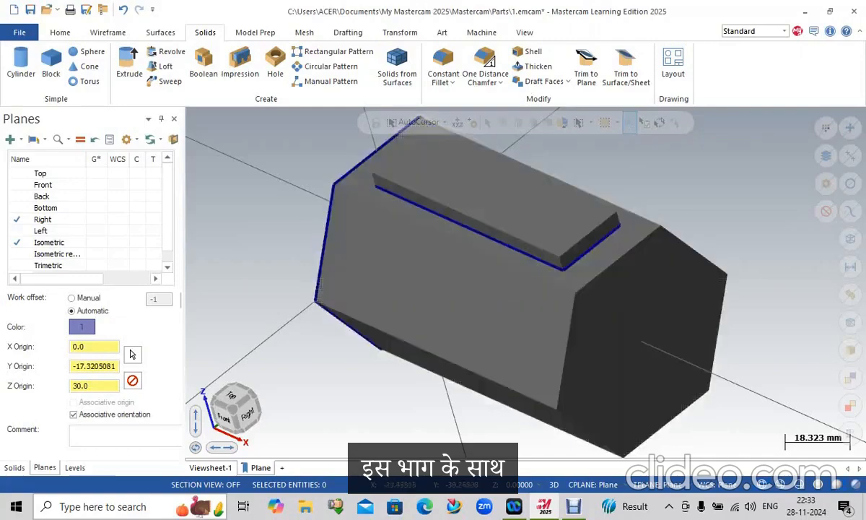
left_click(11, 139)
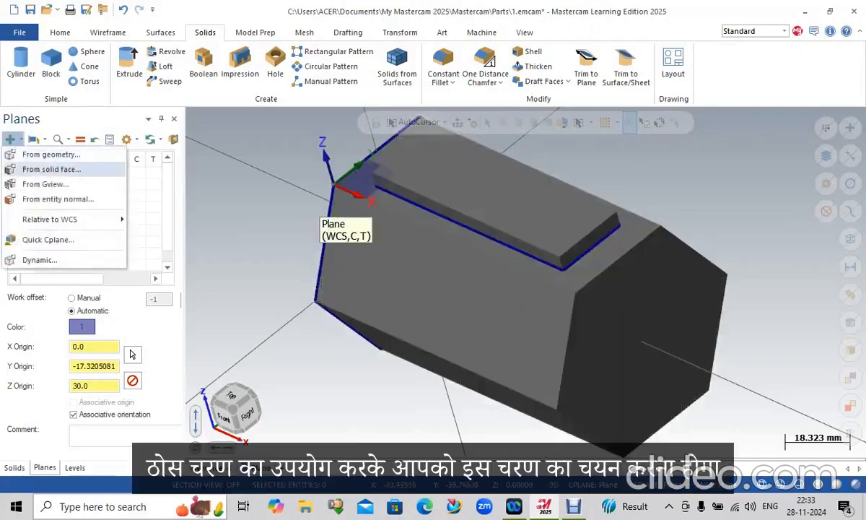
left_click(52, 169)
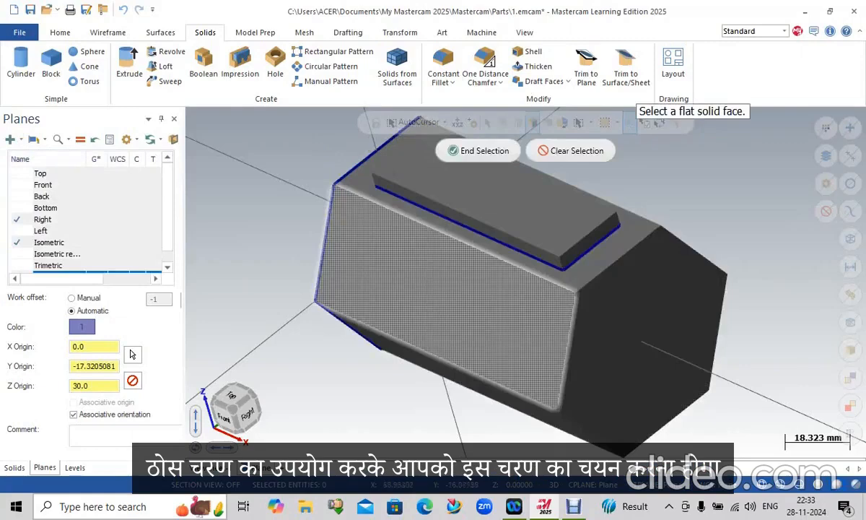
key("Return")
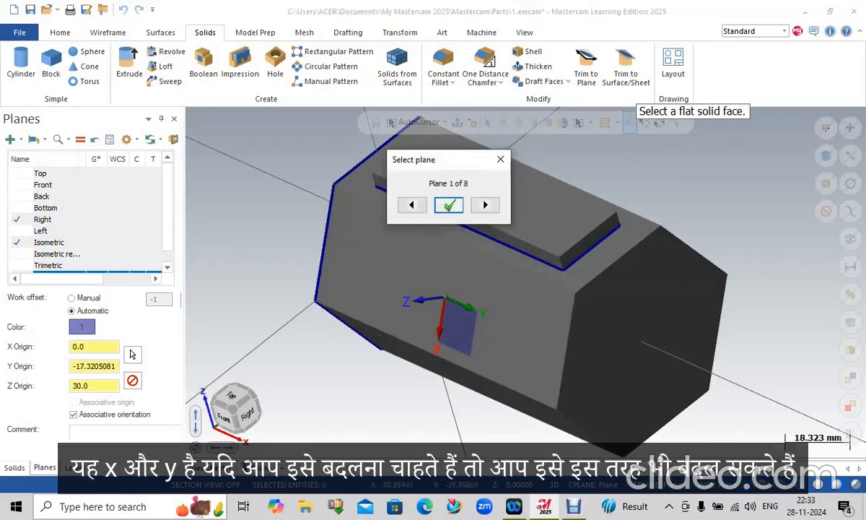
left_click(485, 205)
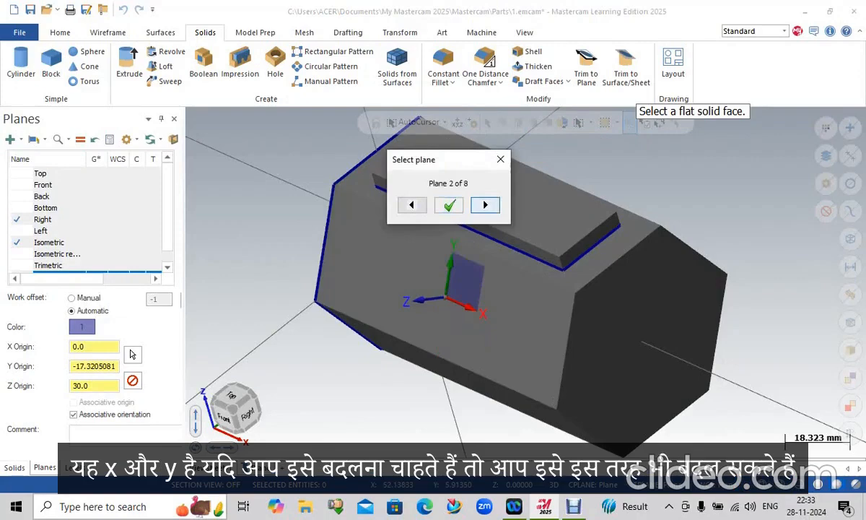
left_click(449, 206)
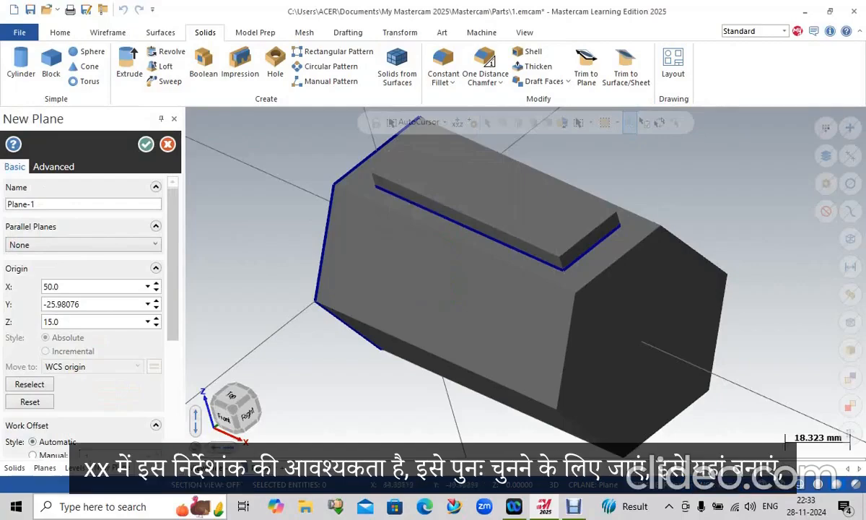
left_click(30, 384)
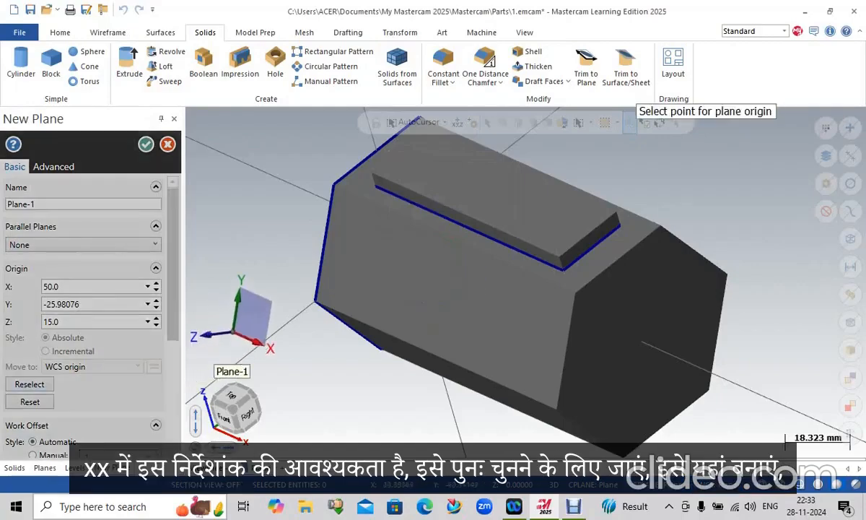
left_click(315, 301)
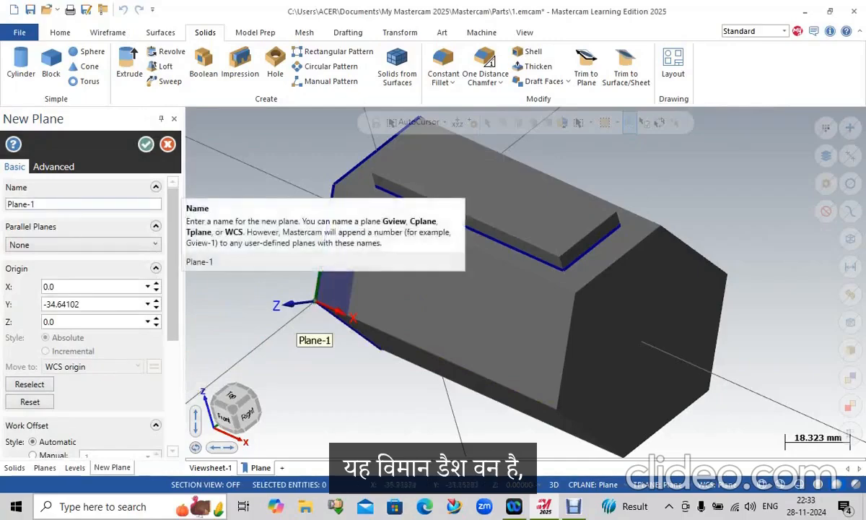
left_click(146, 144)
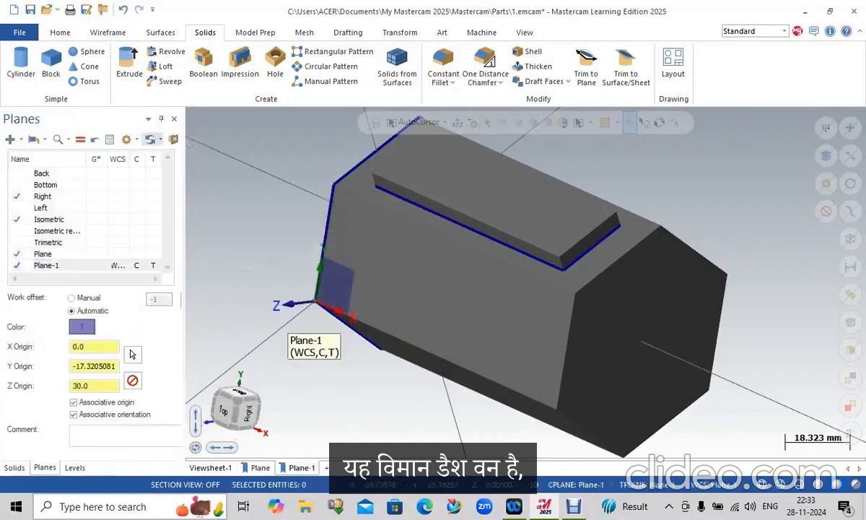
View the model normal to Plane-1 and place the letters MASTERCAM 2025 with a height of 6.0 across the face.
left_click(96, 265)
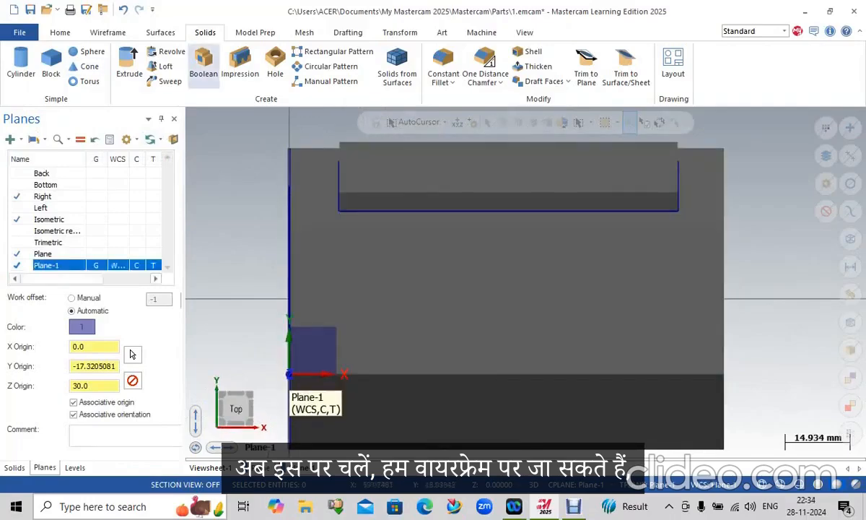
left_click(108, 31)
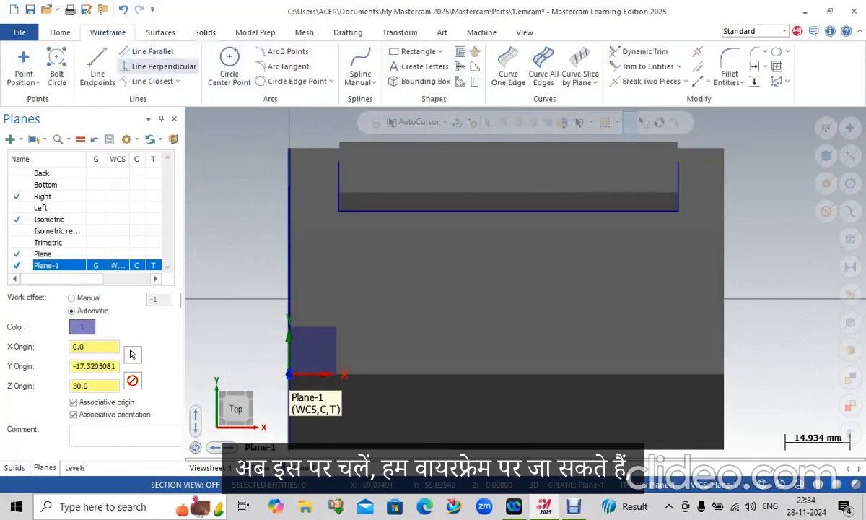
left_click(425, 66)
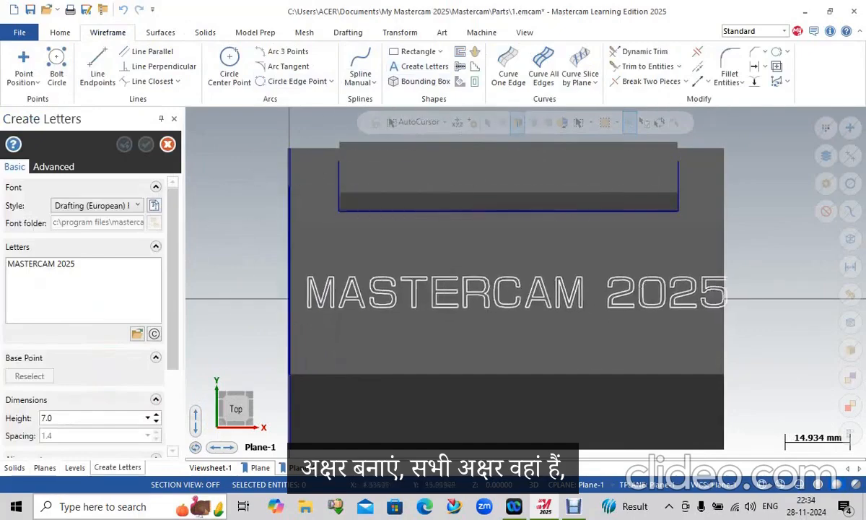
left_click(46, 418)
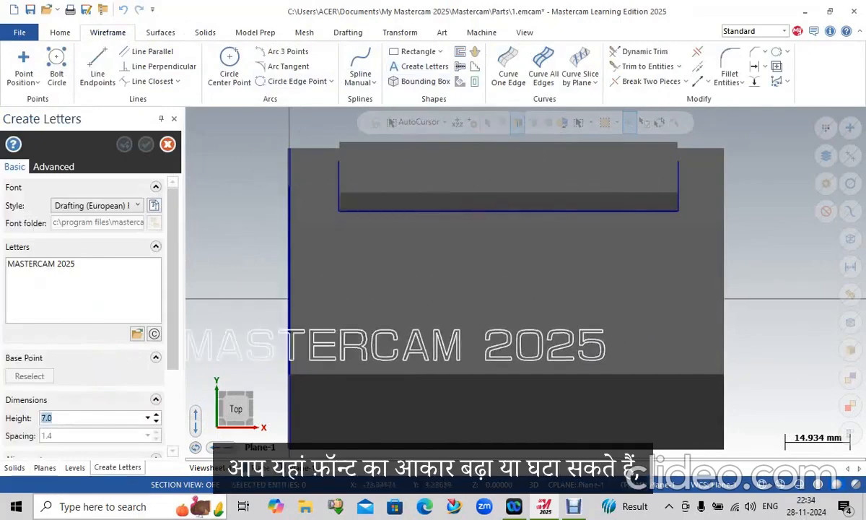
type("6.0")
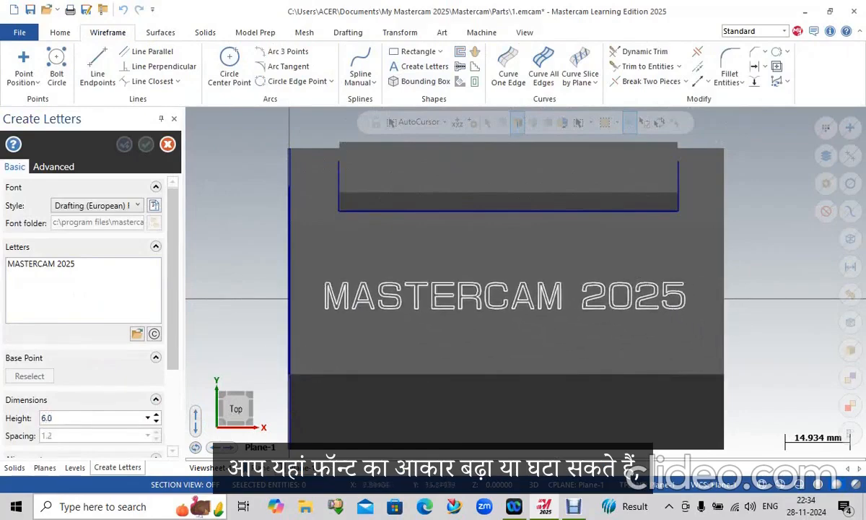
left_click(325, 299)
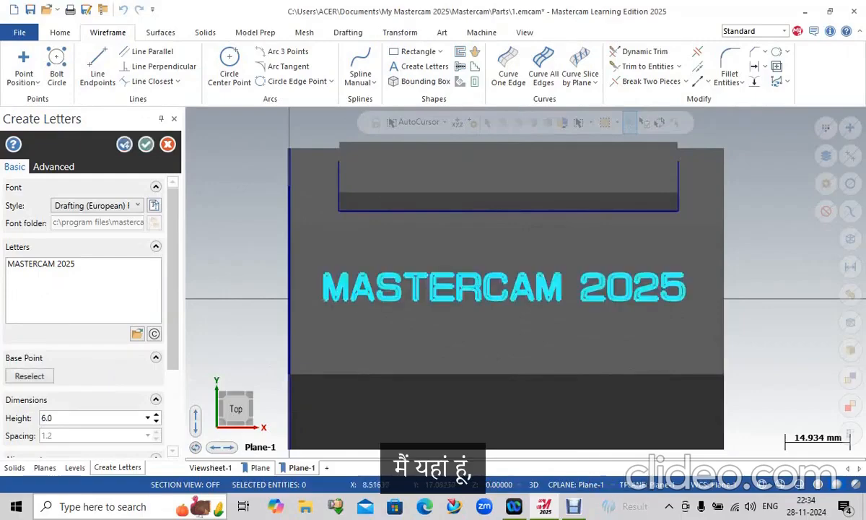
left_click(145, 144)
Create a plane from the solid face below the lettering using orientation 2 of 8, with its origin at the face's lower blue-profile corner.
middle_click_drag(582, 373, 583, 373)
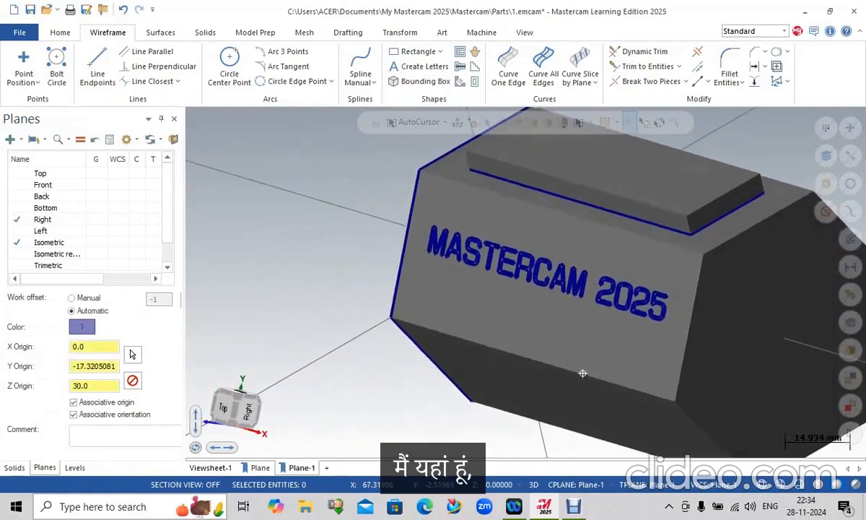
scroll(714, 352, "up", 4)
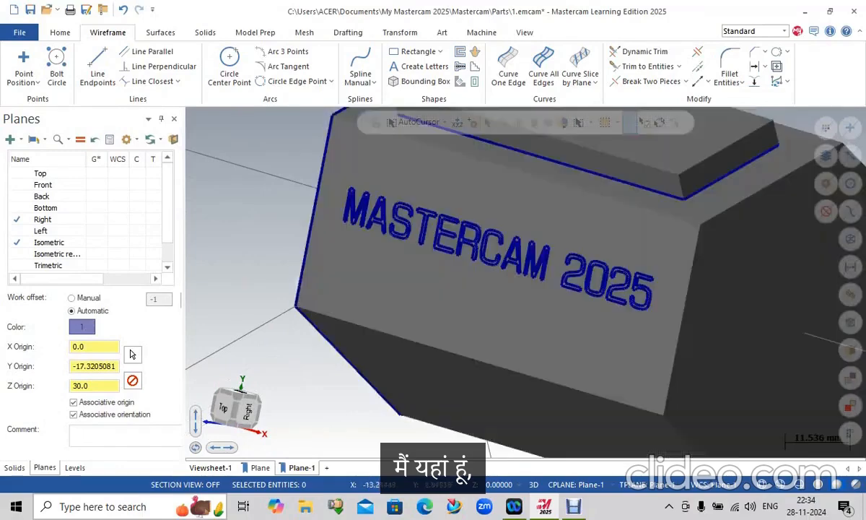
scroll(217, 245, "down", 9)
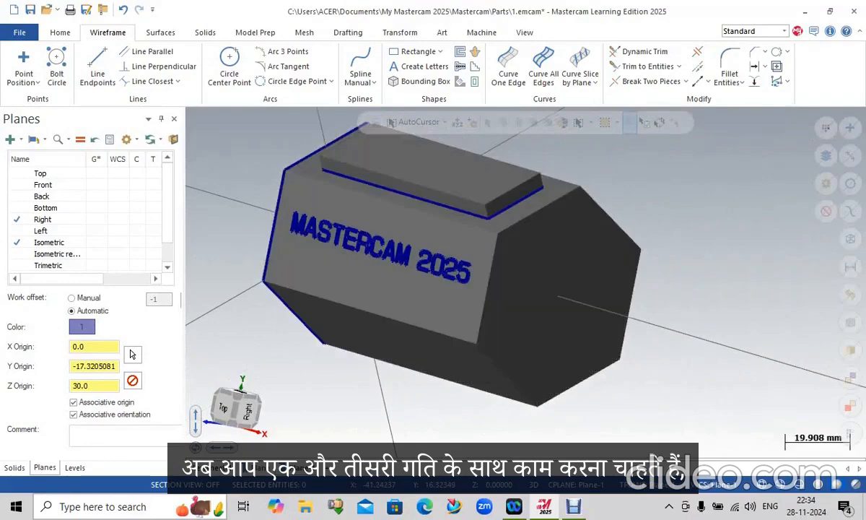
left_click(11, 139)
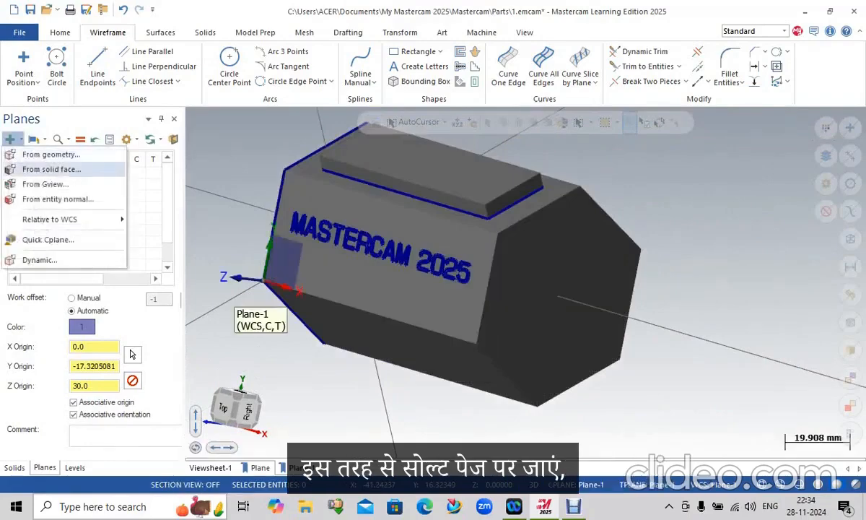
left_click(51, 169)
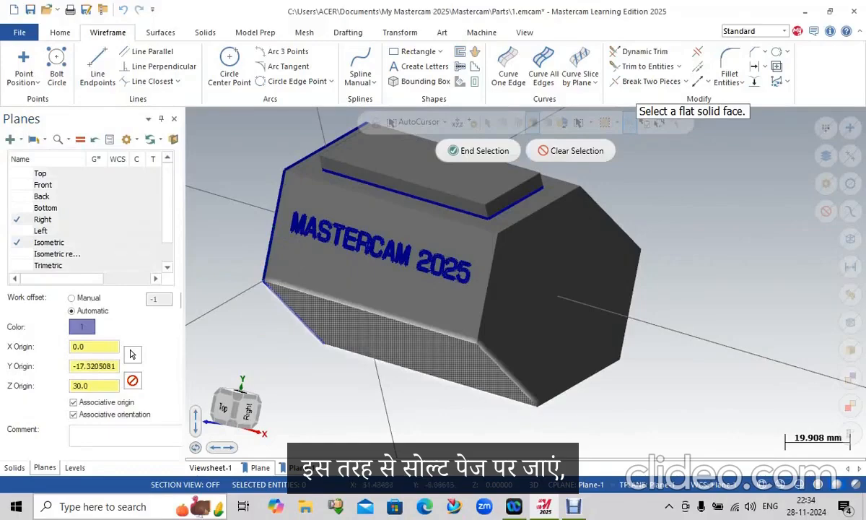
left_click(401, 346)
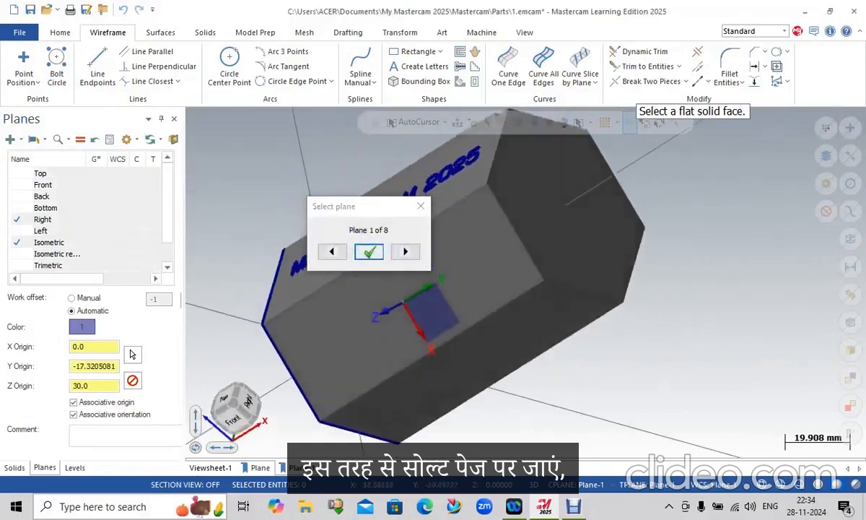
left_click(405, 251)
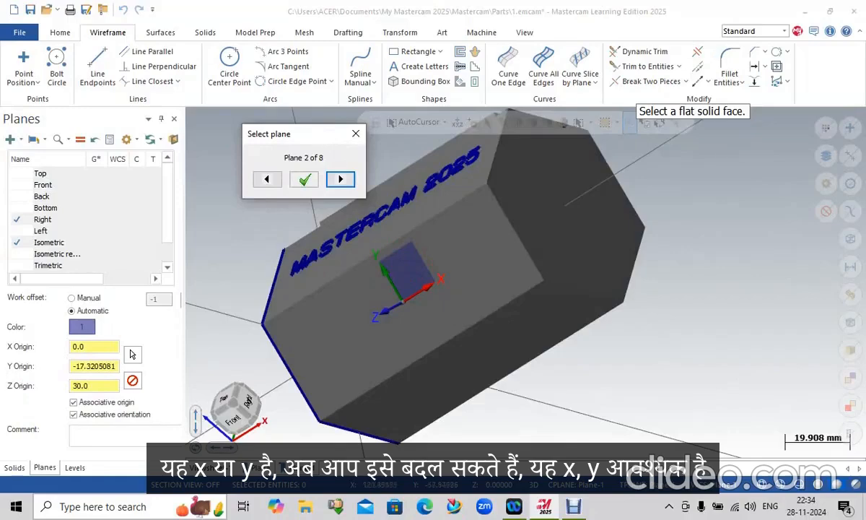
left_click(304, 179)
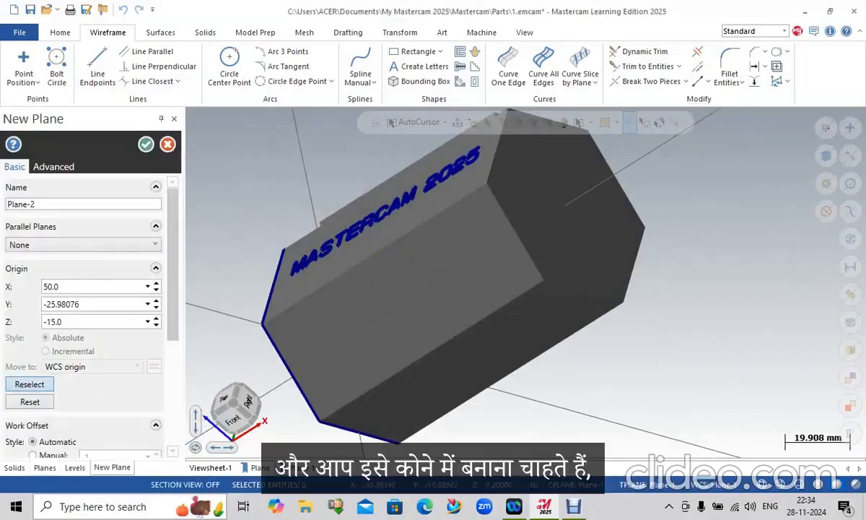
left_click(29, 384)
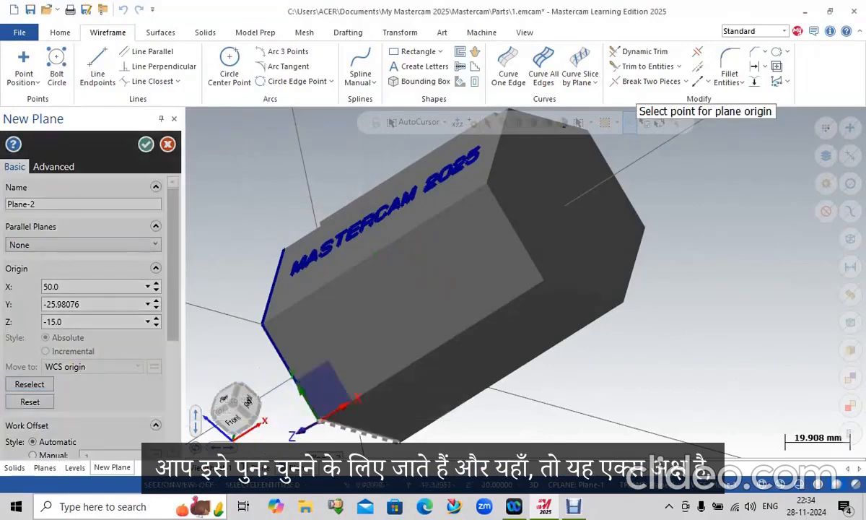
left_click(319, 421)
middle_click_drag(319, 420, 500, 337)
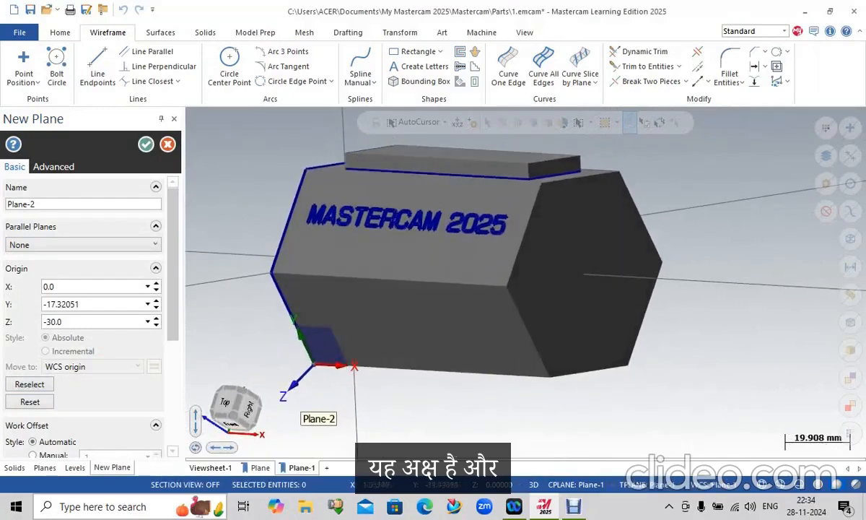
left_click(146, 144)
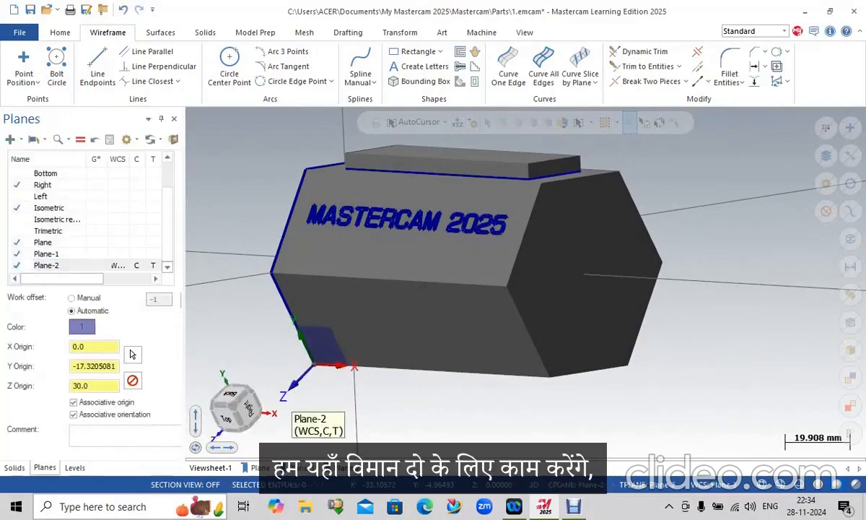
View the model normal to Plane-2 and draw two circles roughly 18 mm in diameter near opposite ends of the face.
left_click(95, 265)
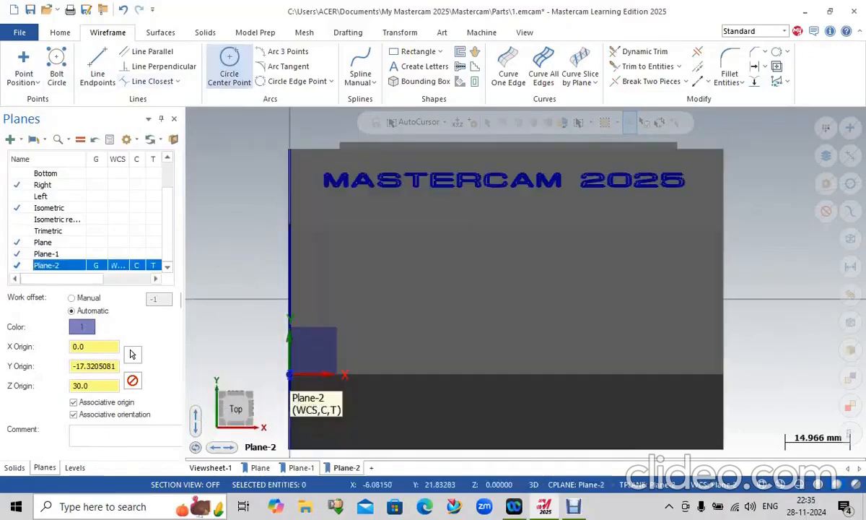
left_click(229, 65)
left_click(371, 304)
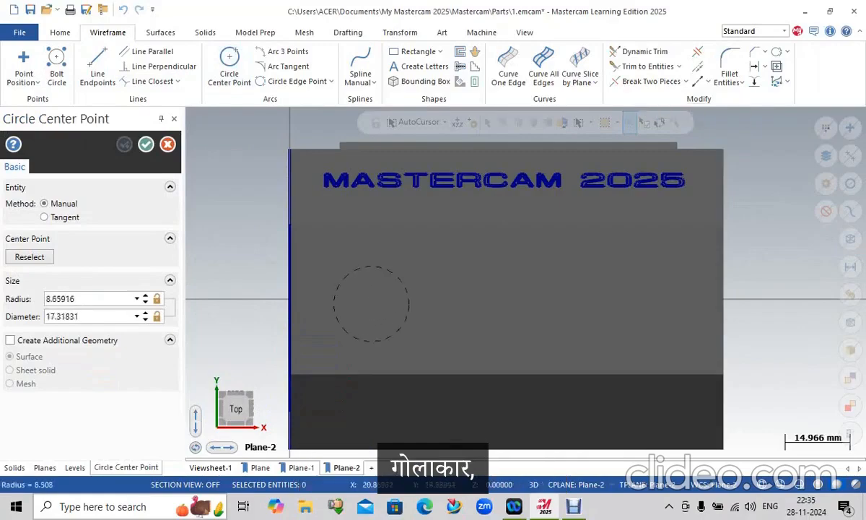
left_click(628, 297)
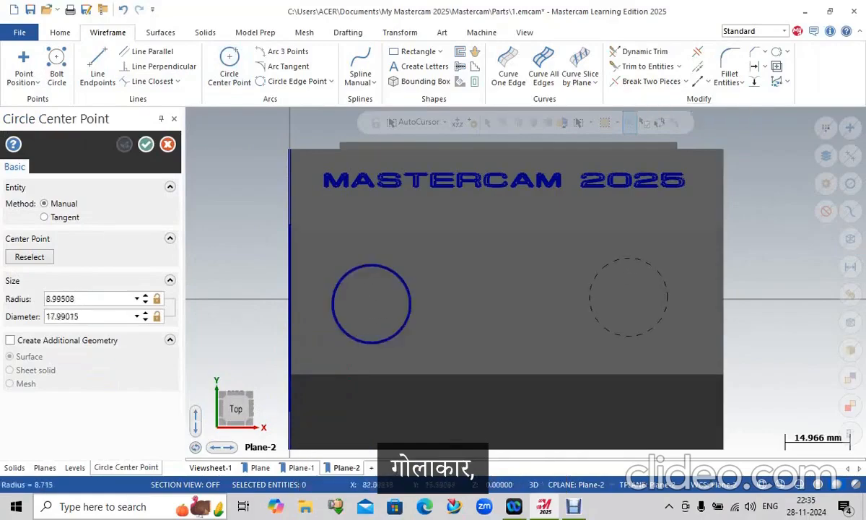
left_click(585, 297)
left_click(146, 145)
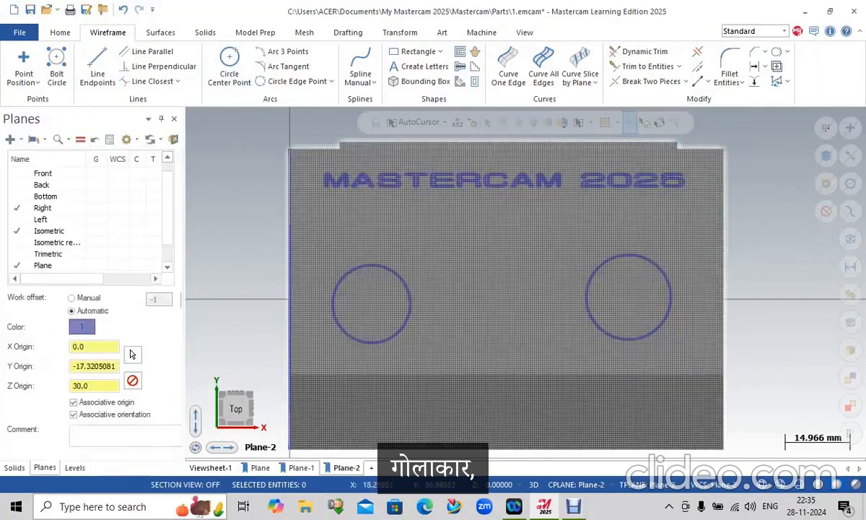
Extrude both circles on the Plane-2 face as a cut body with distance 5.0, reversing the direction into the solid.
middle_click_drag(399, 277, 394, 269)
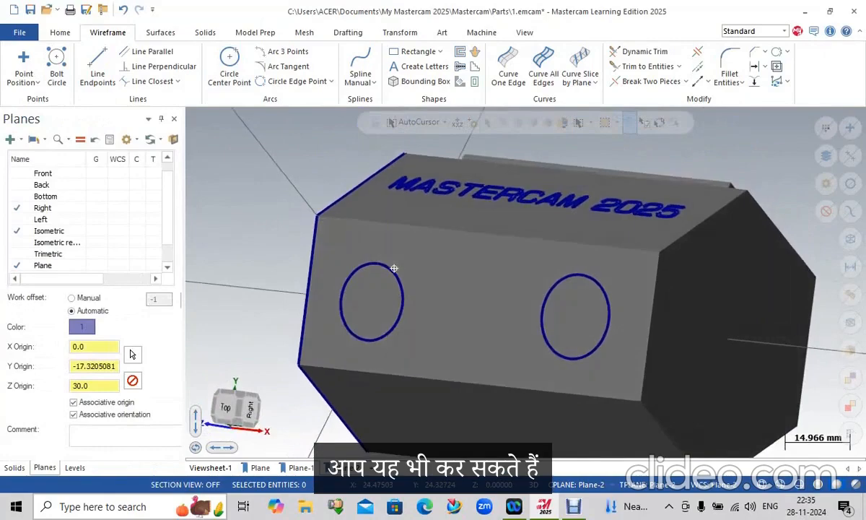
left_click(205, 32)
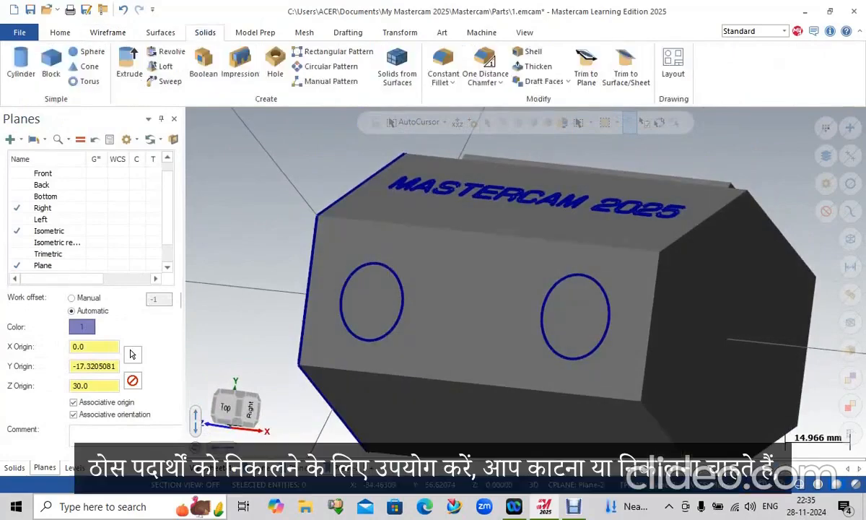
left_click(130, 63)
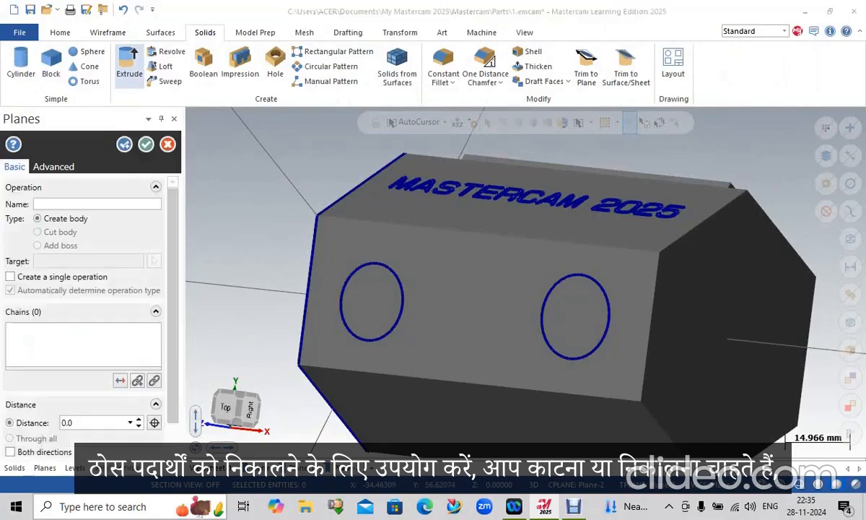
left_click(402, 291)
left_click(608, 303)
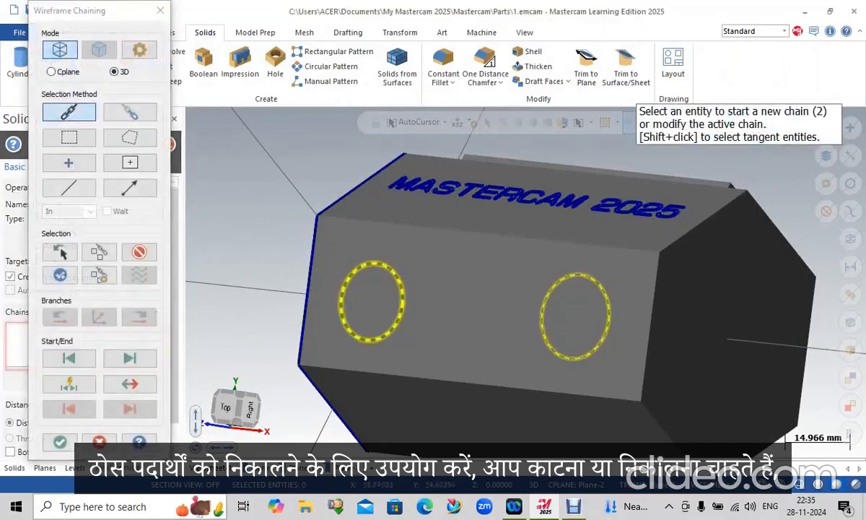
left_click(60, 441)
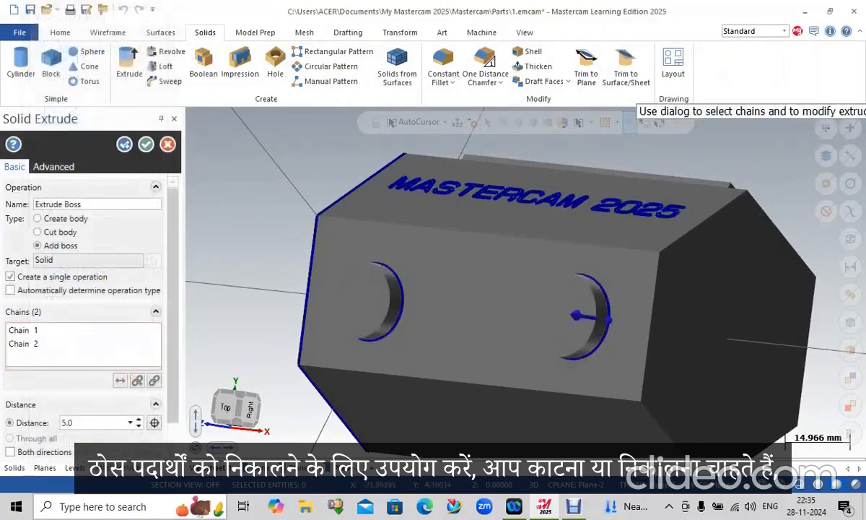
left_click(38, 232)
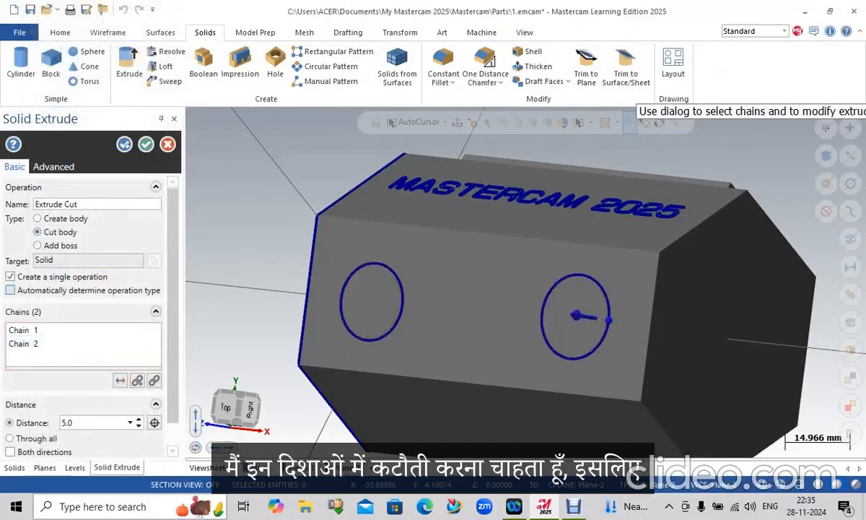
left_click(120, 380)
left_click(145, 144)
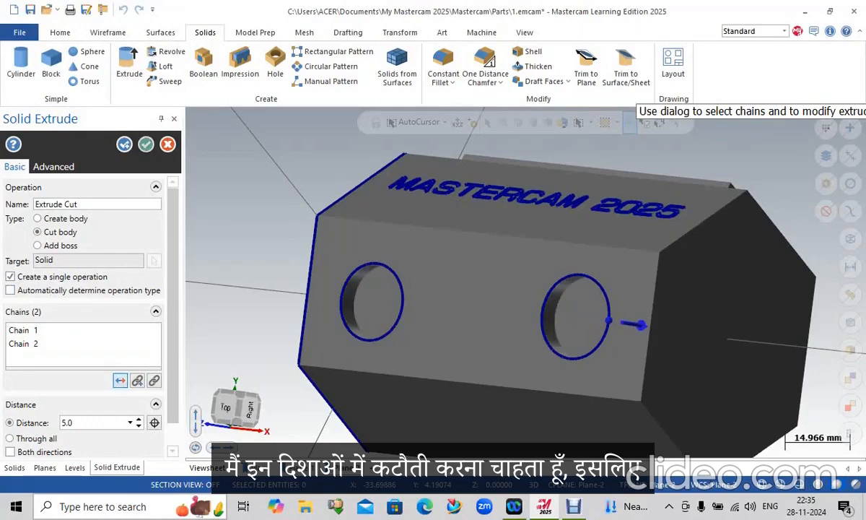
middle_click_drag(505, 238, 525, 282)
key("alt+Down")
key("alt+Down")
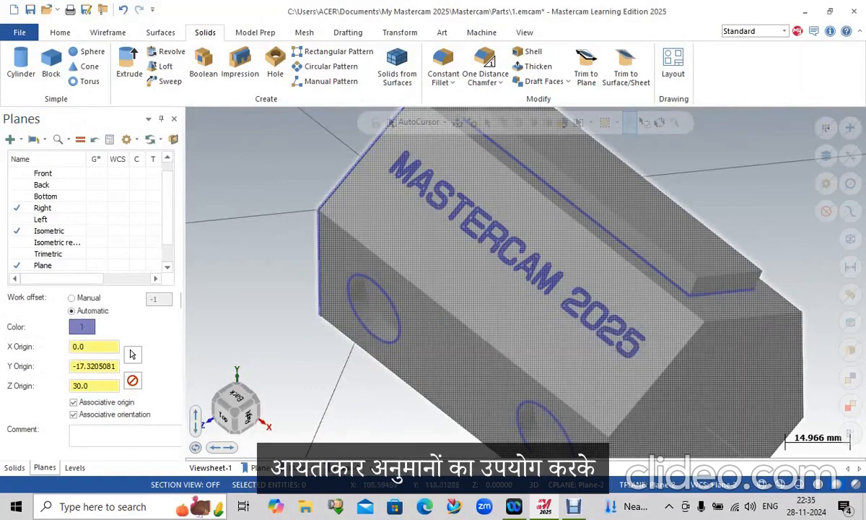
left_click(11, 139)
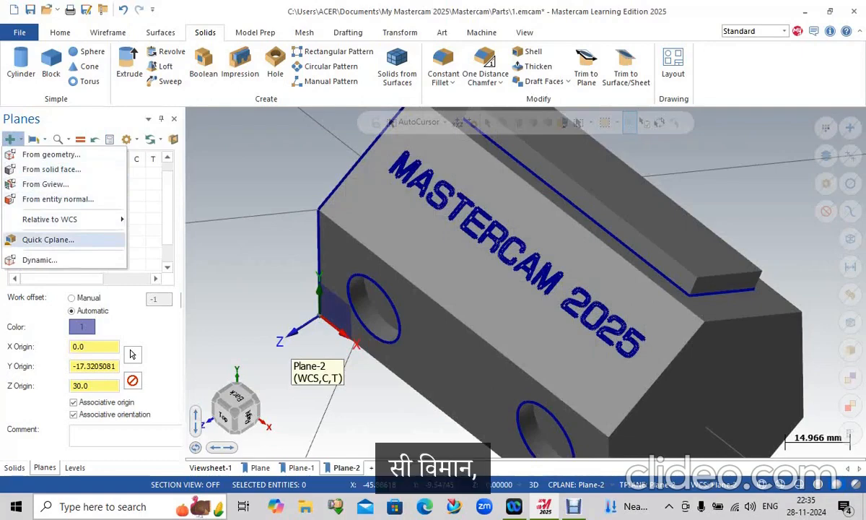
left_click(37, 138)
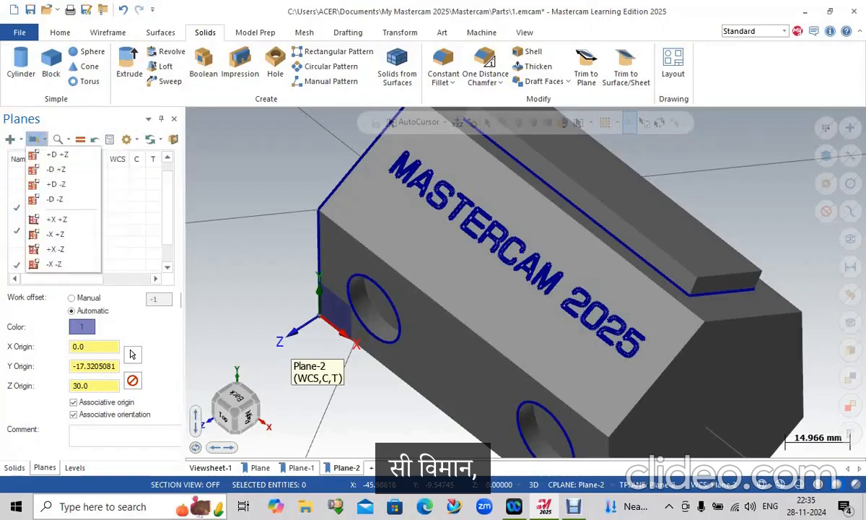
Open the recent part file 2.emcam and fit its hexagonal prism in the view.
left_click(19, 32)
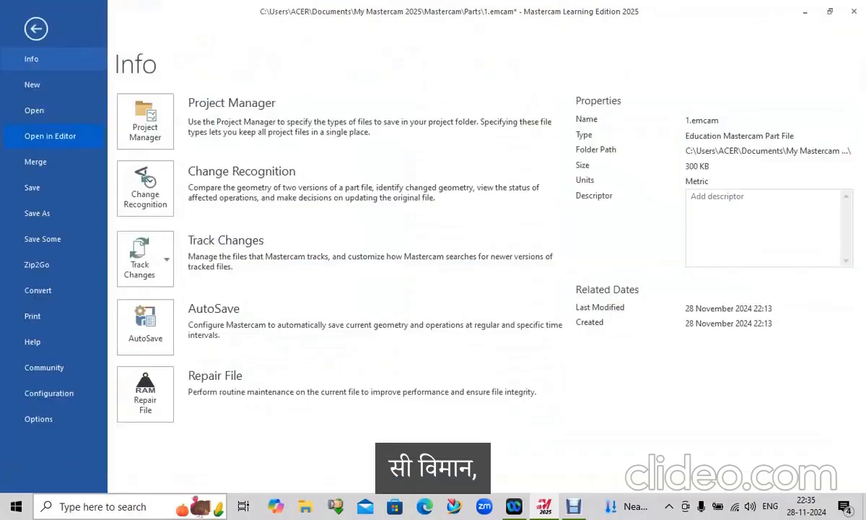
left_click(34, 109)
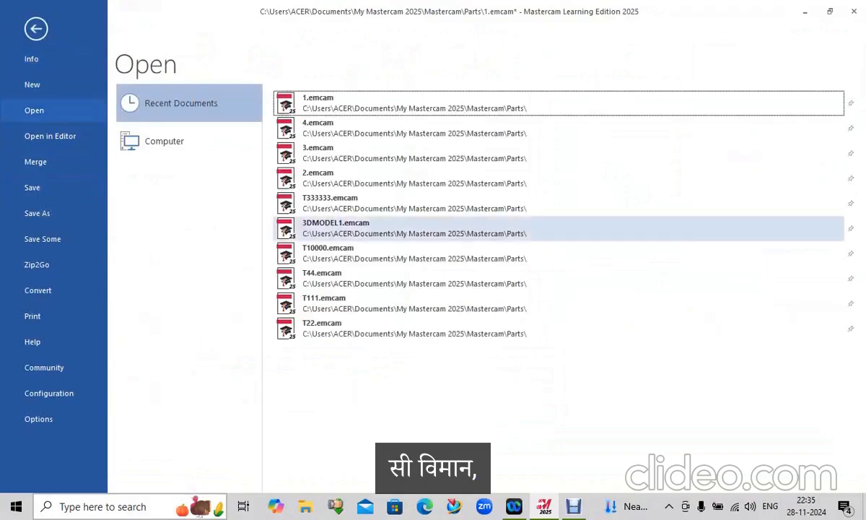
left_click(332, 178)
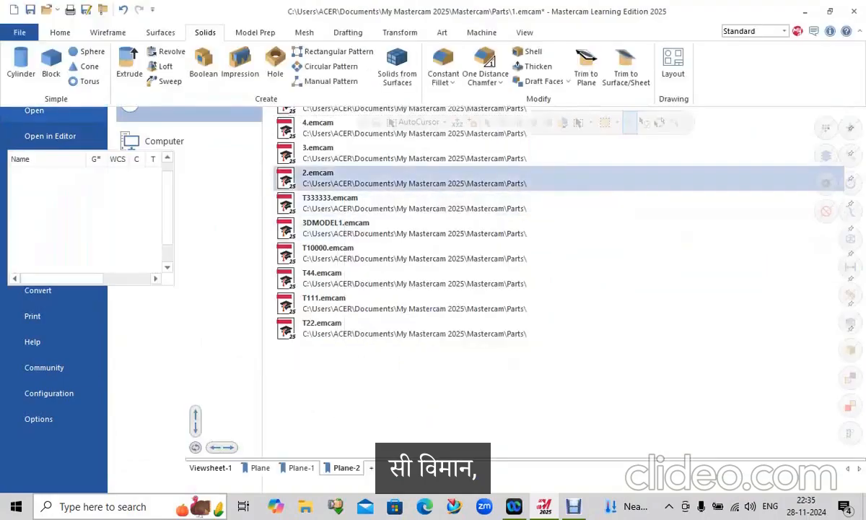
left_click(471, 279)
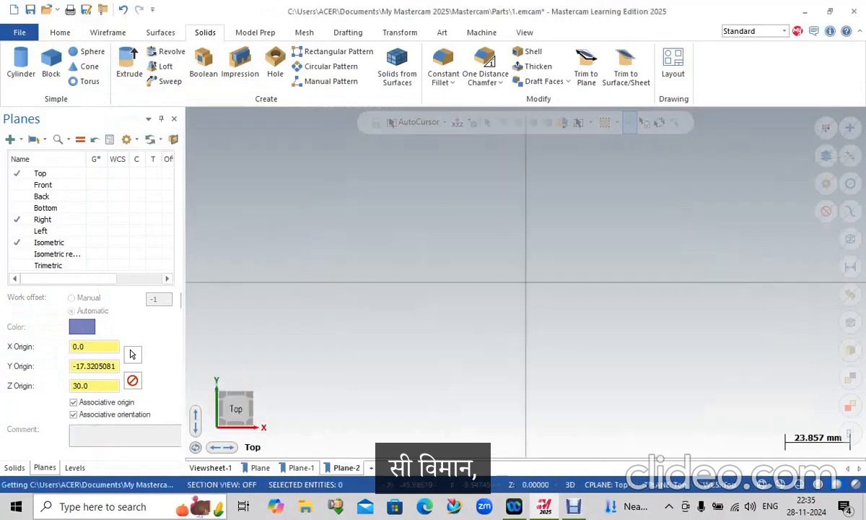
right_click(235, 150)
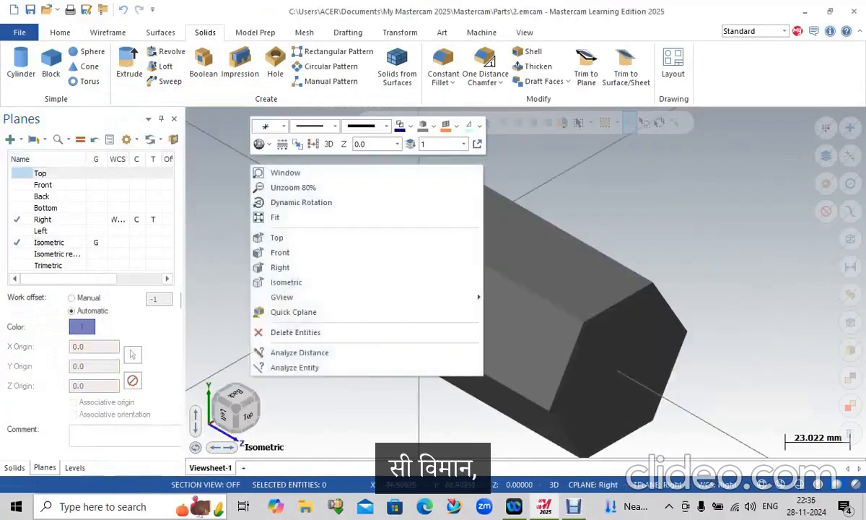
left_click(267, 215)
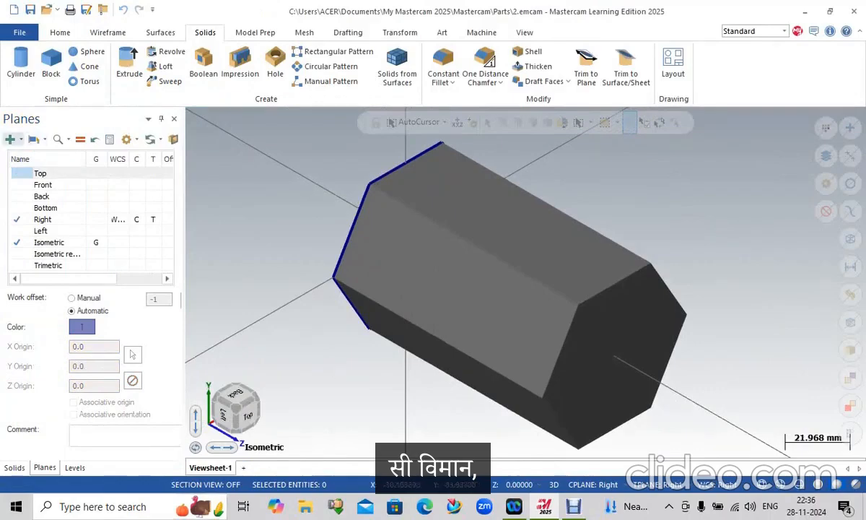
Create a Quick Cplane from the prism's upper flat face.
left_click(21, 138)
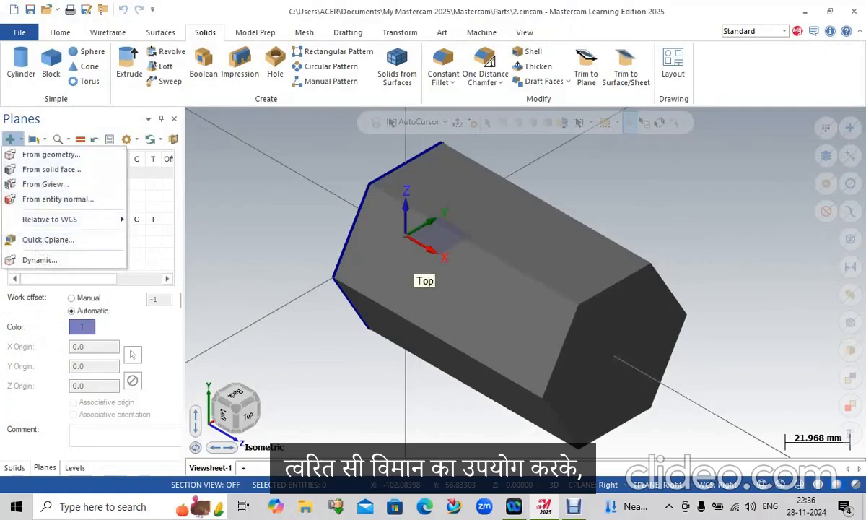
left_click(47, 239)
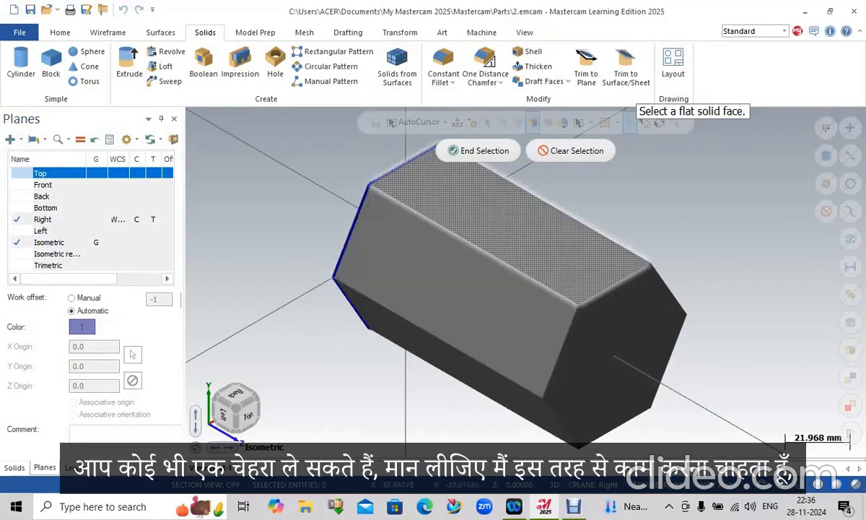
left_click(522, 225)
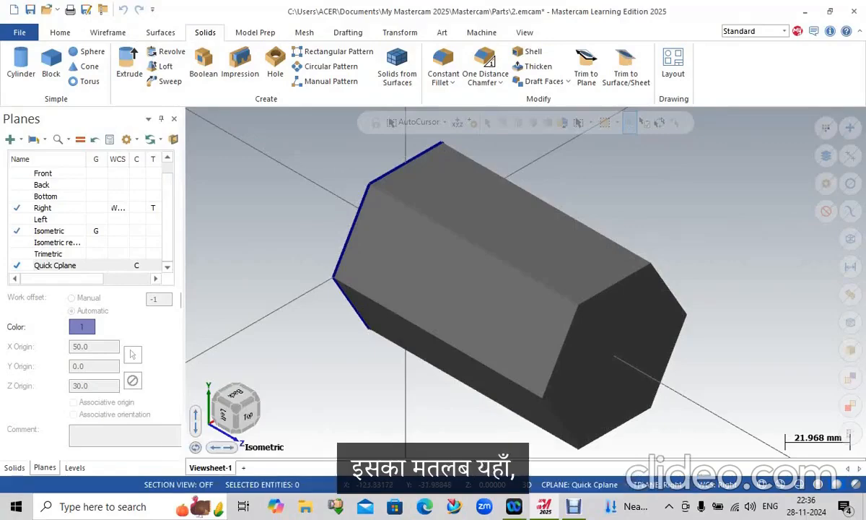
View the model normal to the Quick Cplane and draw a rectangle about 85 by 25 mm within the upper face.
left_click(96, 265)
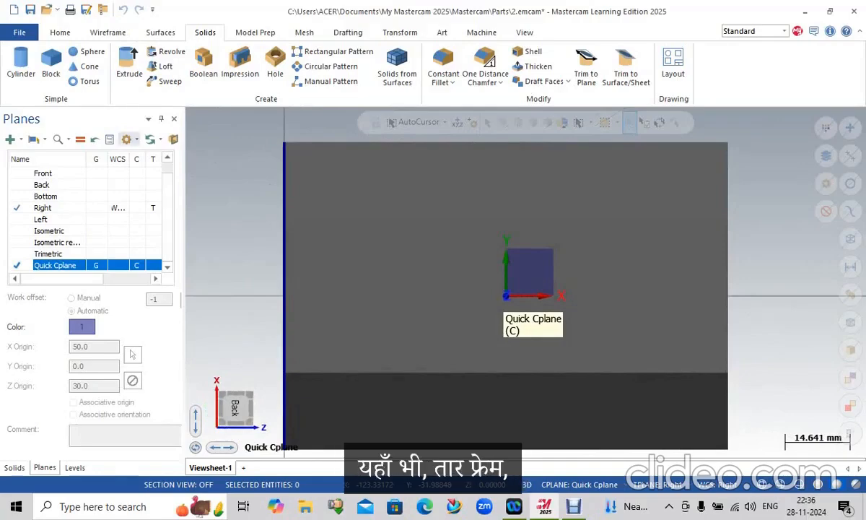
left_click(107, 33)
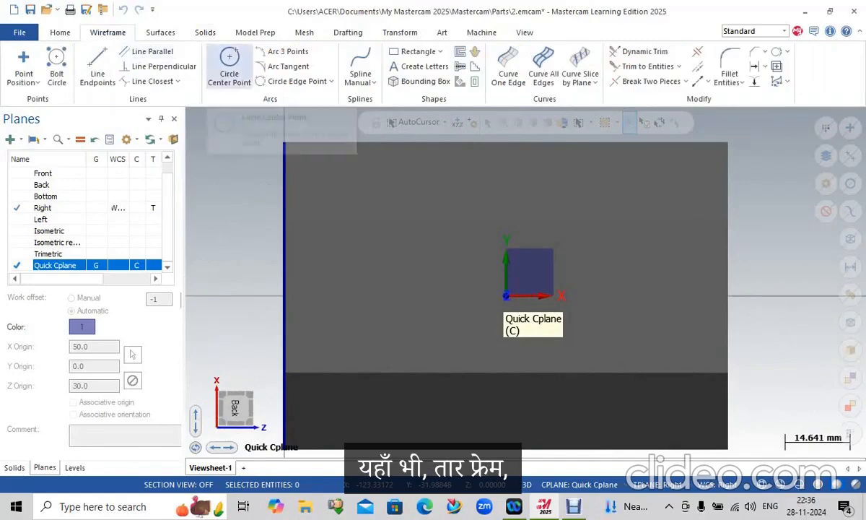
left_click(415, 51)
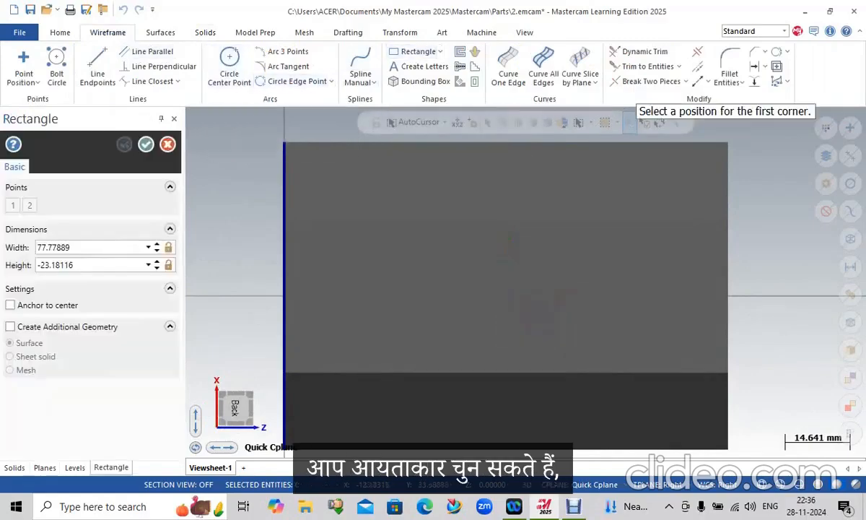
left_click(457, 294)
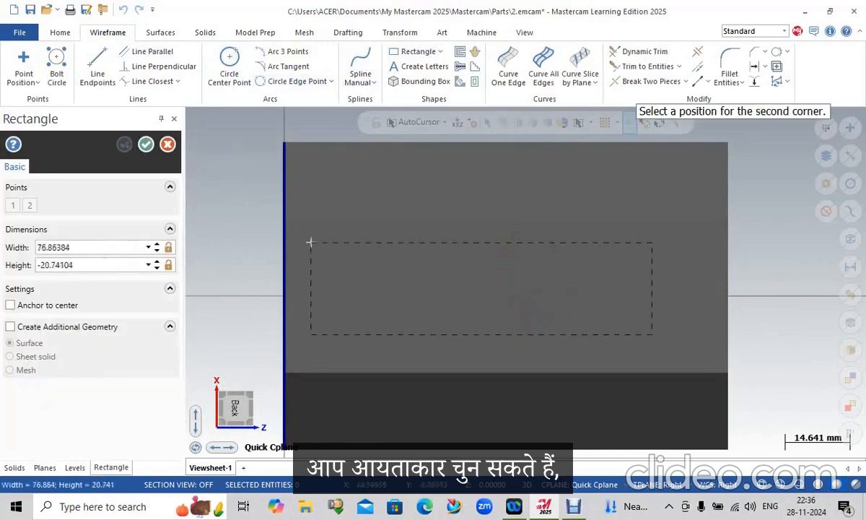
left_click(691, 354)
middle_click_drag(548, 310, 505, 242)
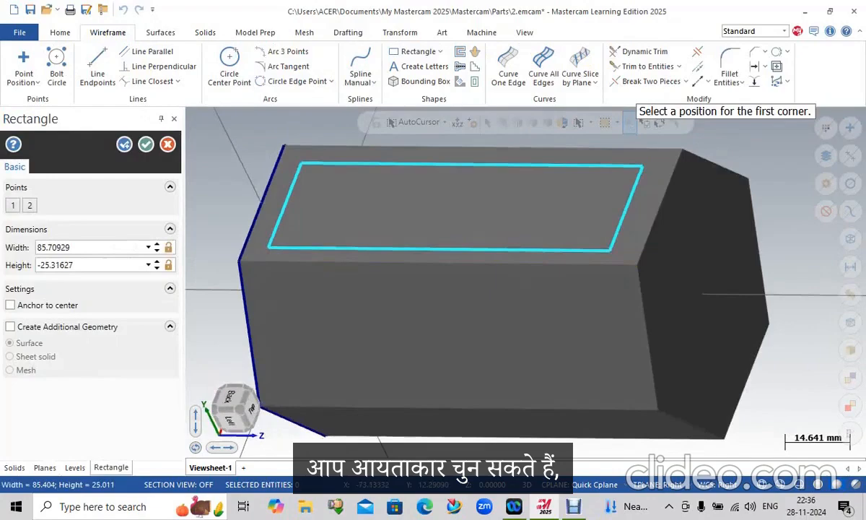
left_click(146, 143)
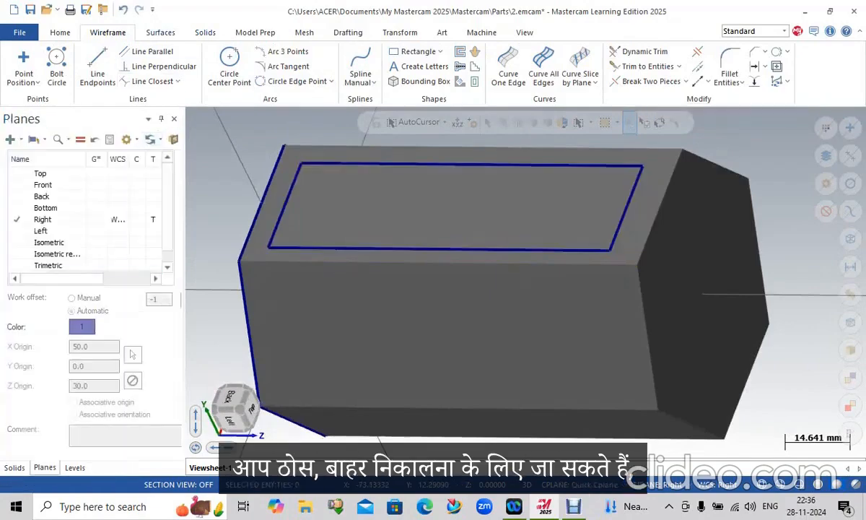
Extrude the rectangle as a cut body with distance 5.0 to form a pocket in the upper face.
left_click(205, 33)
left_click(129, 65)
left_click(339, 165)
key("Return")
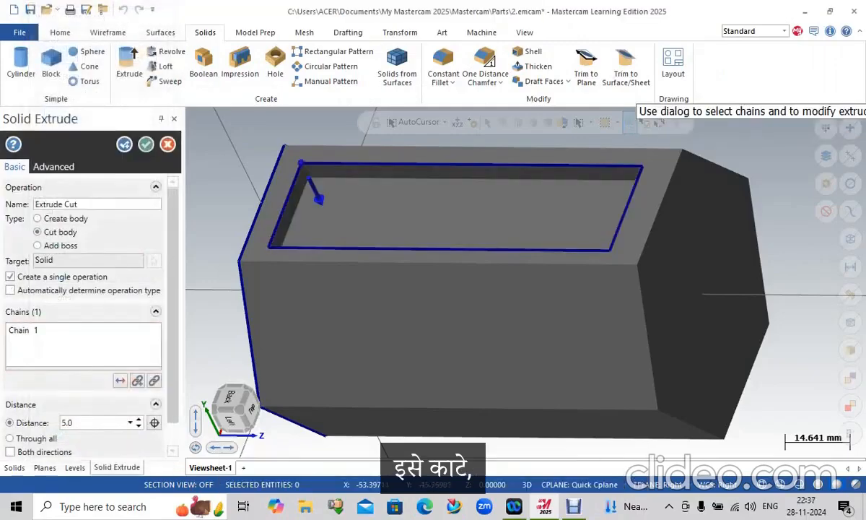
left_click(145, 144)
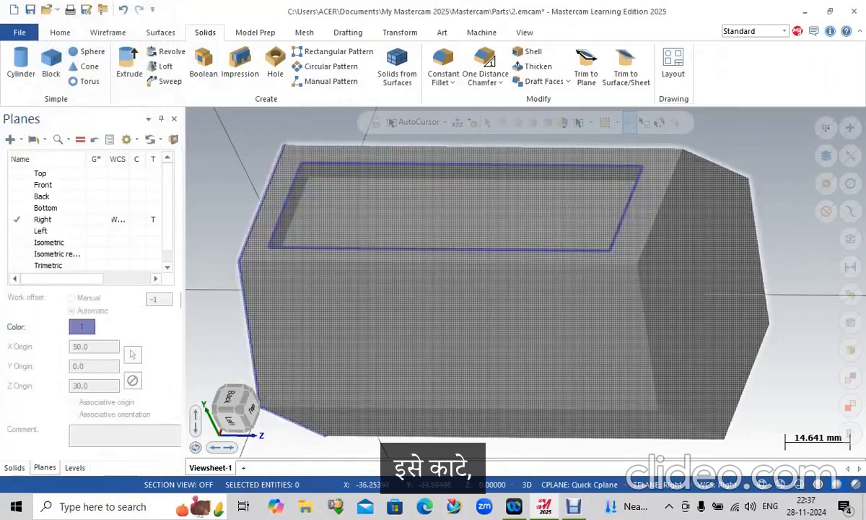
Create a Quick Cplane from the flat prism face directly below the pocketed face.
middle_click_drag(468, 389, 469, 389)
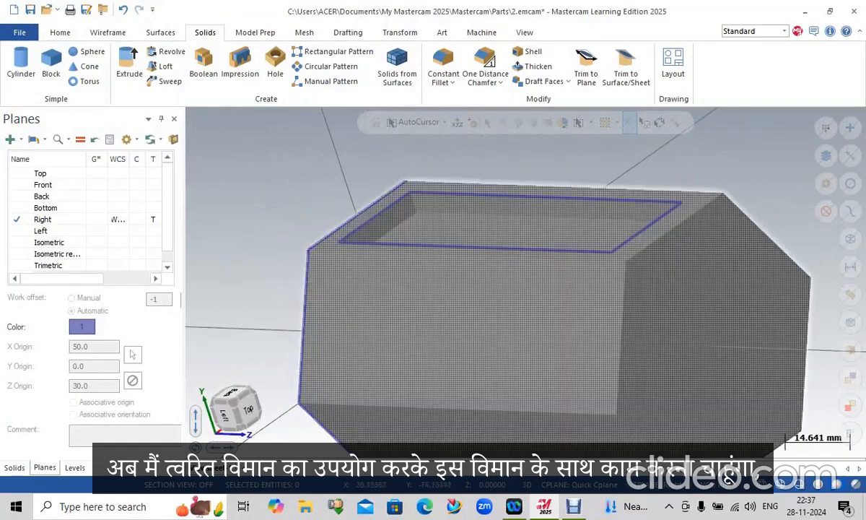
left_click(10, 139)
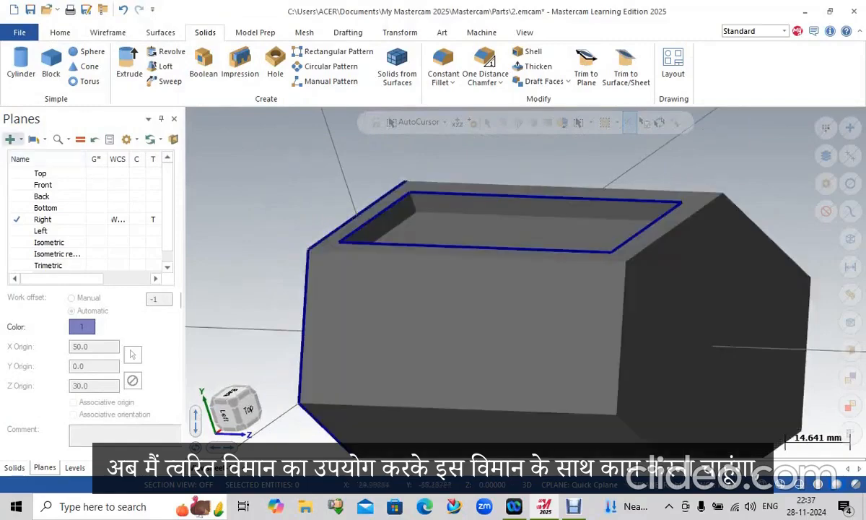
mouse_move(35, 139)
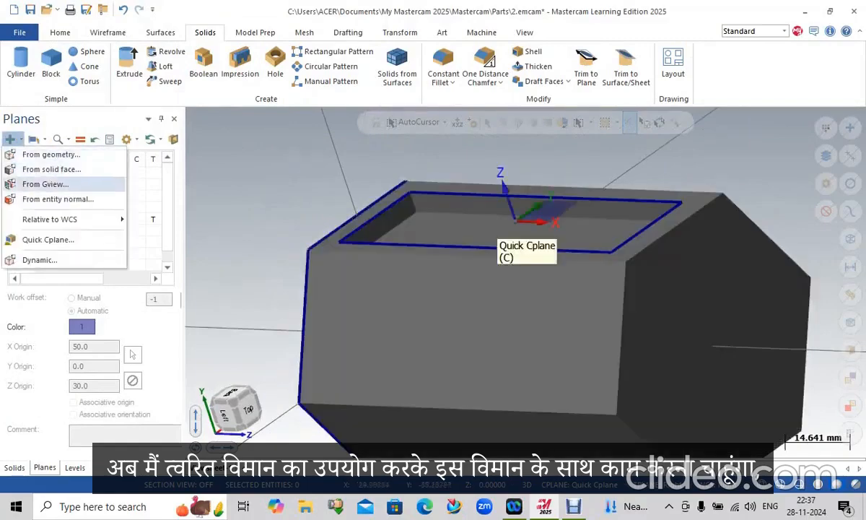
left_click(48, 238)
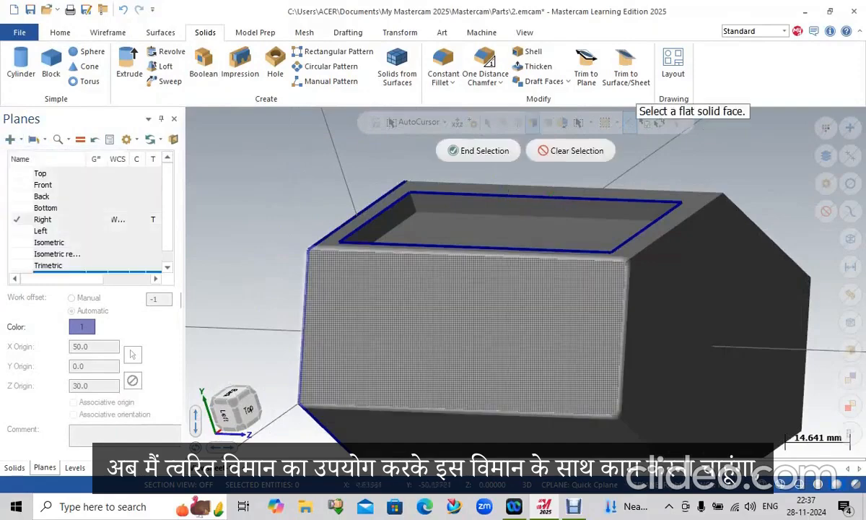
left_click(462, 332)
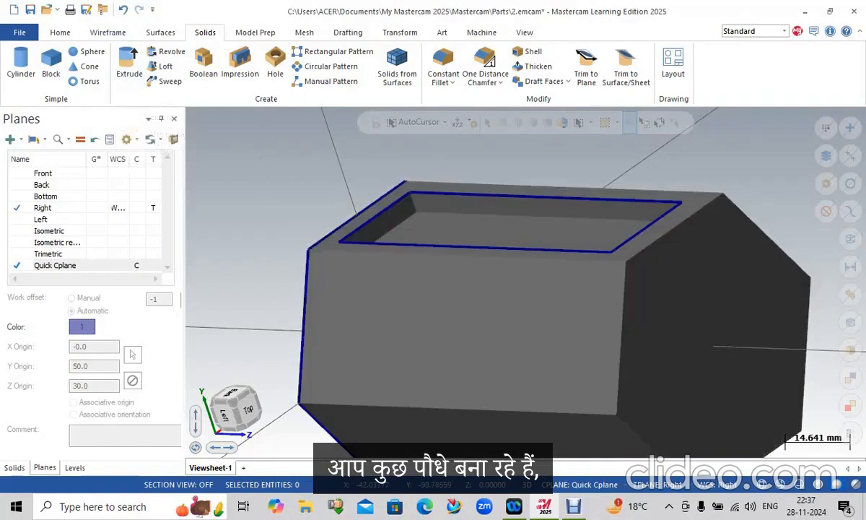
View the model normal to the Quick Cplane and draw two circles about 19 and 20 mm in diameter near opposite ends of the face.
left_click(95, 265)
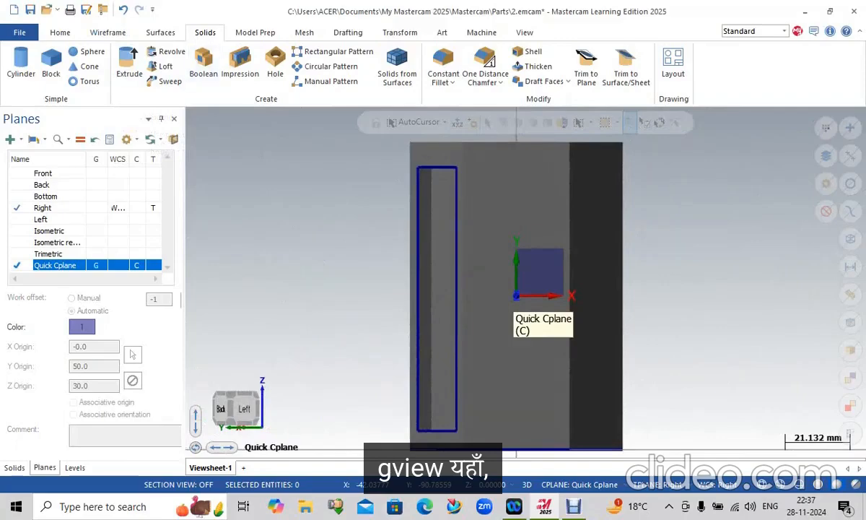
left_click(108, 32)
left_click(229, 67)
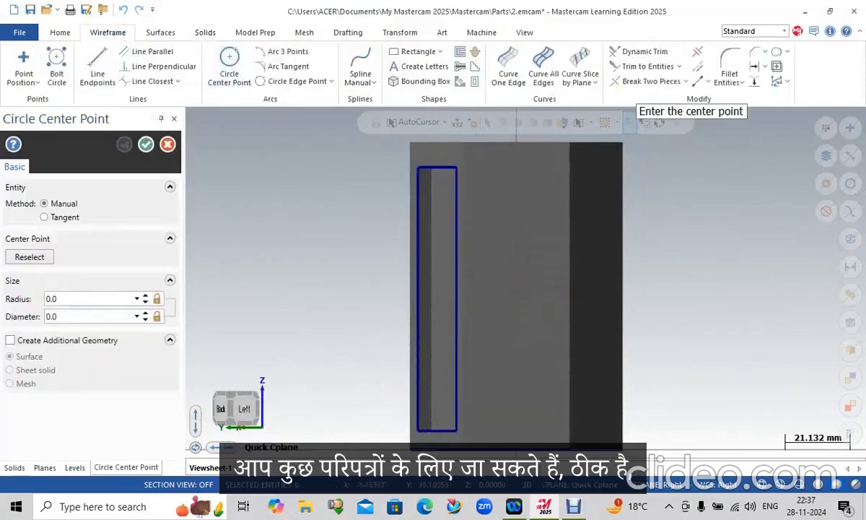
left_click(510, 190)
left_click(538, 190)
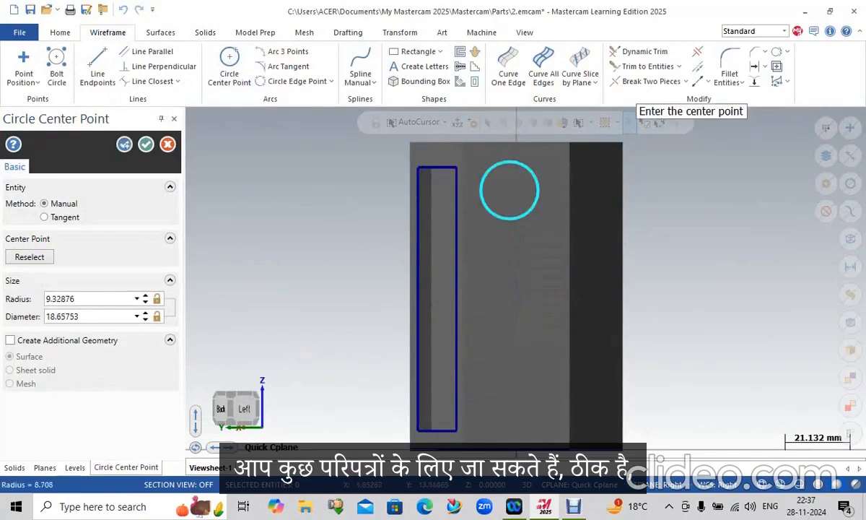
left_click(509, 379)
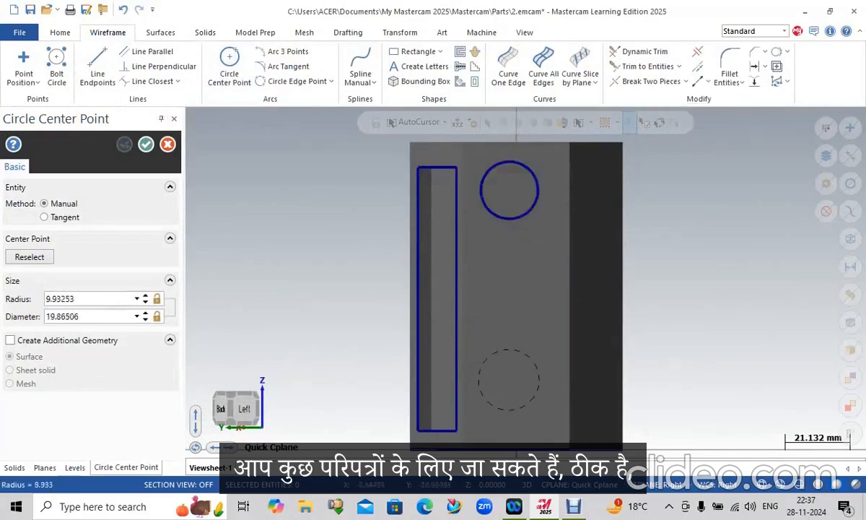
left_click(540, 380)
key("Escape")
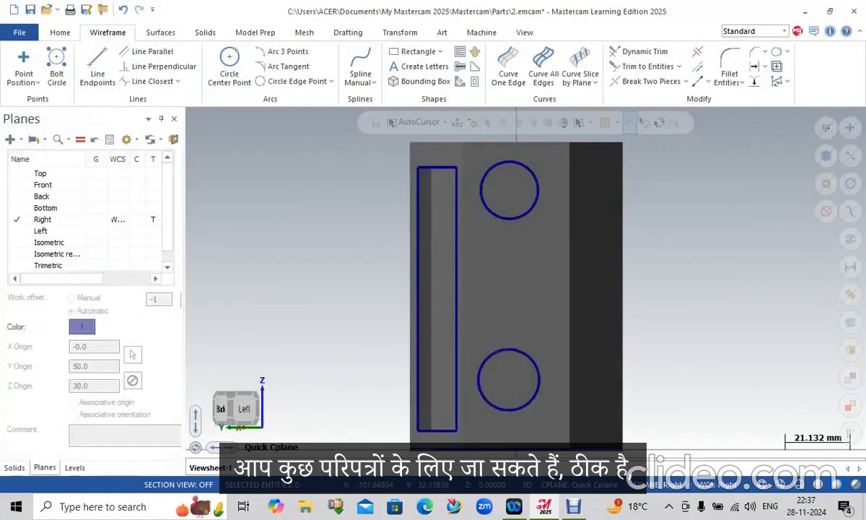
In isometric view, extrude both circles outward from the face as an added boss with reversed direction and distance 10.0.
left_click(95, 241)
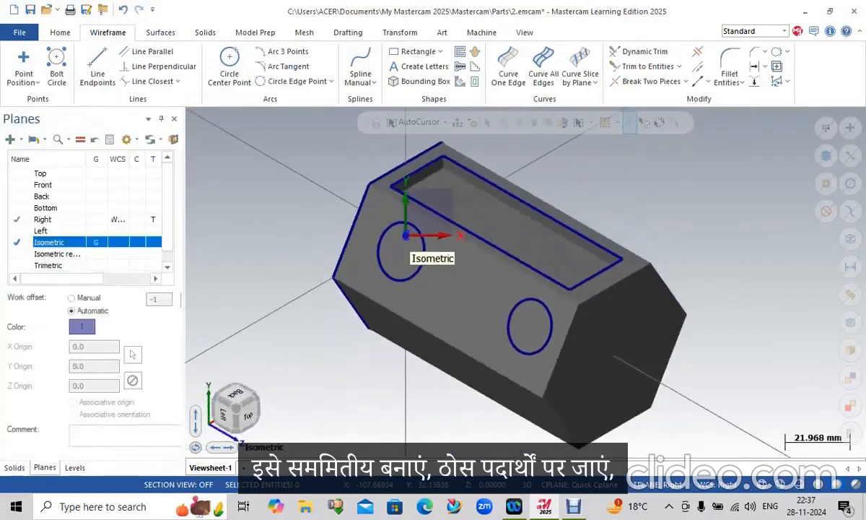
left_click(205, 33)
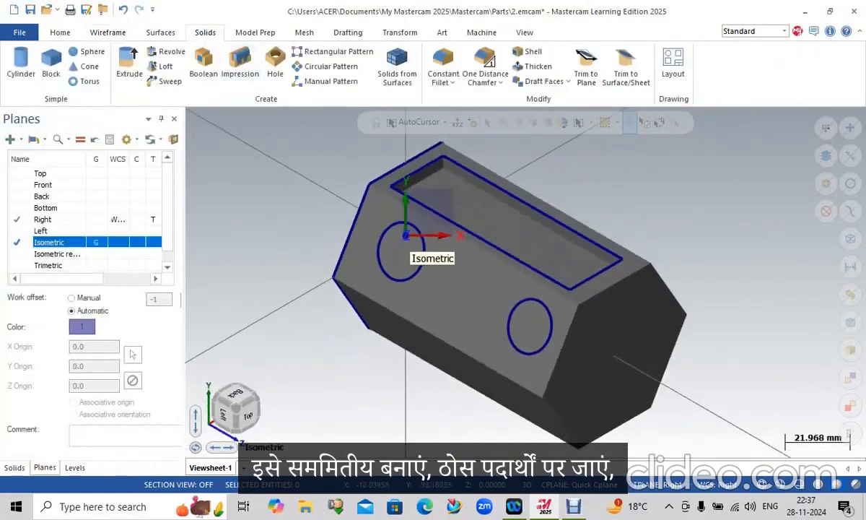
left_click(130, 64)
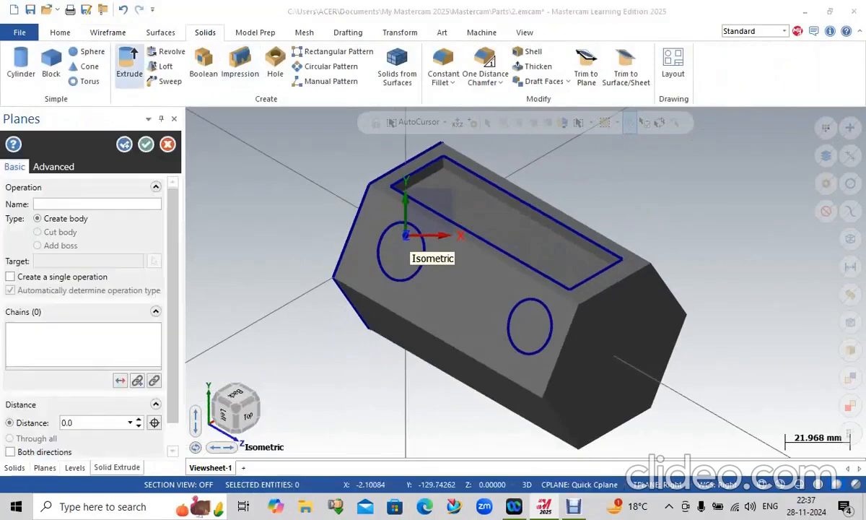
left_click(423, 247)
left_click(552, 323)
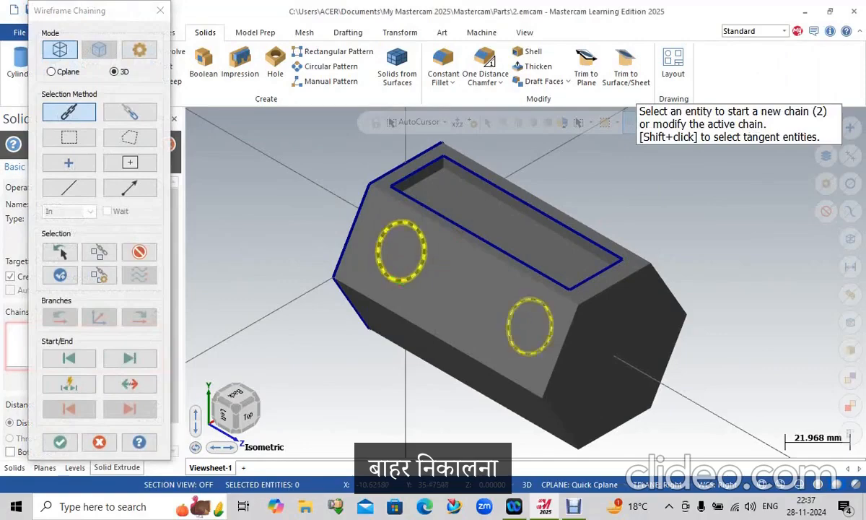
left_click(60, 442)
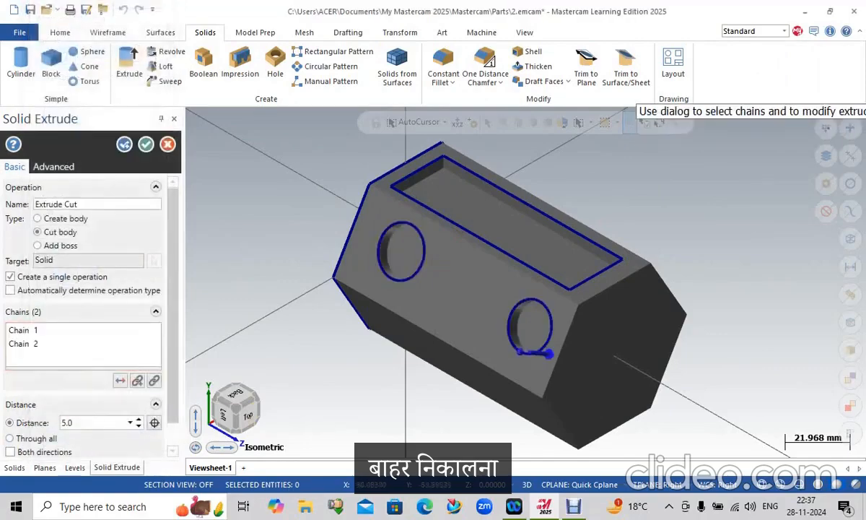
left_click(37, 218)
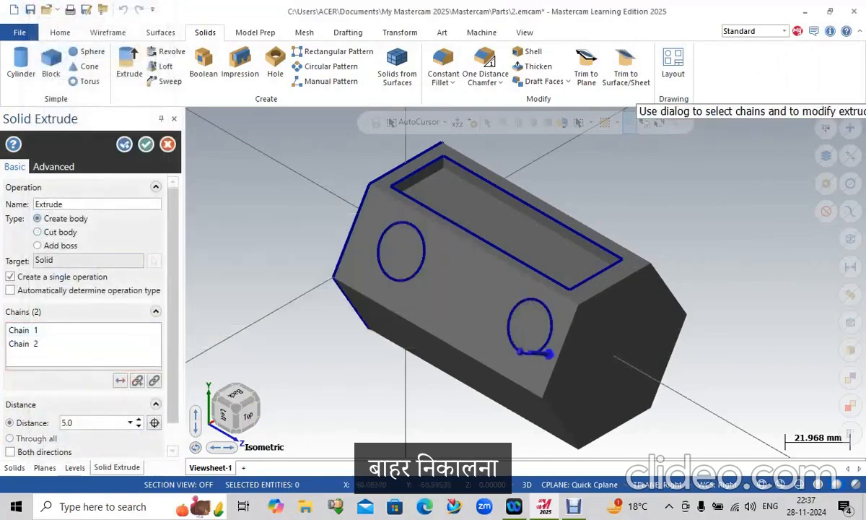
left_click(37, 245)
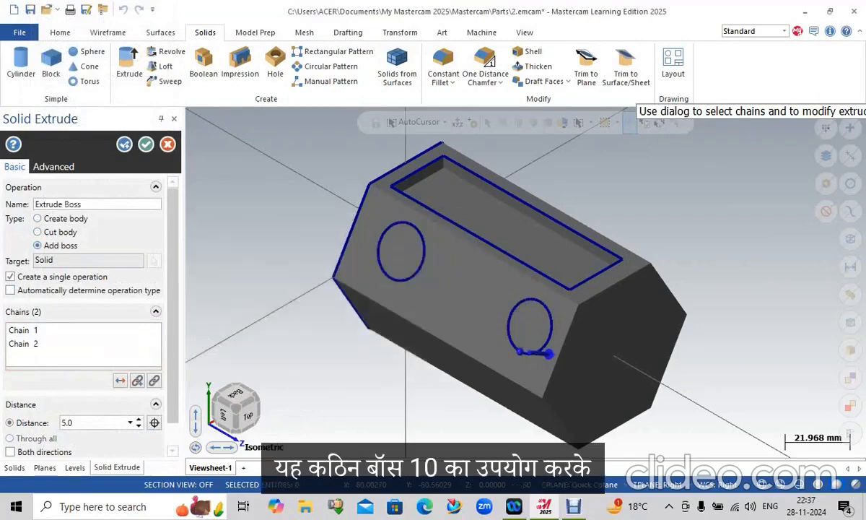
left_click(120, 380)
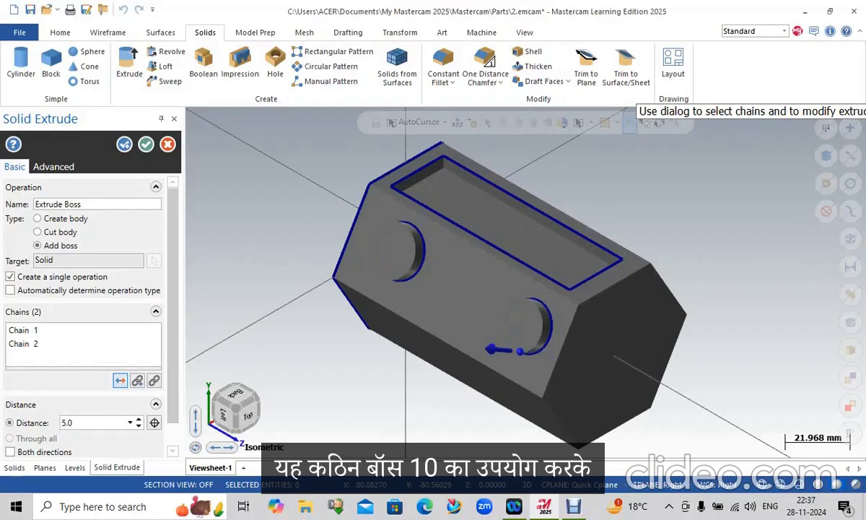
double_click(66, 423)
type("10")
key("Tab")
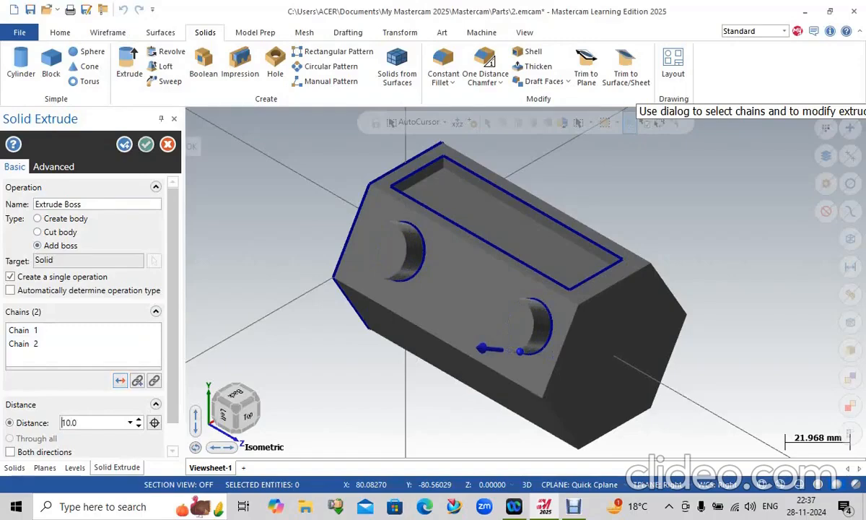
left_click(167, 143)
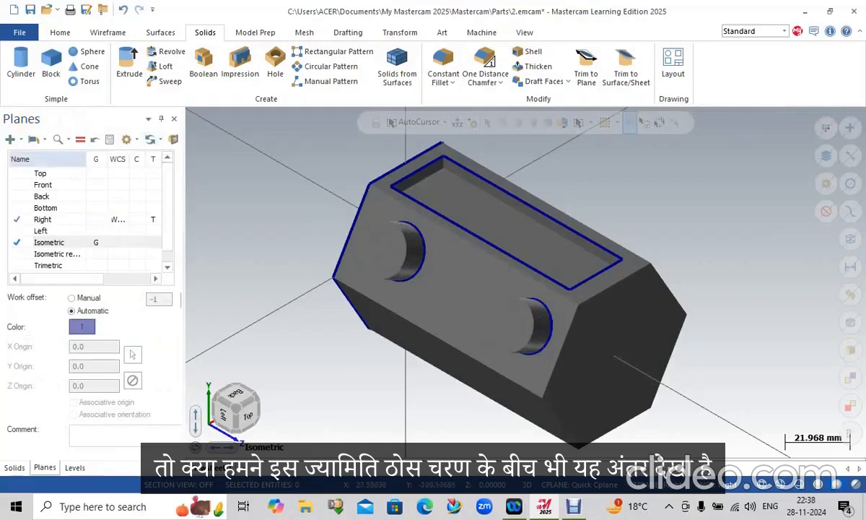
Open the hexagonal prism part file 4.emcam.
left_click(10, 139)
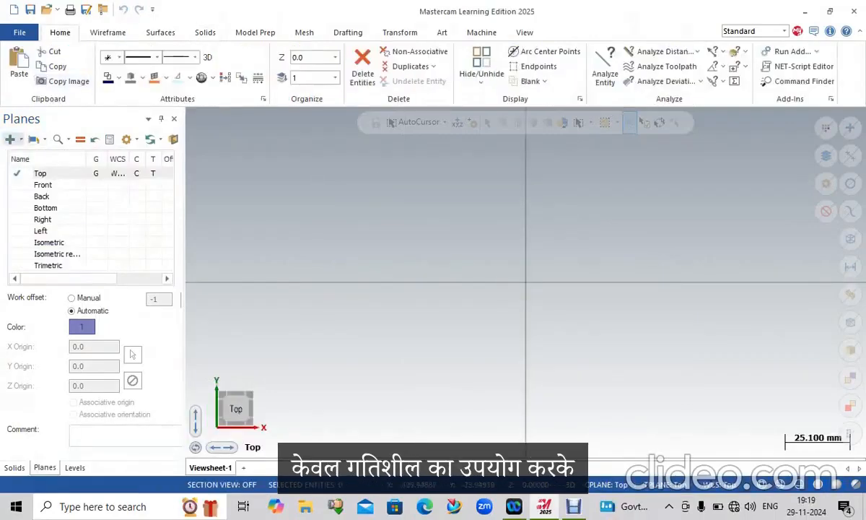
left_click(10, 139)
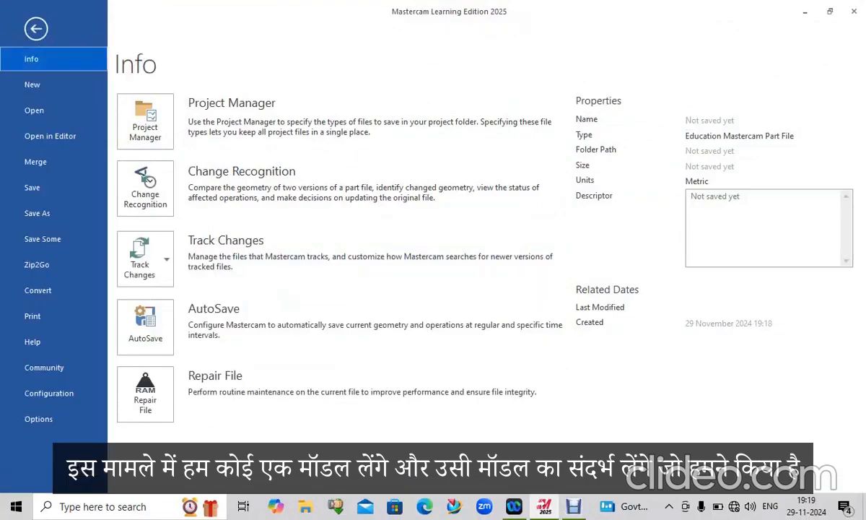
left_click(34, 110)
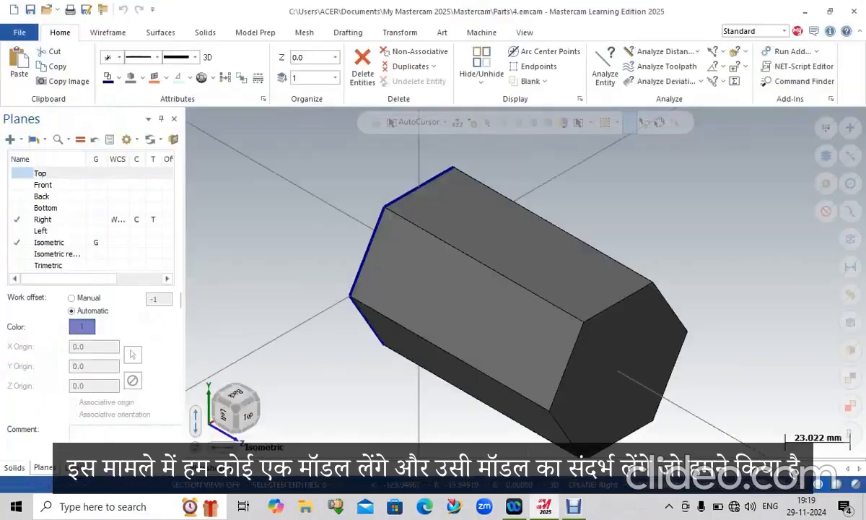
scroll(338, 257, "down", 1)
scroll(338, 257, "up", 4)
scroll(338, 257, "down", 2)
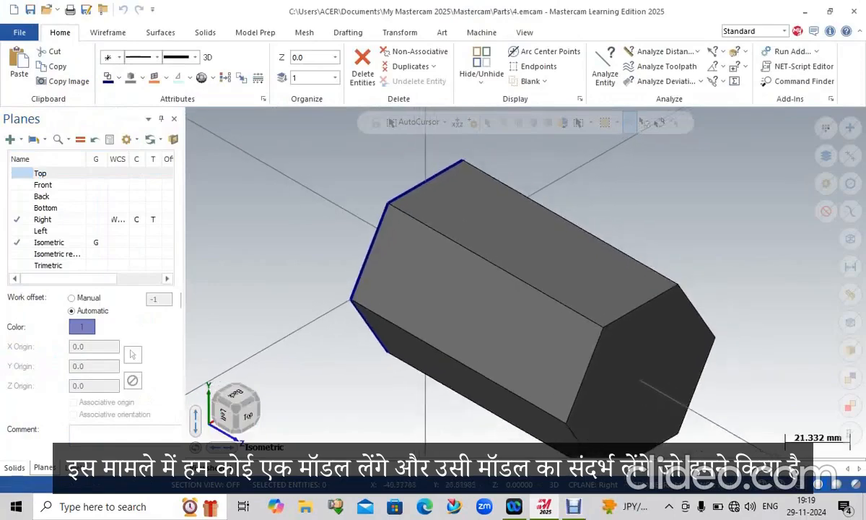
scroll(340, 256, "down", 3)
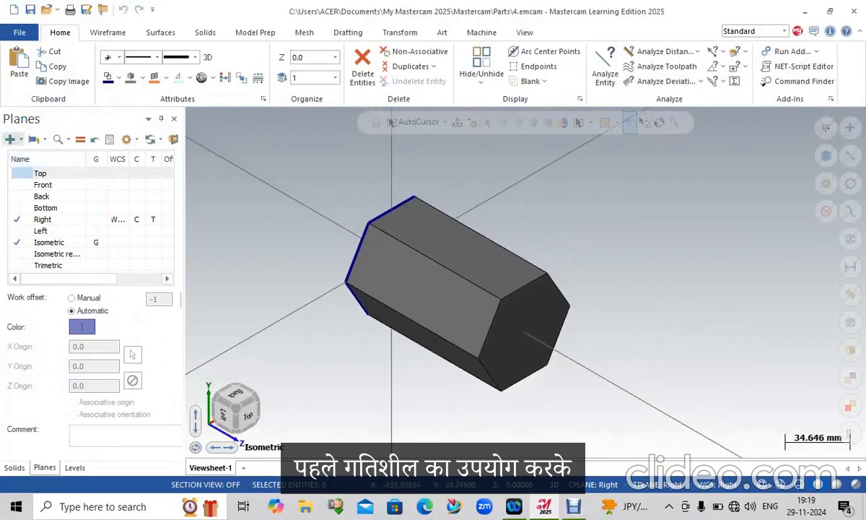
Start a dynamic plane and place its origin at the lower corner of the sloping side face on the prism's outlined end.
left_click(18, 139)
left_click(29, 243)
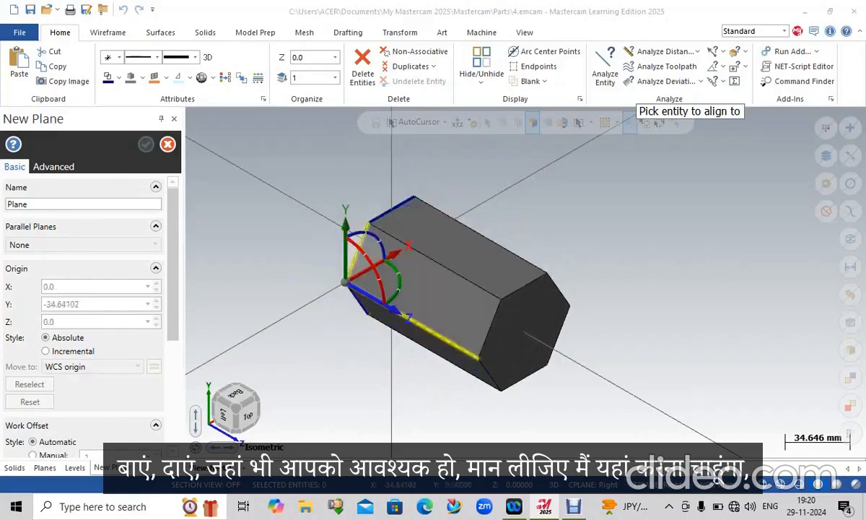
left_click(345, 282)
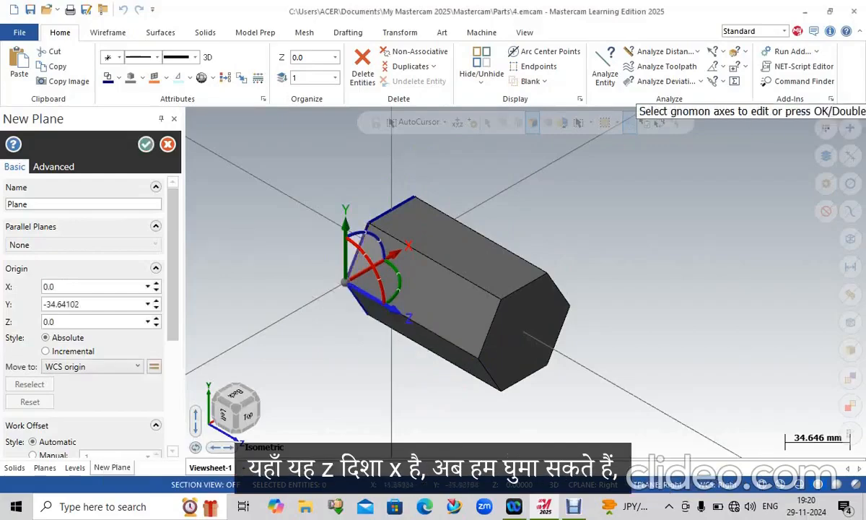
Rotate the plane -90° about Y and -30° about X to align it with the sloping side face, and create the plane.
scroll(406, 365, "up", 3)
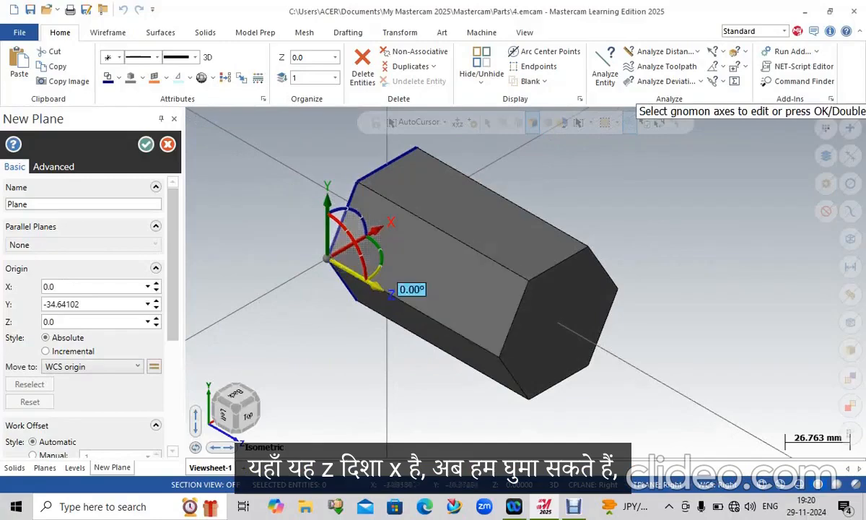
left_click(376, 254)
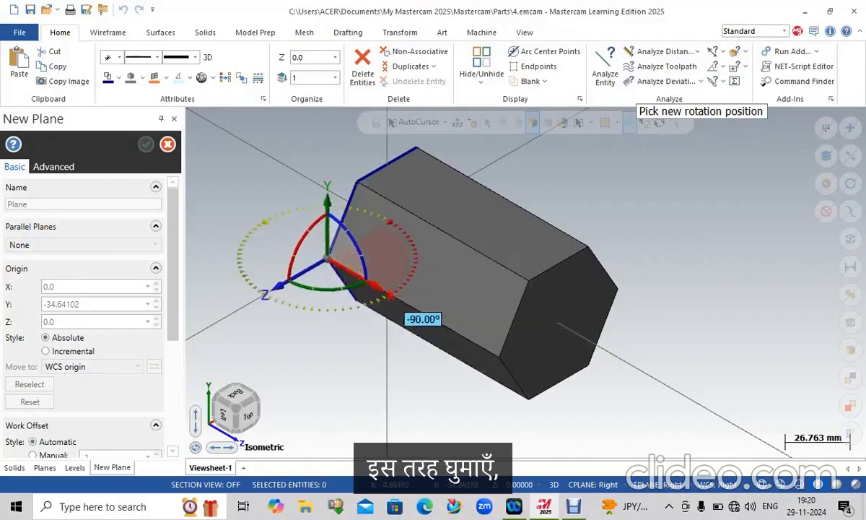
left_click(405, 310)
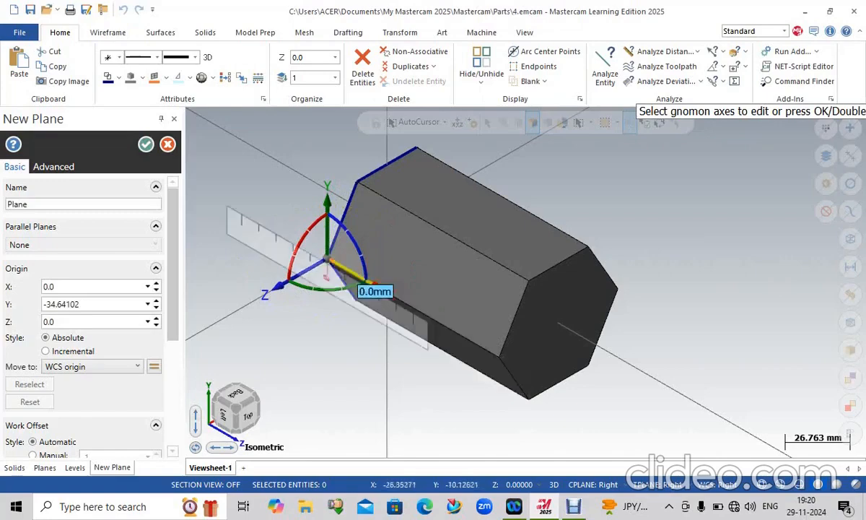
left_click(299, 234)
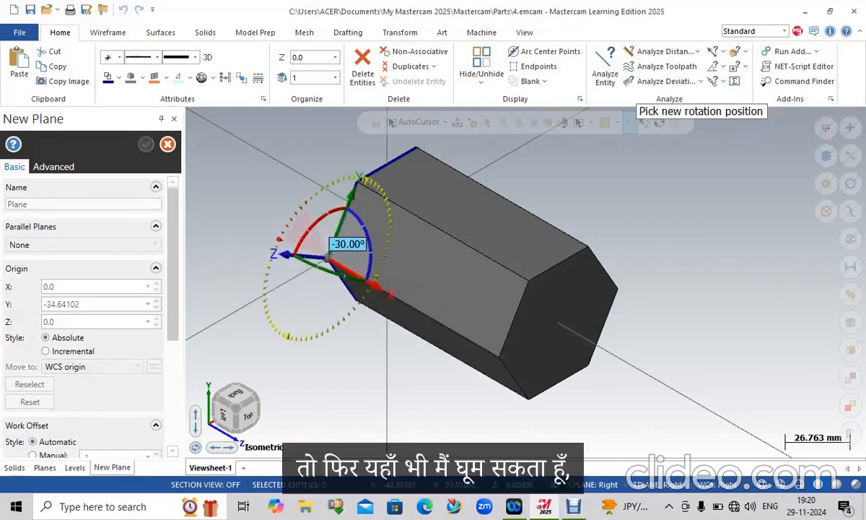
left_click(307, 242)
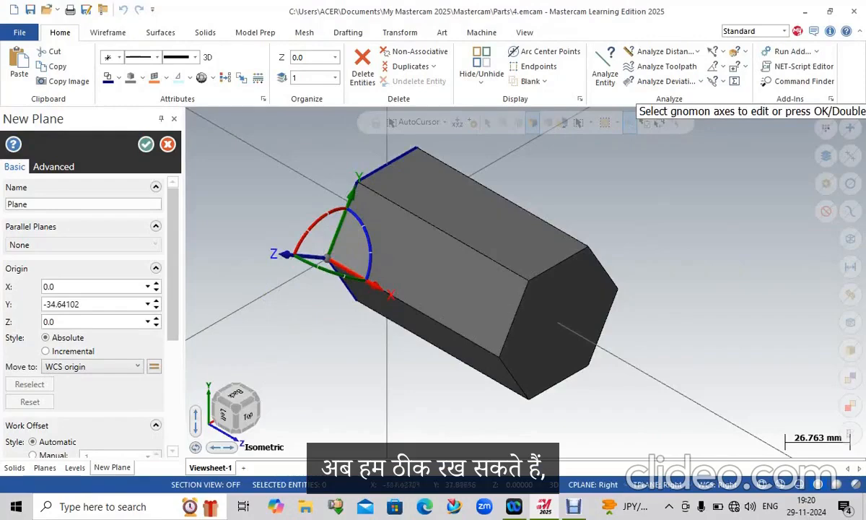
scroll(83, 303, "down", 5)
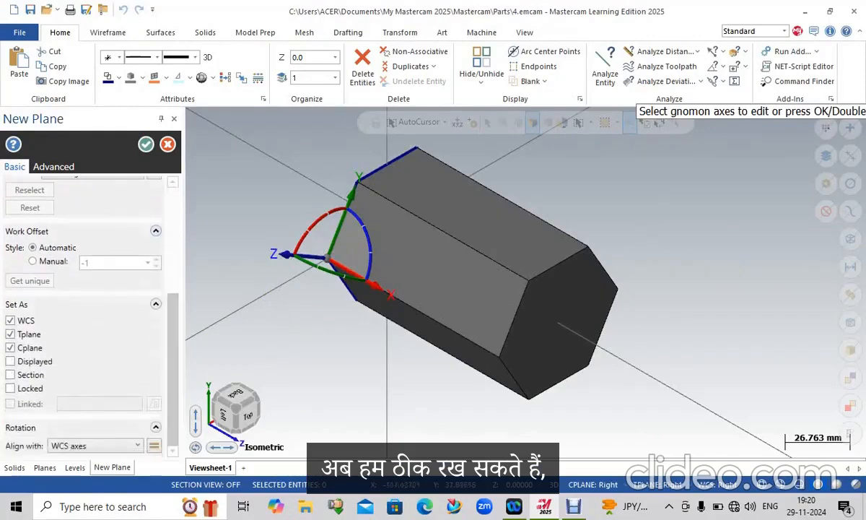
left_click(145, 145)
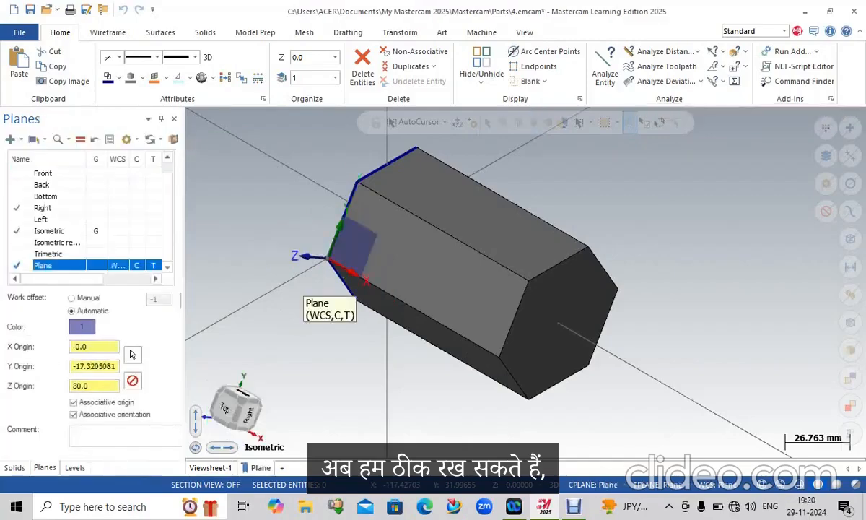
View the model normal to the new plane and start creating letters with the text "NUMBER ONE".
left_click(96, 265)
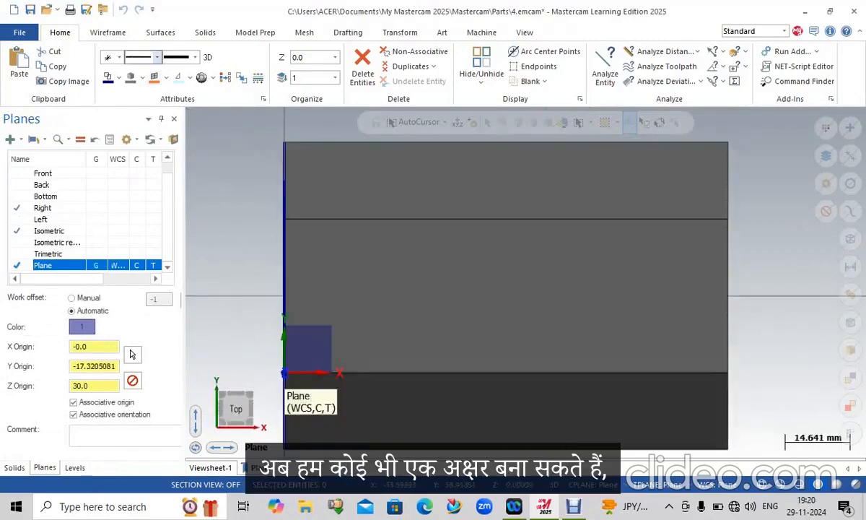
left_click(107, 32)
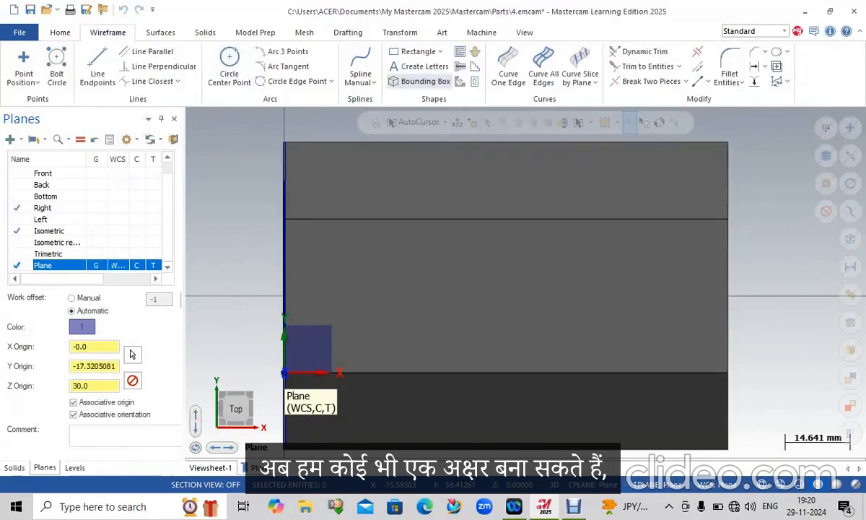
left_click(425, 65)
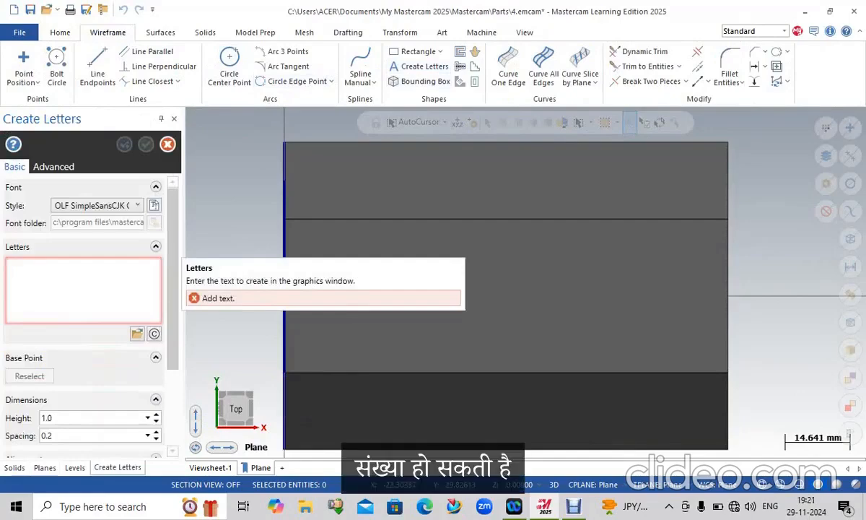
type("N")
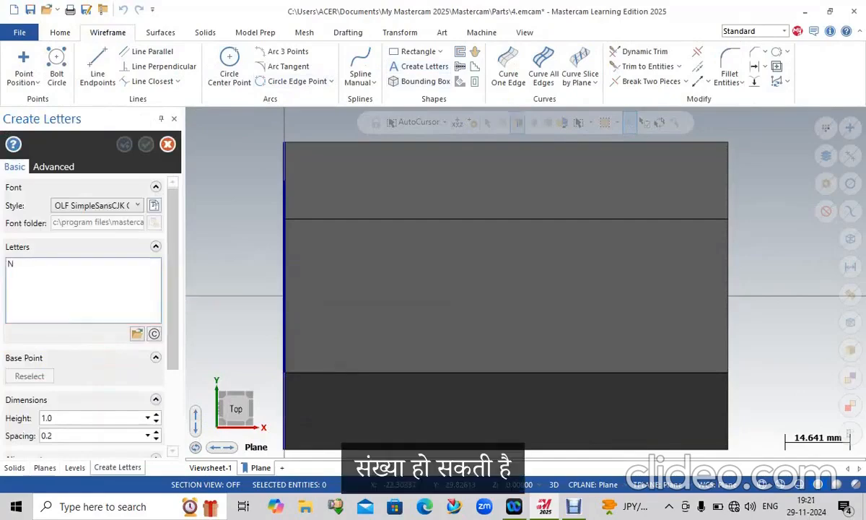
type("UMBER ONE")
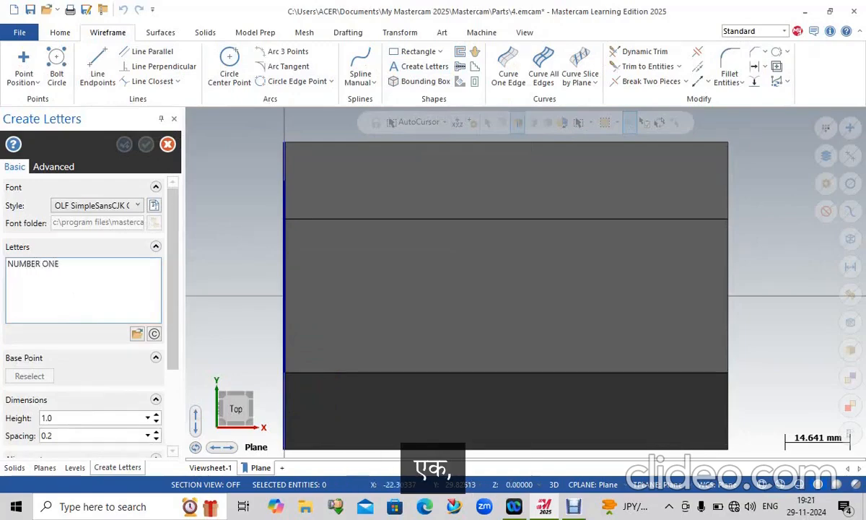
Set the letters to Drafting (European) Font with height 8.0 and place them across the middle of the prism face.
left_click(137, 205)
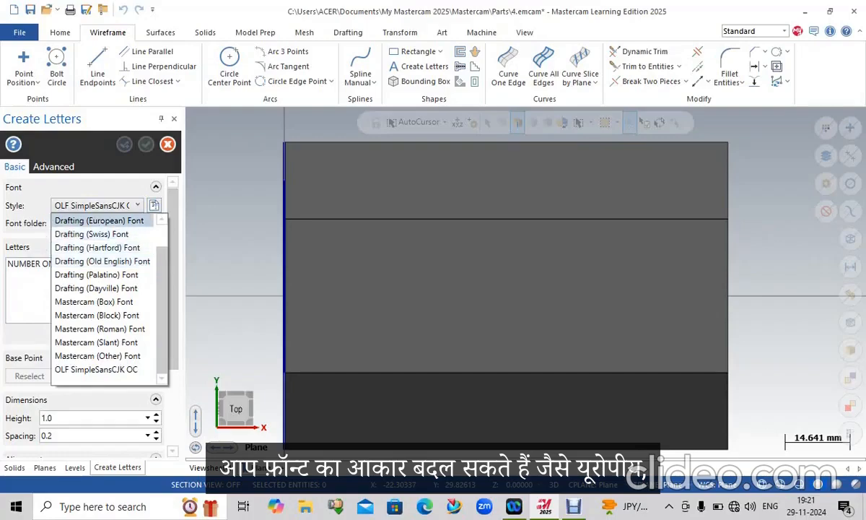
left_click(98, 220)
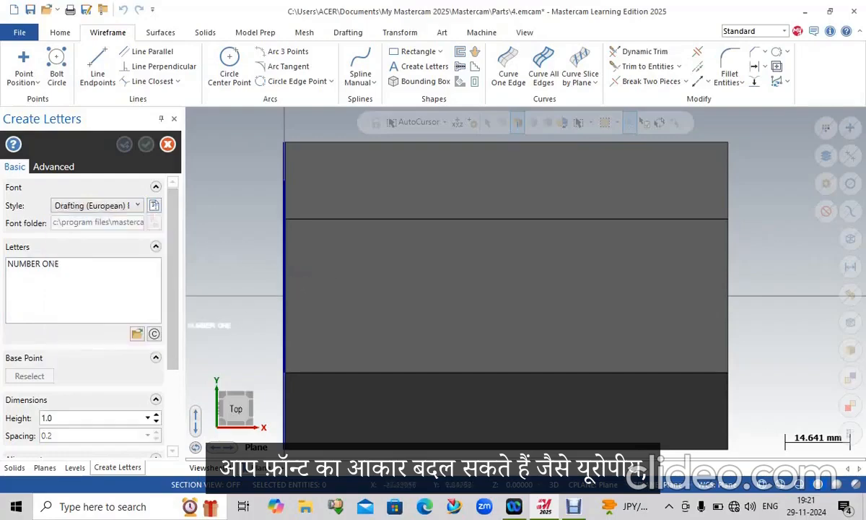
scroll(83, 304, "down", 3)
double_click(47, 317)
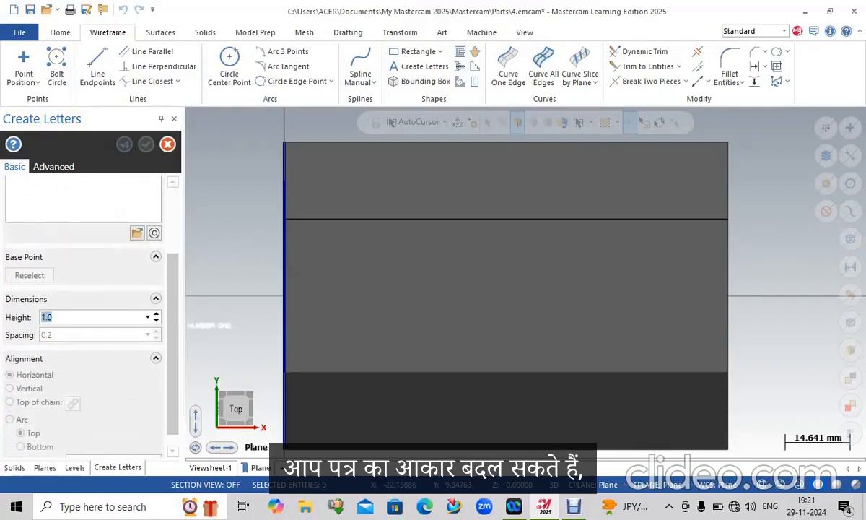
type("8")
key("Return")
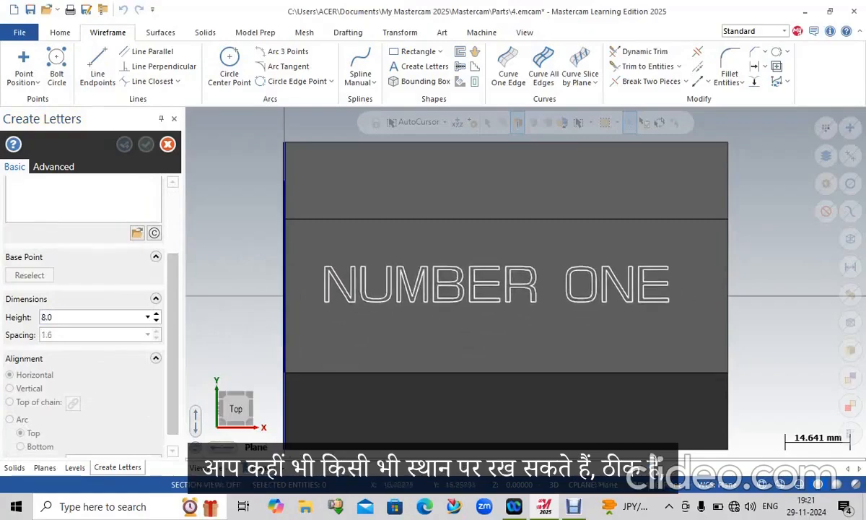
left_click(330, 310)
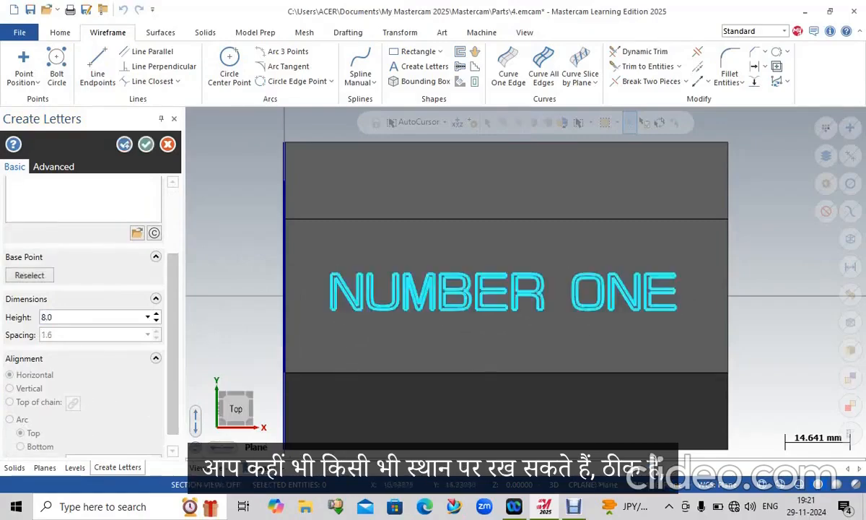
left_click(146, 144)
mouse_move(526, 282)
middle_mouse_down()
mouse_move(516, 188)
mouse_move(458, 210)
mouse_move(551, 287)
middle_mouse_up()
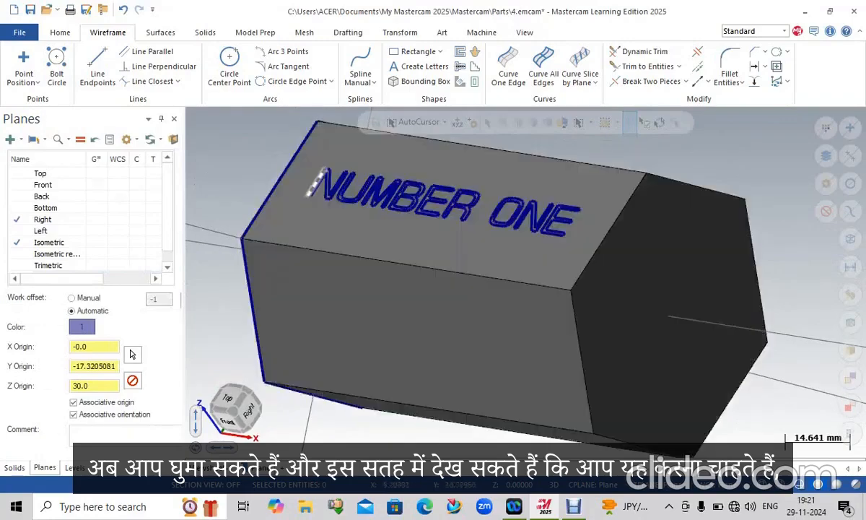